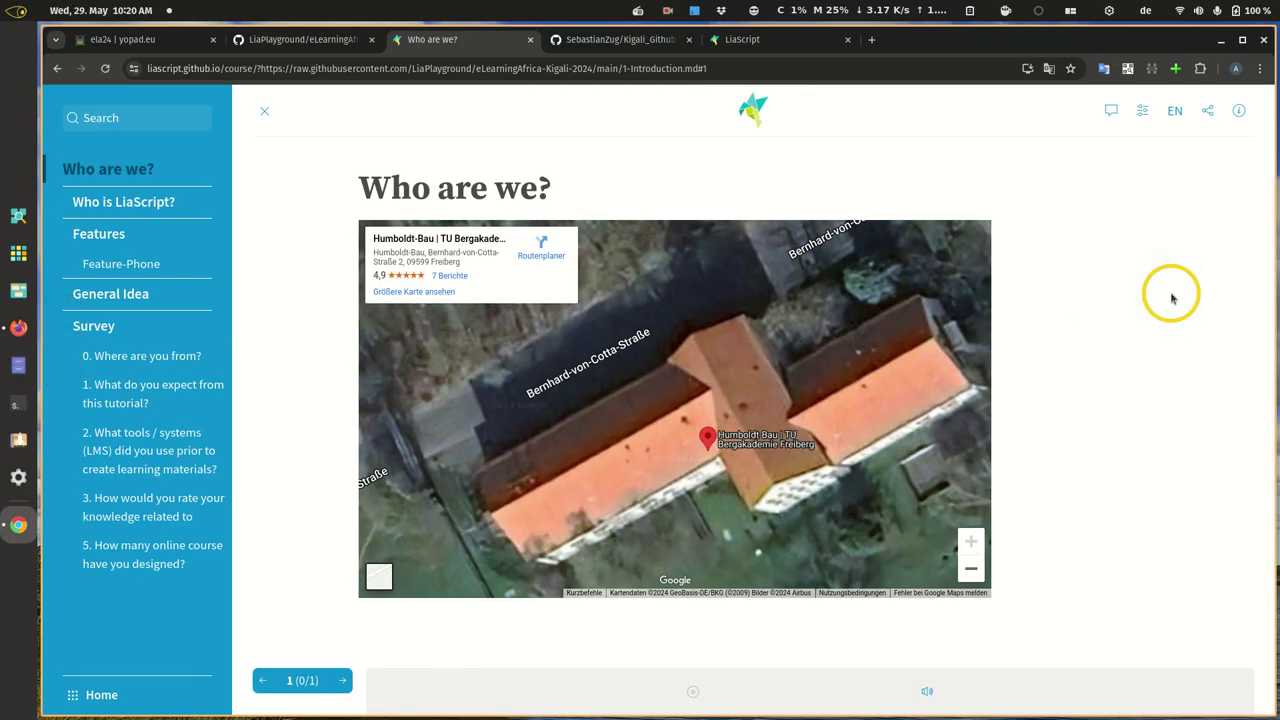
Toggle the browser's F12 developer panel on the 'Who are we?' course slide.
key(F12)
key(F12)
Put the browser into F11 fullscreen to present the 'Who are we?' slide.
key(F11)
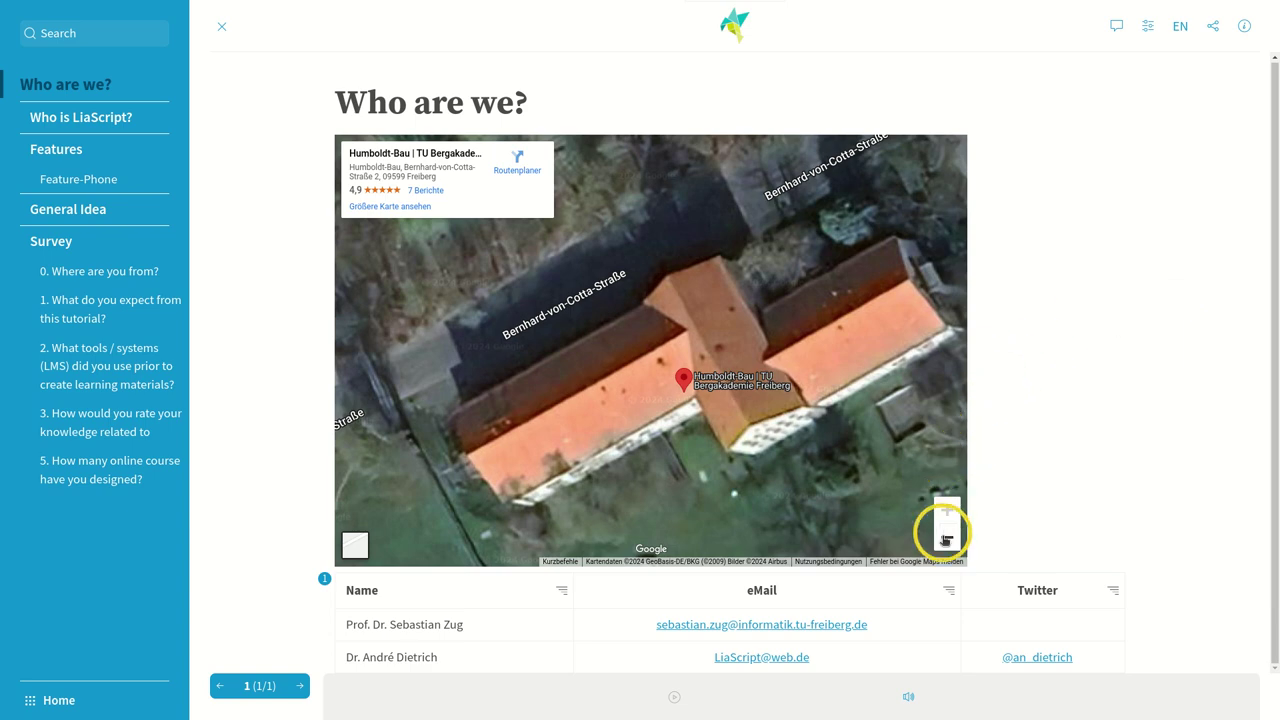
Zoom the map out from the Freiberg building past Dresden and Chemnitz to Germany.
click(947, 538)
click(947, 538)
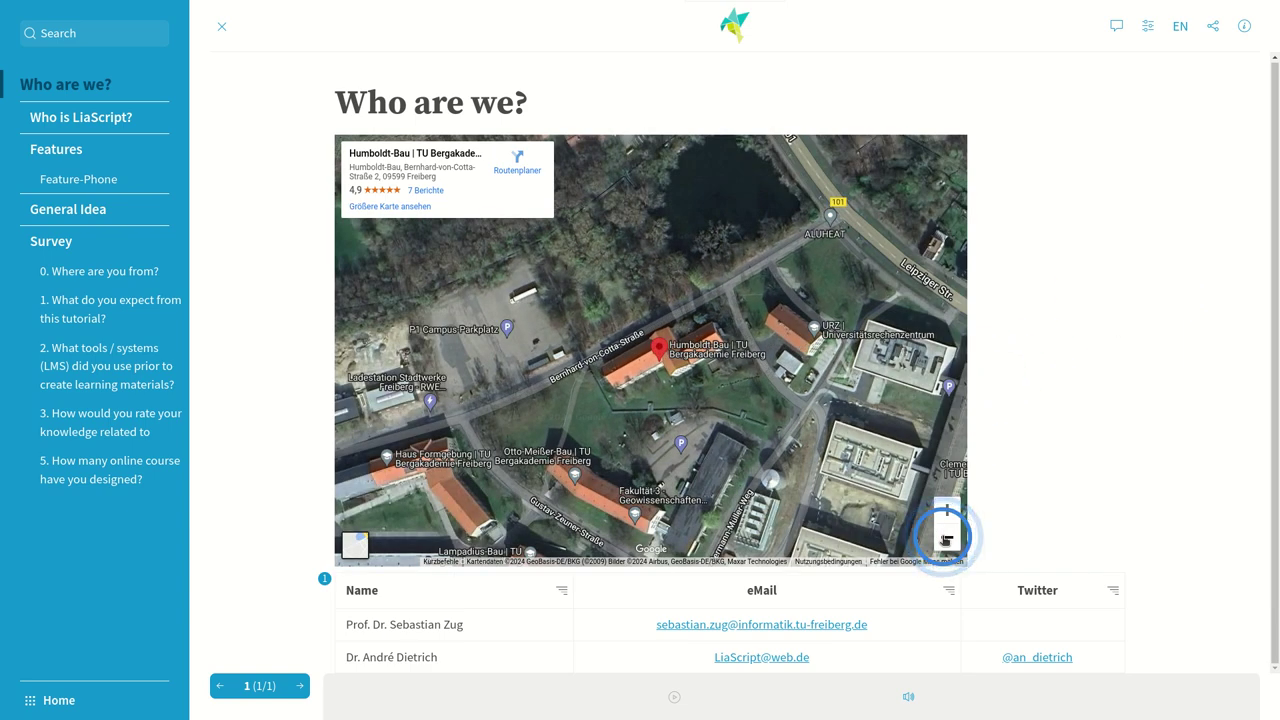
click(947, 538)
click(947, 538)
click(947, 538)
click(947, 538)
click(947, 538)
click(947, 538)
click(947, 538)
Zoom further out to Europe, Asia and Africa, and shift the map to show more of Africa.
click(947, 538)
click(947, 538)
click(947, 538)
click(947, 538)
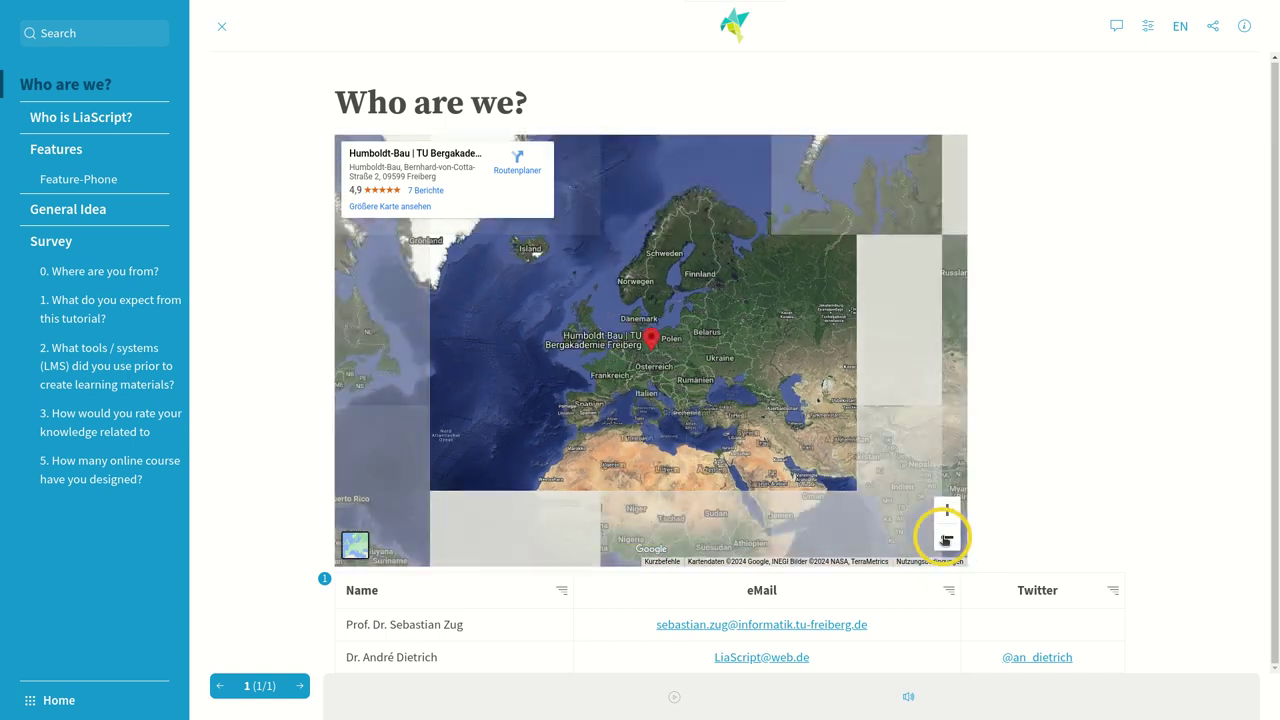
drag(820, 500, 820, 405)
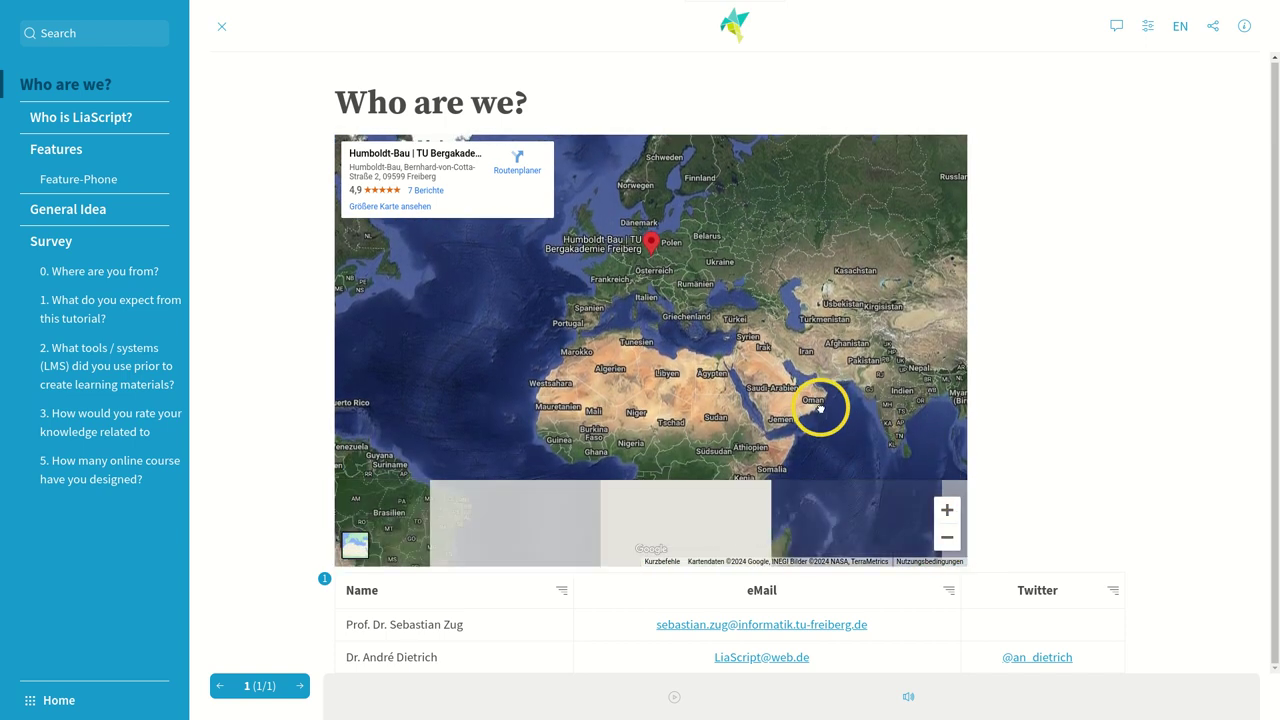
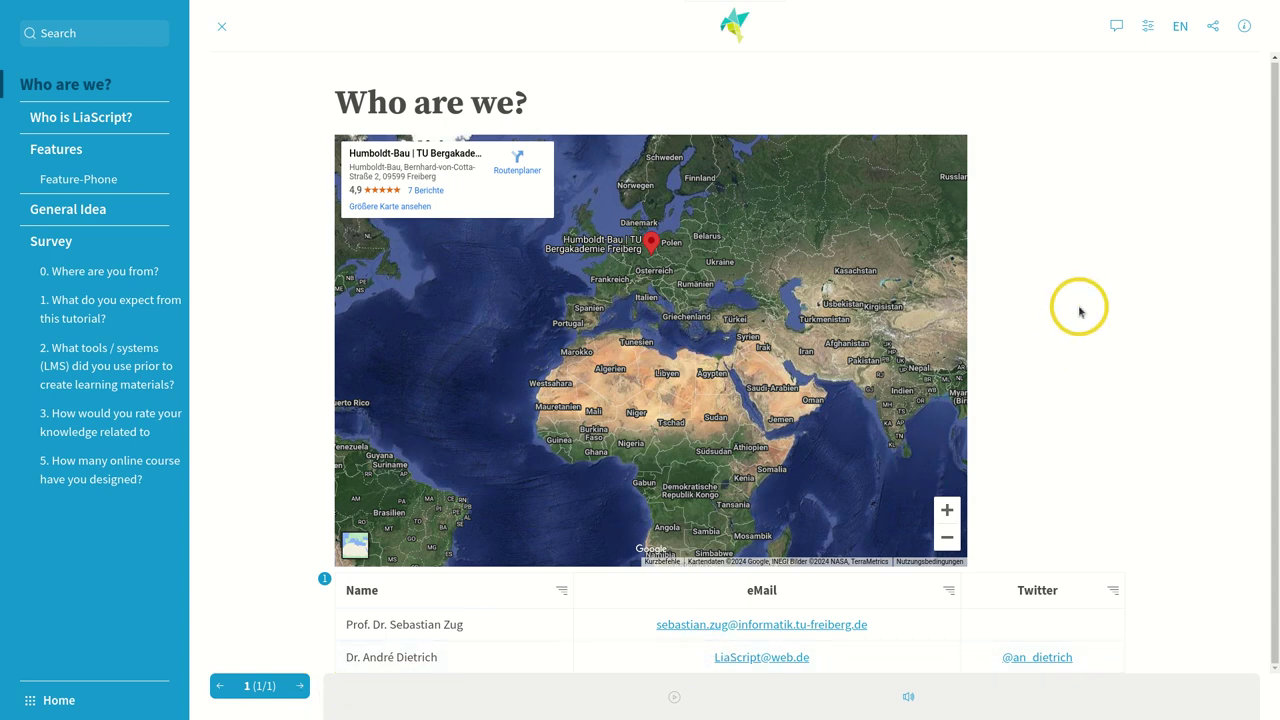
Leave browser fullscreen so the 'Who are we?' map and author table fit the normal window.
key(F11)
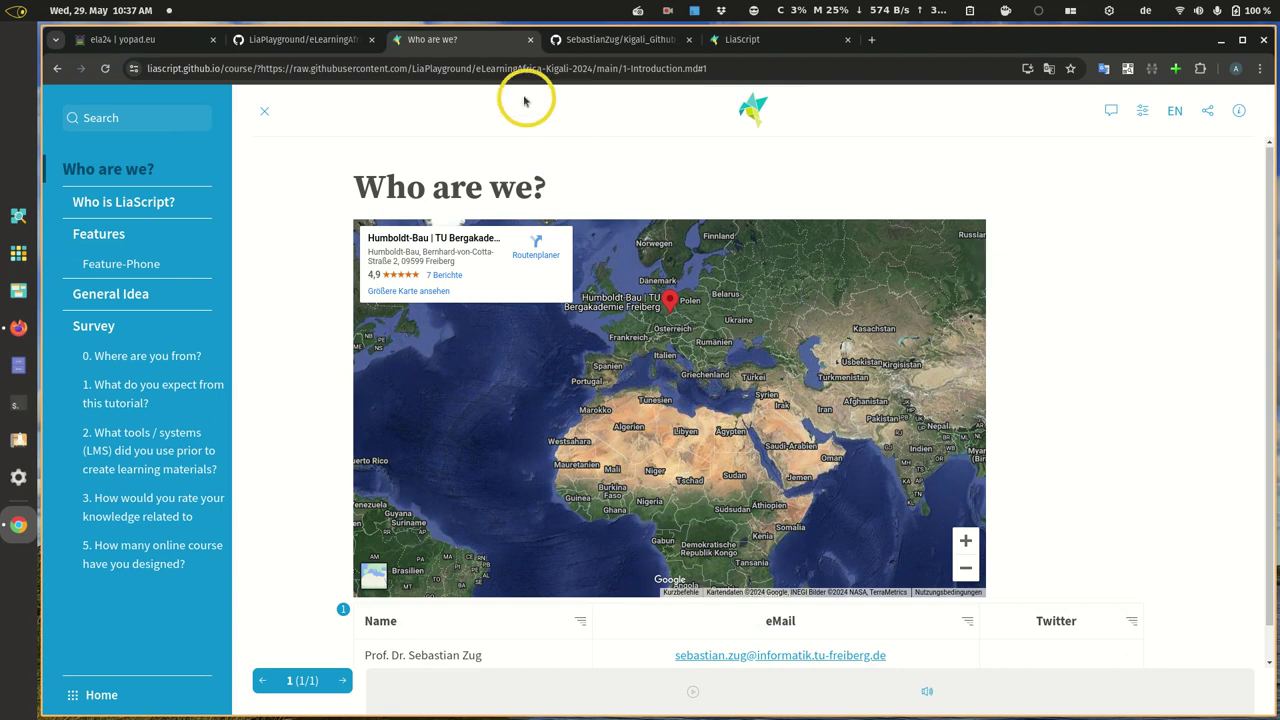
Switch to the ela24 Yopad pad, open its chat, reload and zoom out to show the Links list.
click(168, 38)
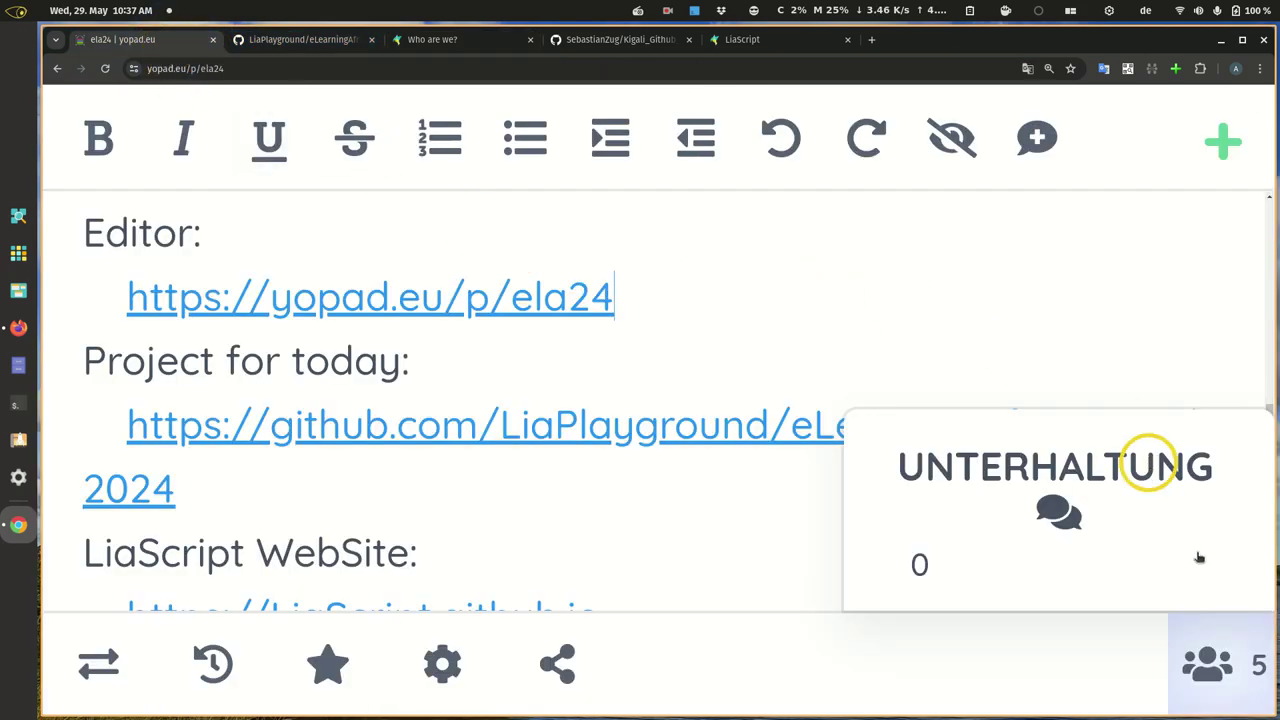
click(1172, 514)
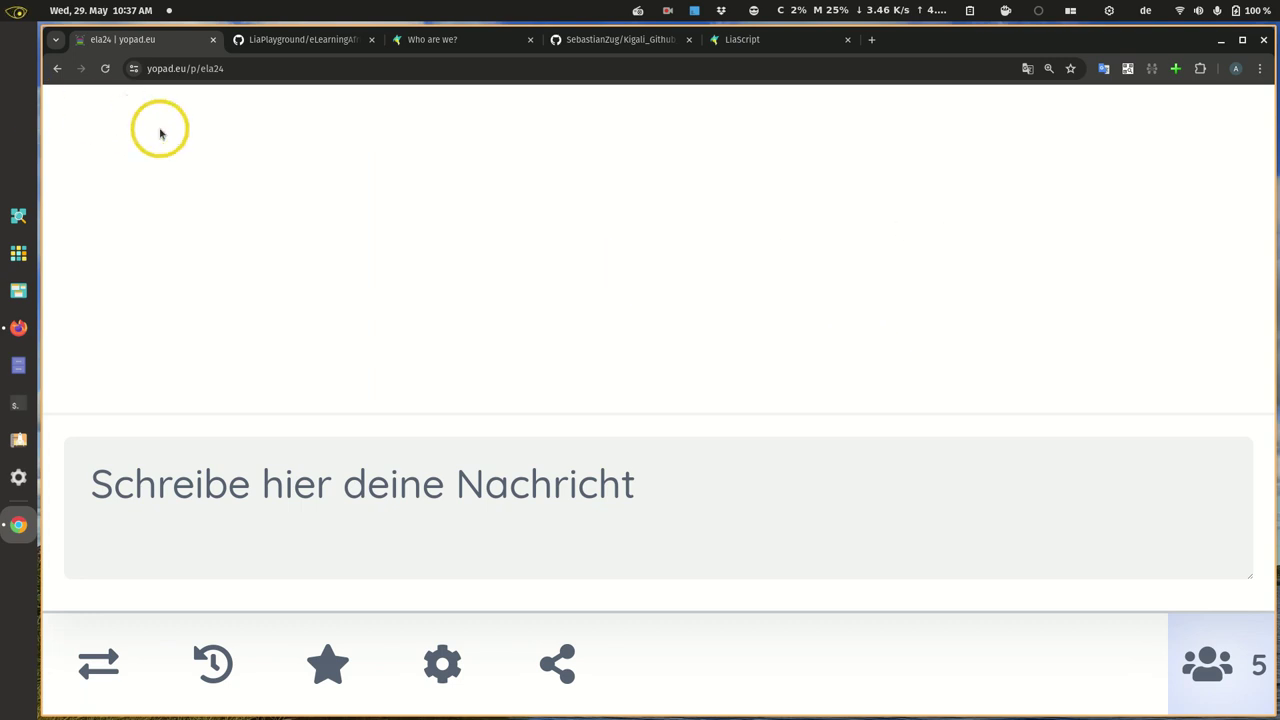
key(F5)
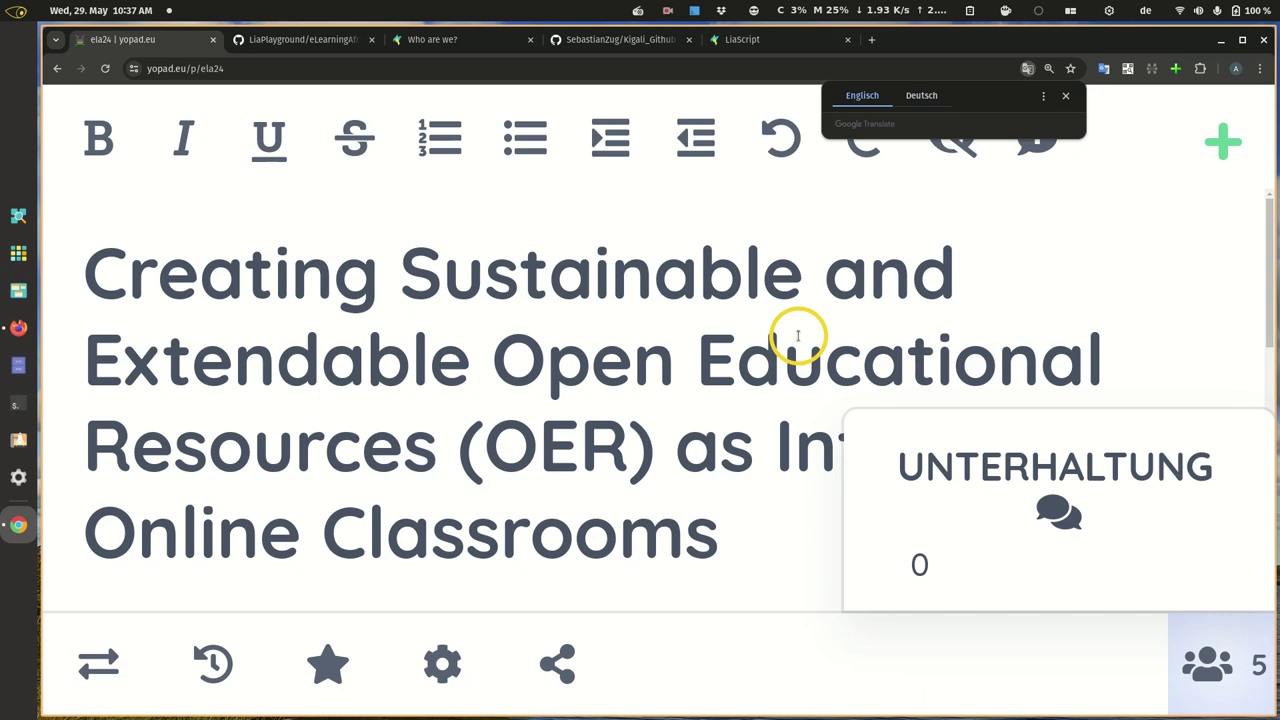
key(ctrl+minus)
key(ctrl+minus)
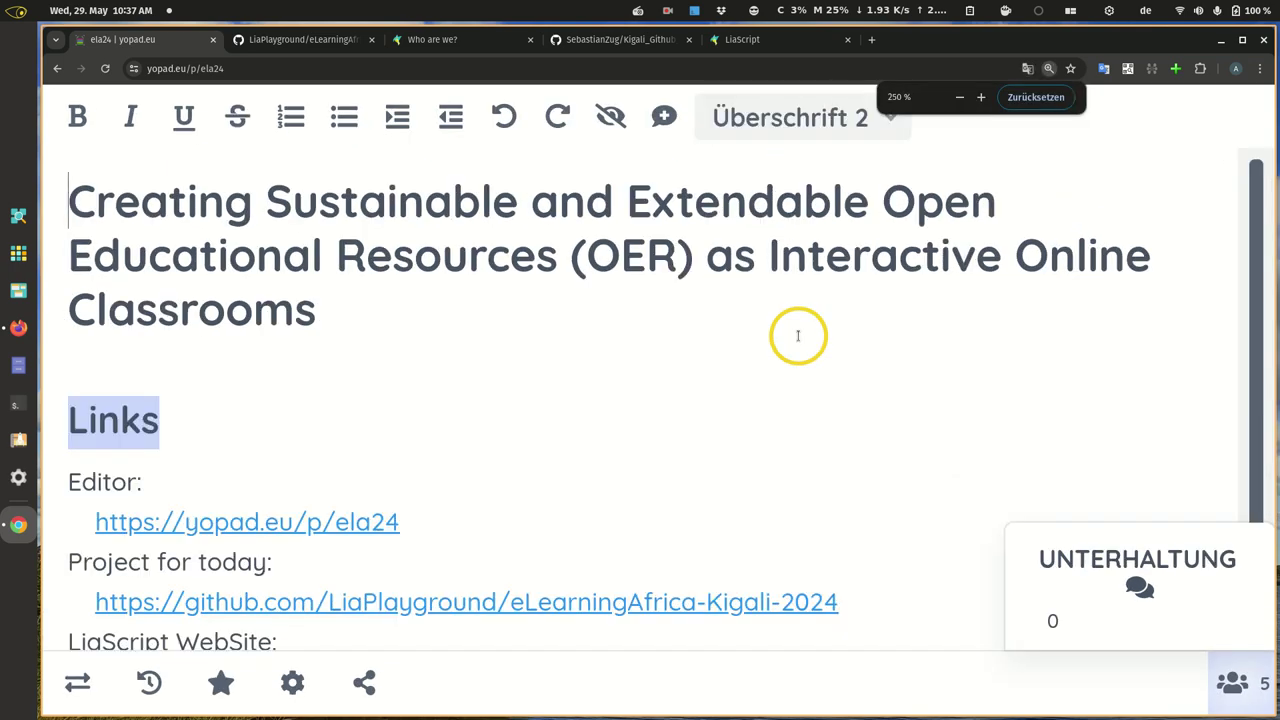
scroll(502, 386, down, 3)
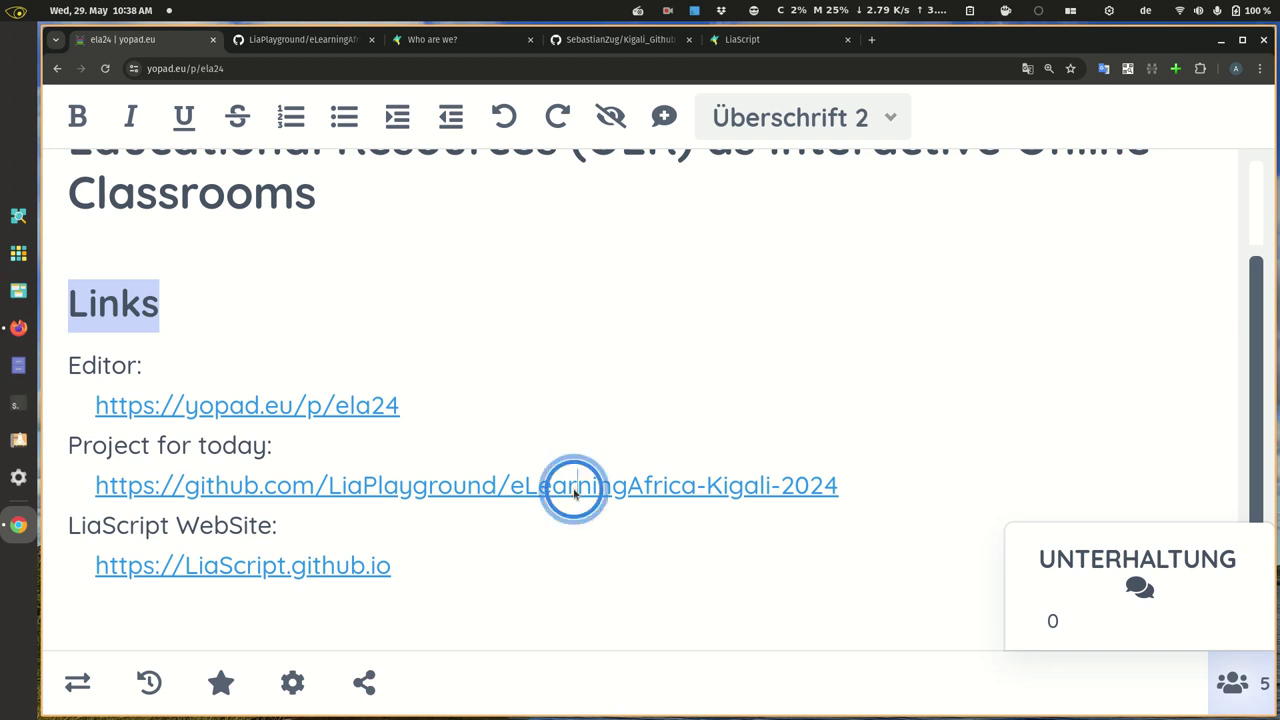
Open the eLearningAfrica-Kigali-2024 GitHub repository from the pad's project link.
click(574, 488)
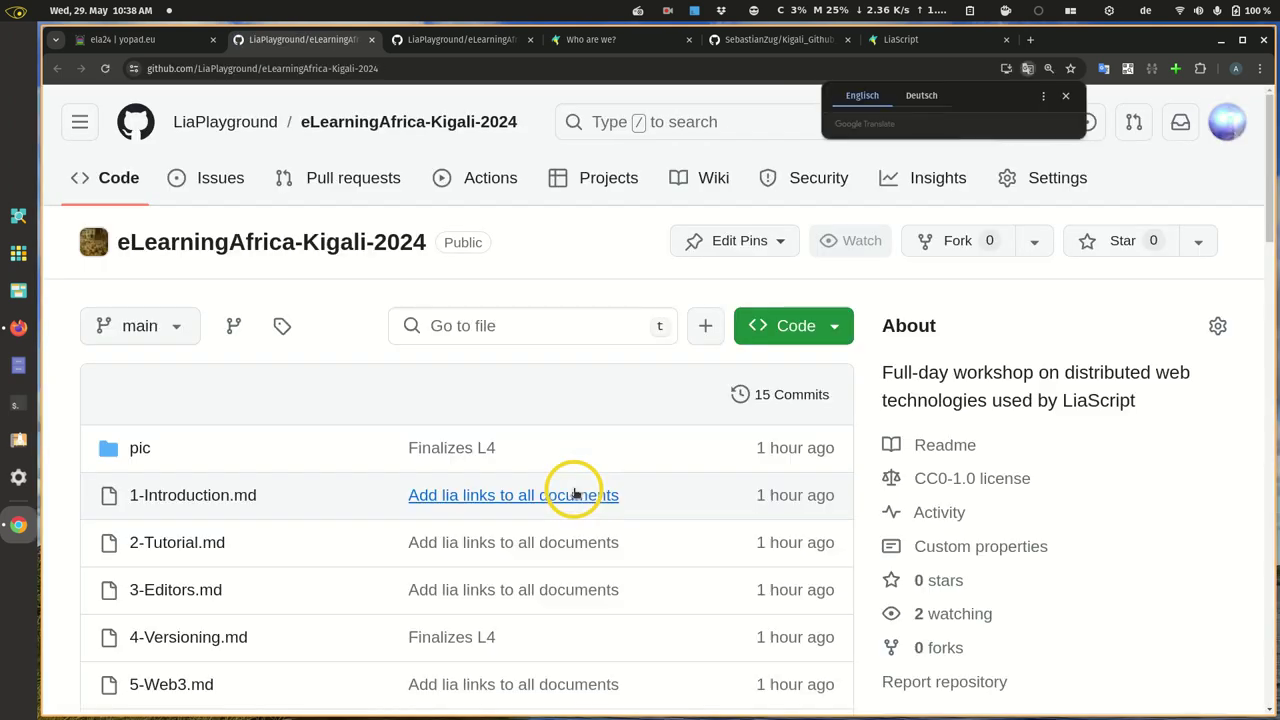
scroll(574, 488, down, 2)
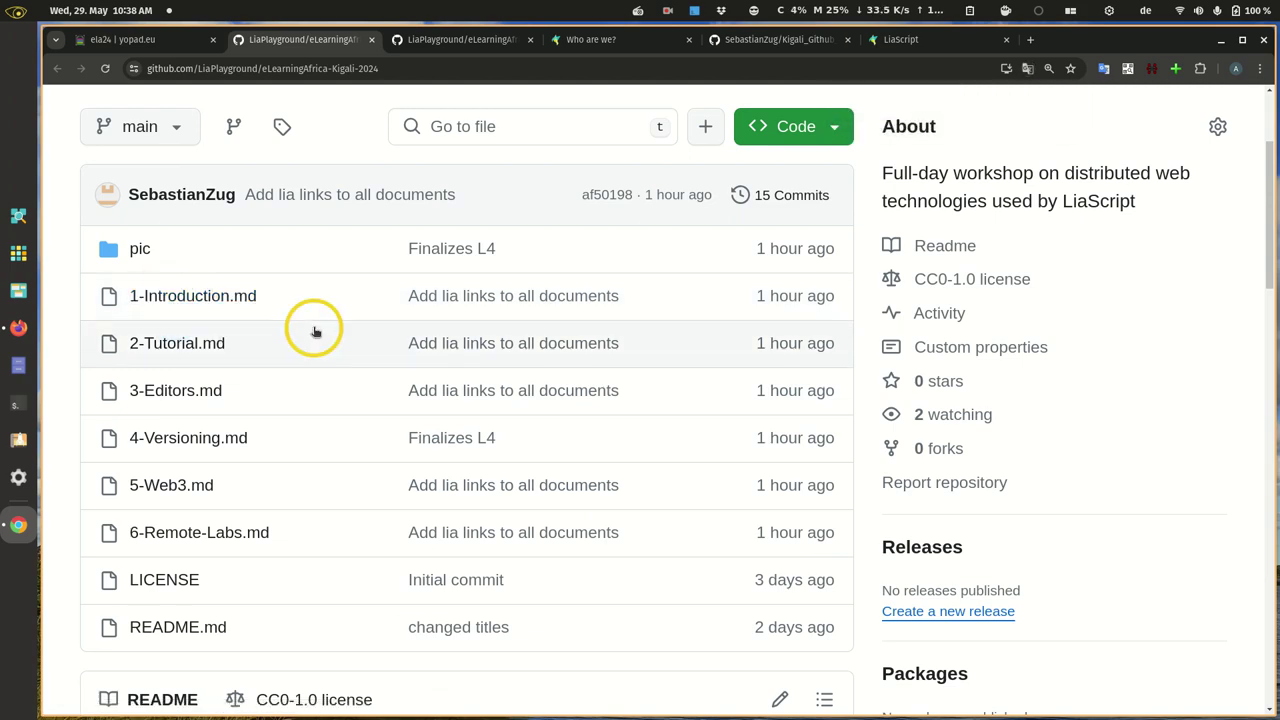
scroll(314, 330, down, 4)
scroll(314, 330, down, 1)
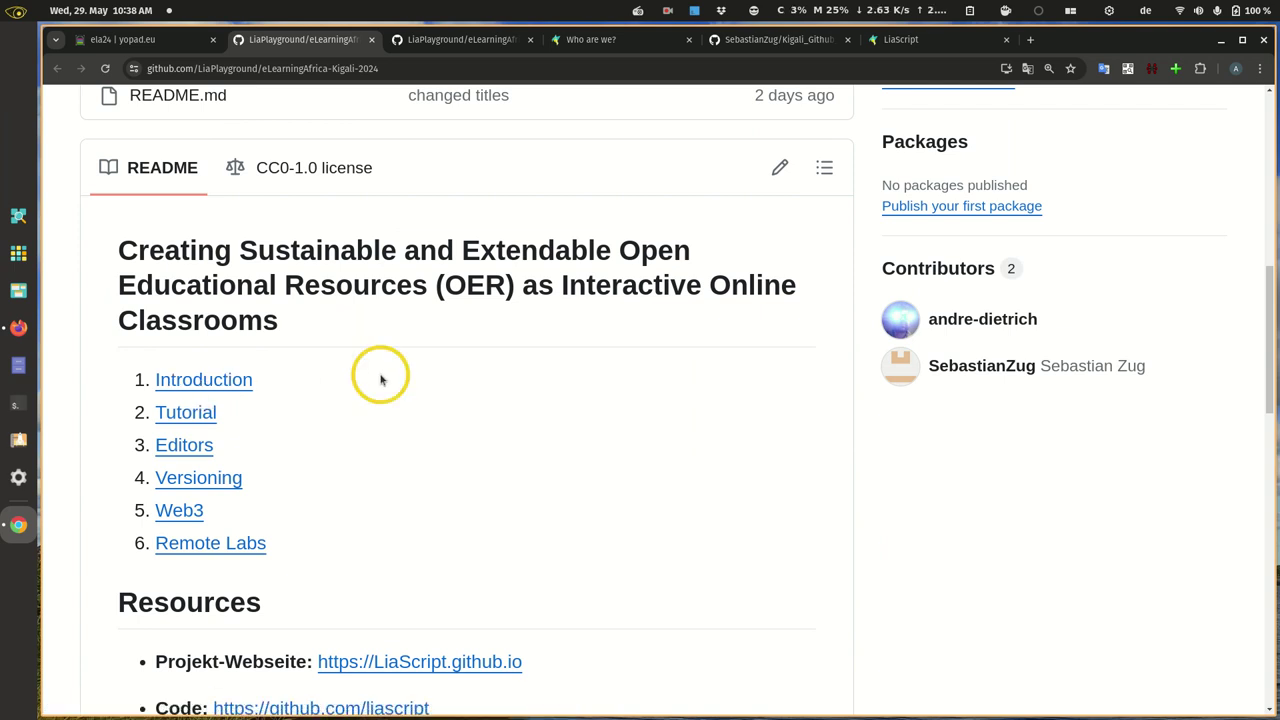
scroll(380, 378, up, 5)
scroll(380, 378, up, 3)
scroll(380, 378, up, 2)
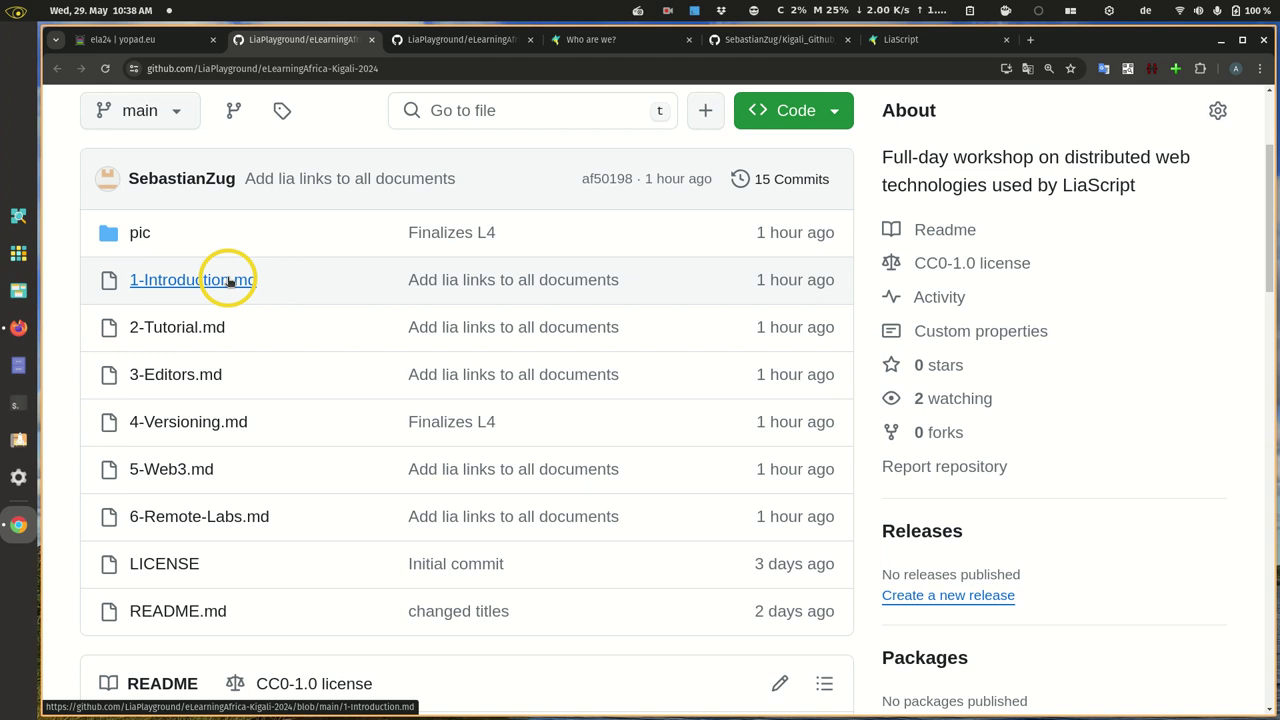
Open 1-Introduction.md in the repository and view its raw Markdown with the LiaScript header.
click(228, 283)
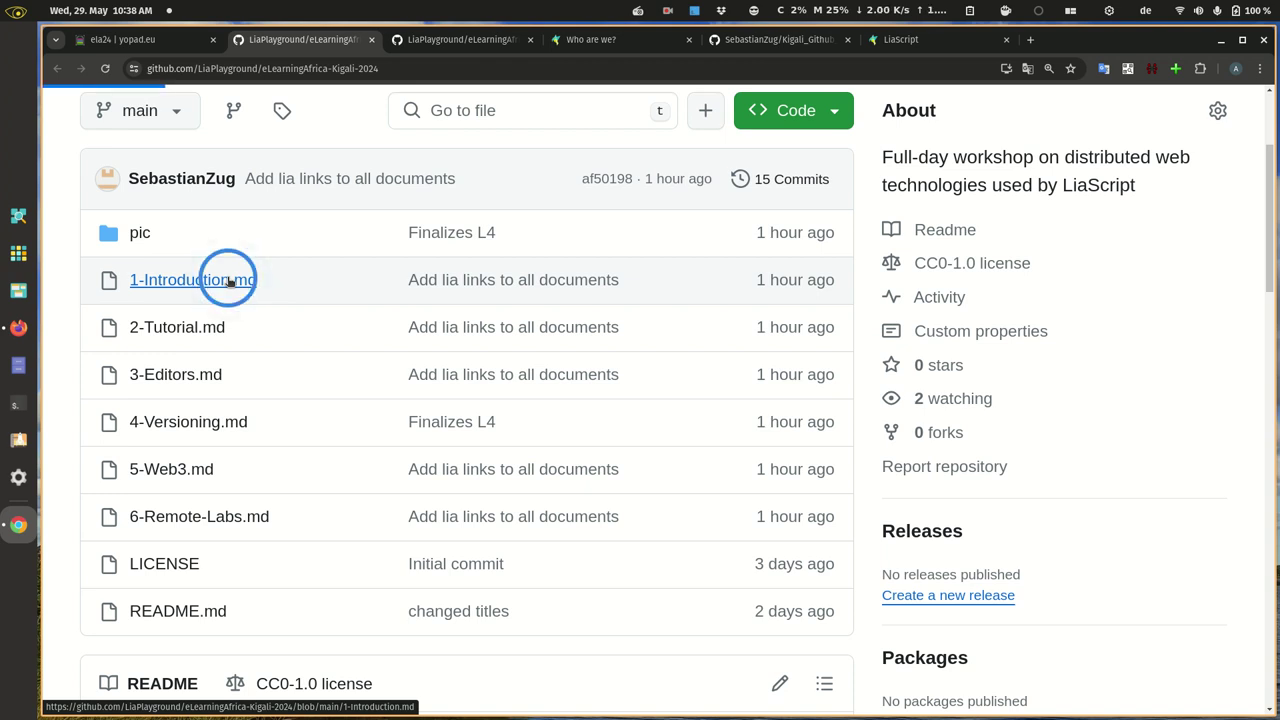
scroll(447, 390, down, 2)
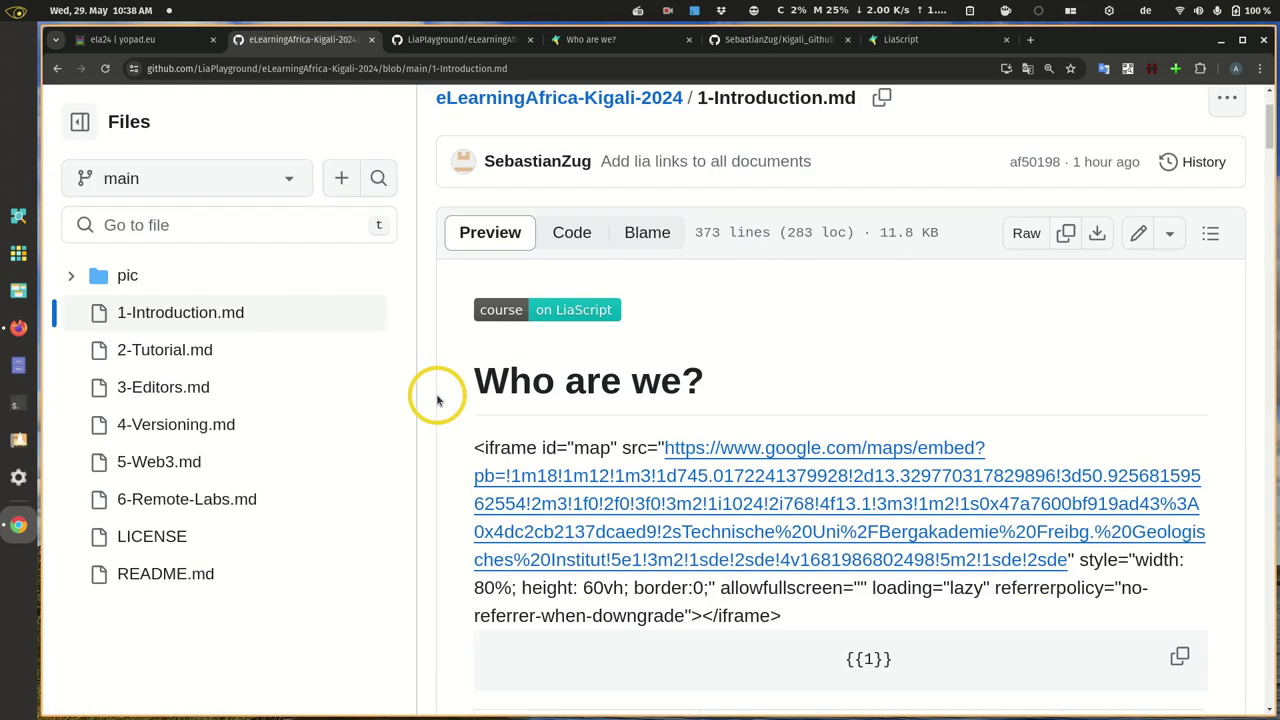
scroll(540, 351, down, 3)
scroll(540, 351, up, 3)
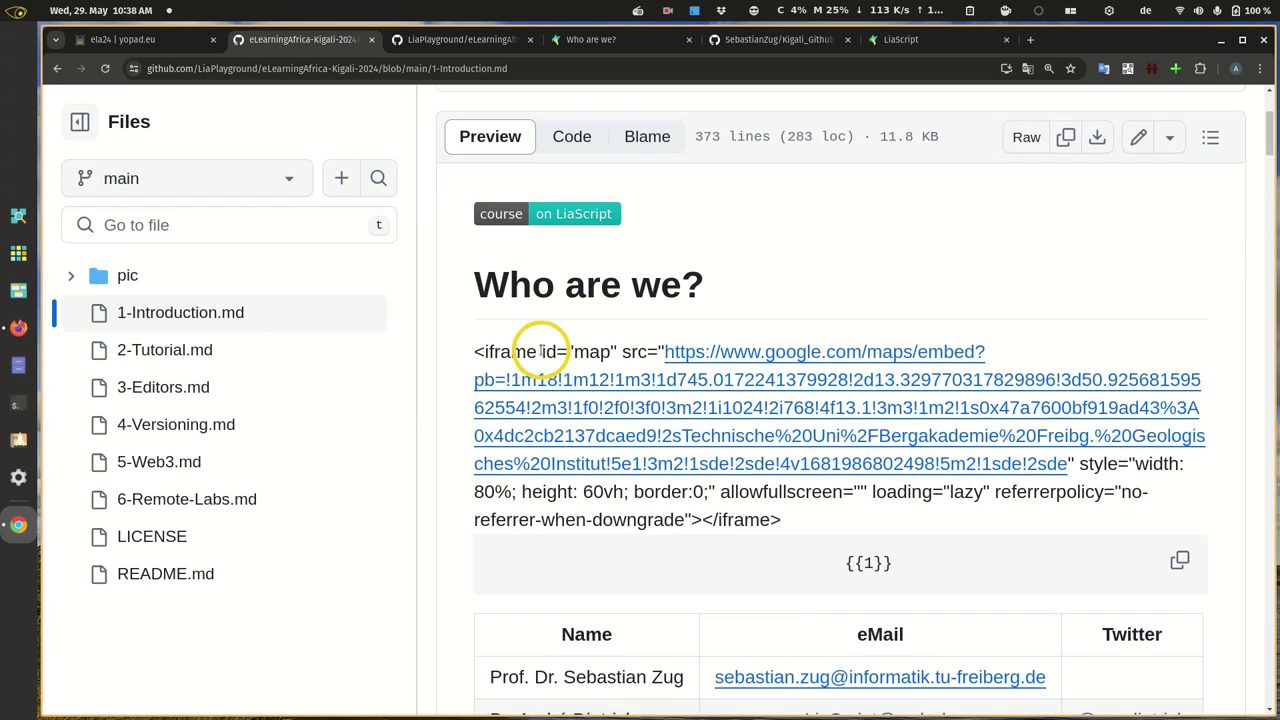
click(1027, 137)
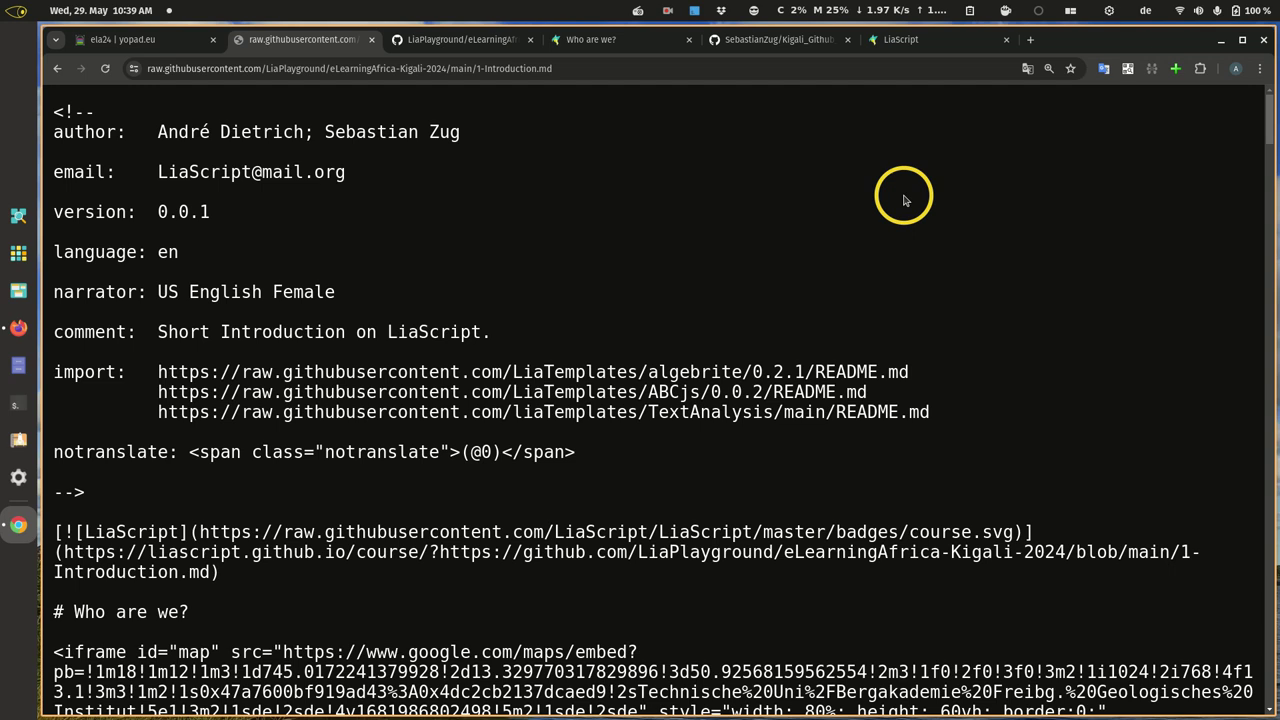
Copy the raw 1-Introduction.md address and load it as a course on the LiaScript website.
click(599, 68)
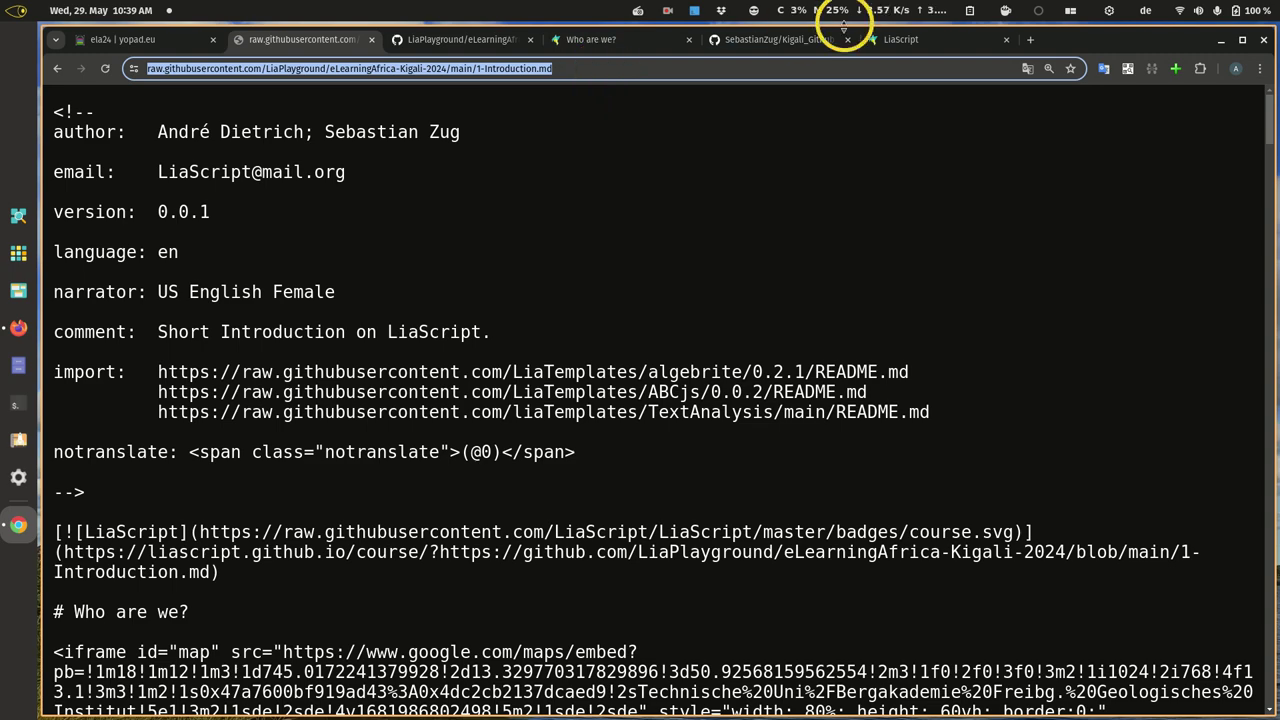
click(900, 39)
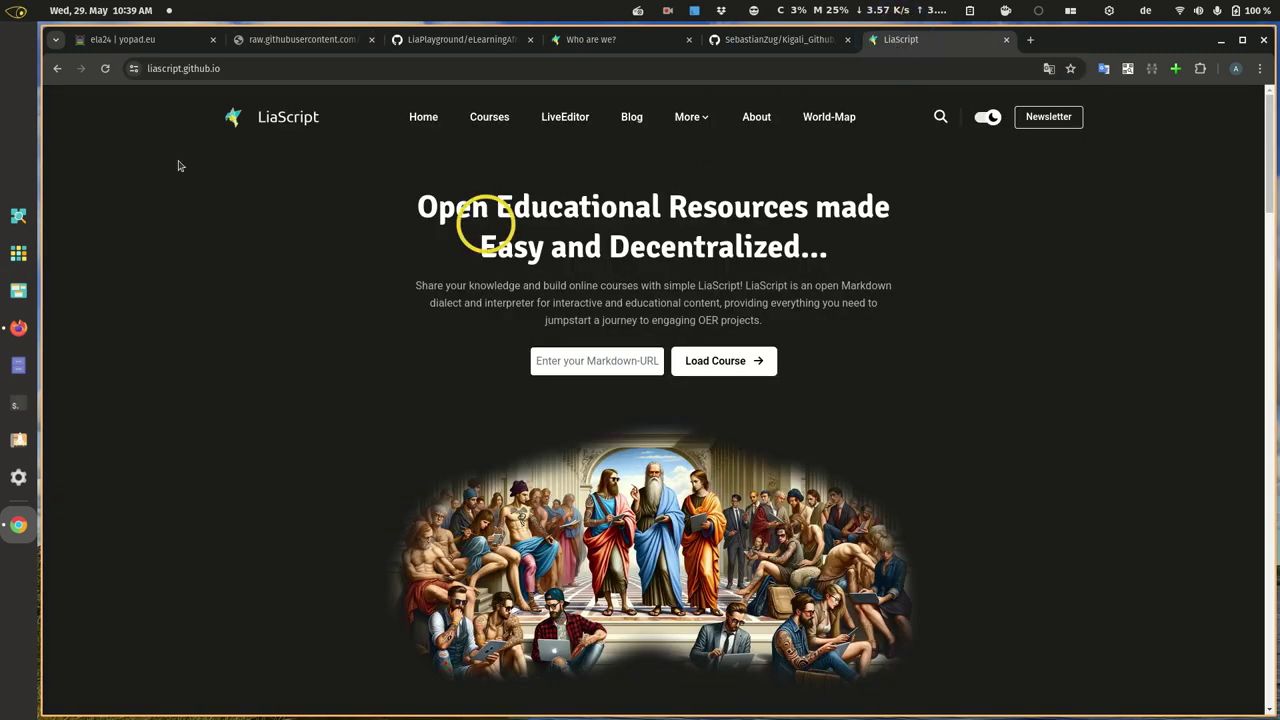
click(178, 68)
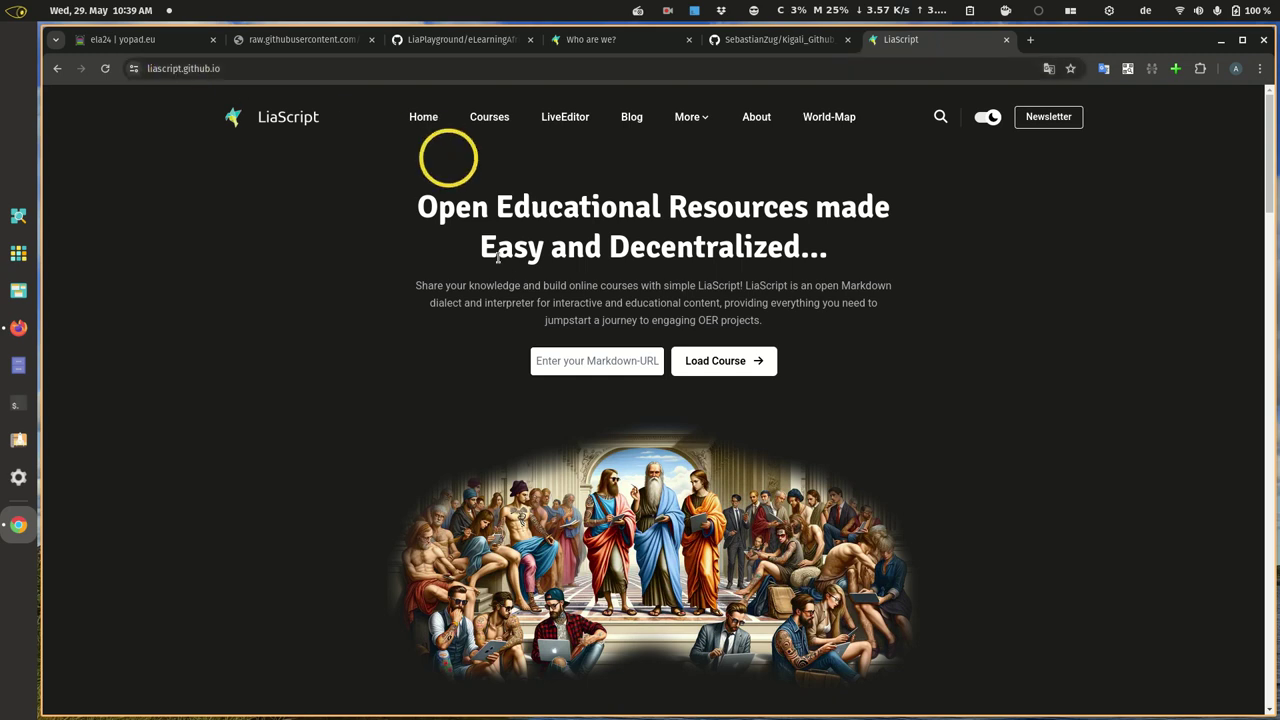
click(566, 360)
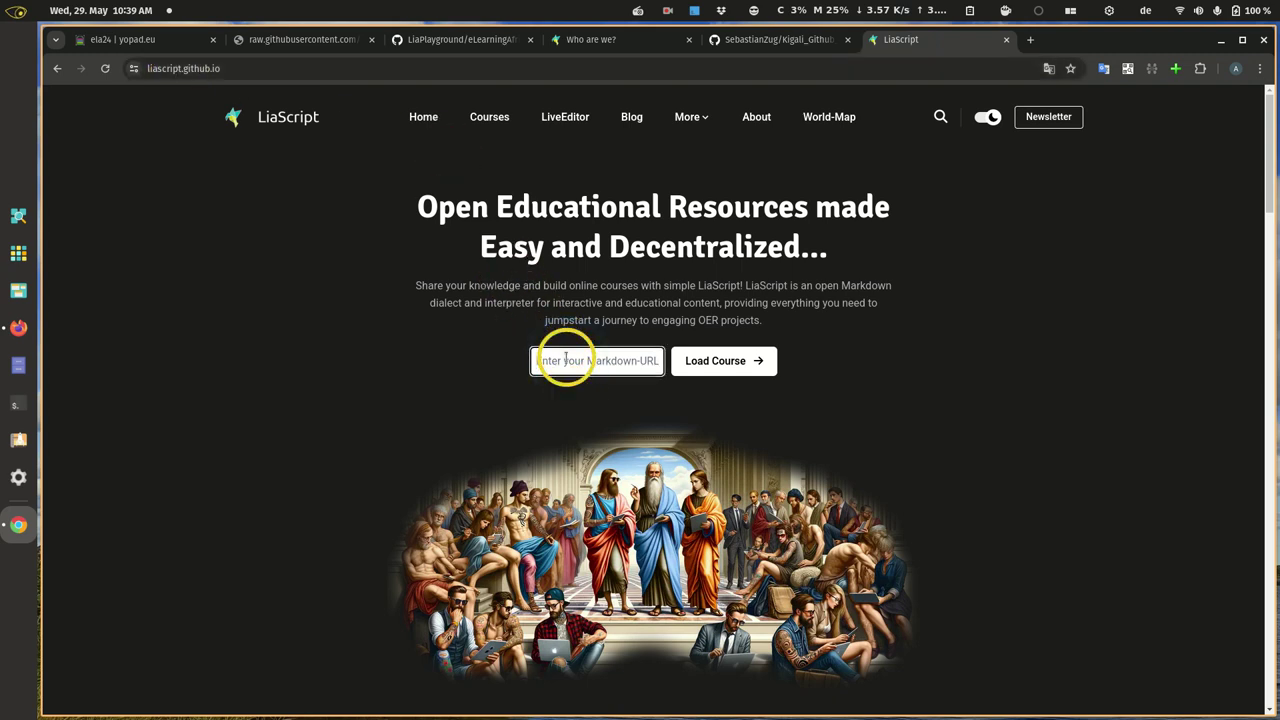
key(ctrl+v)
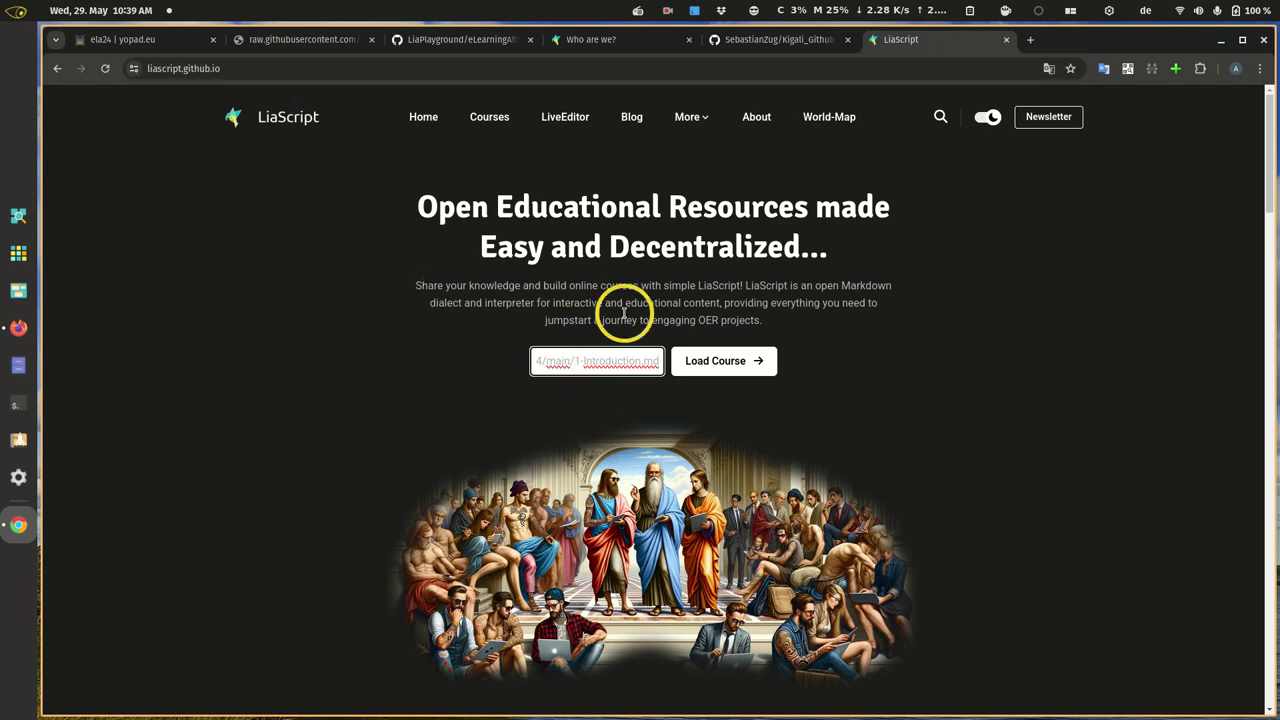
click(735, 360)
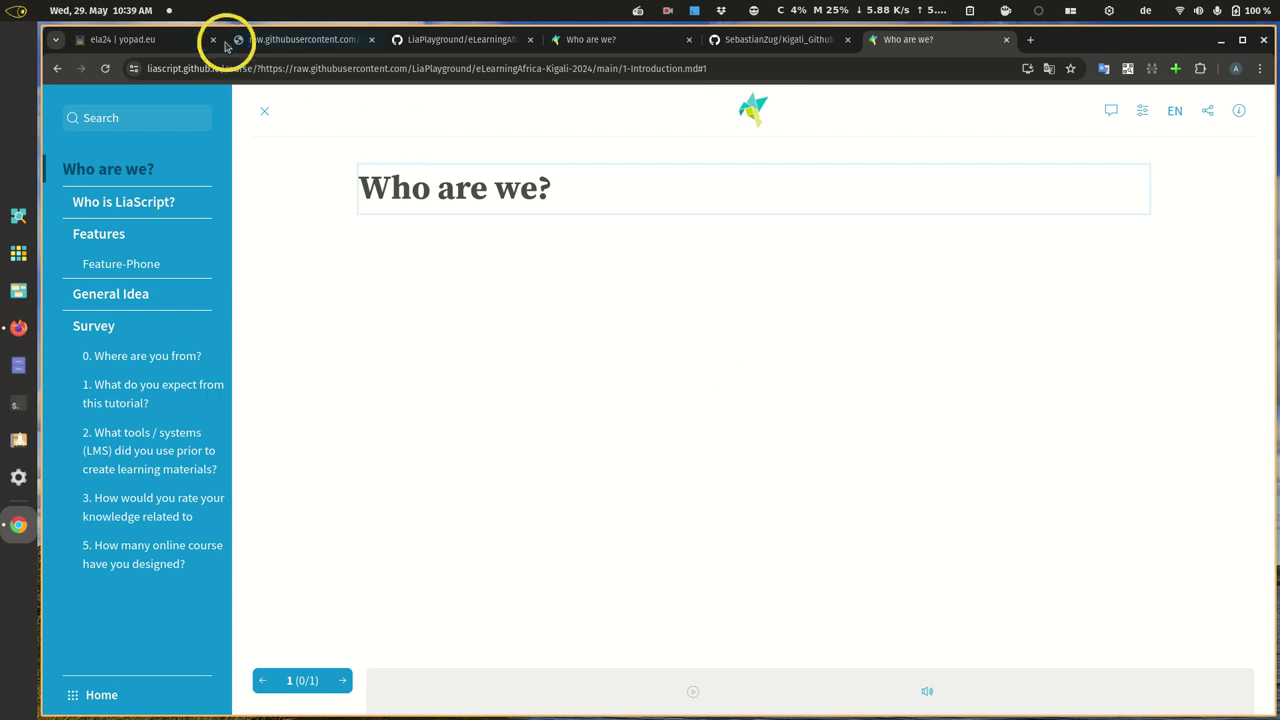
drag(228, 68, 558, 68)
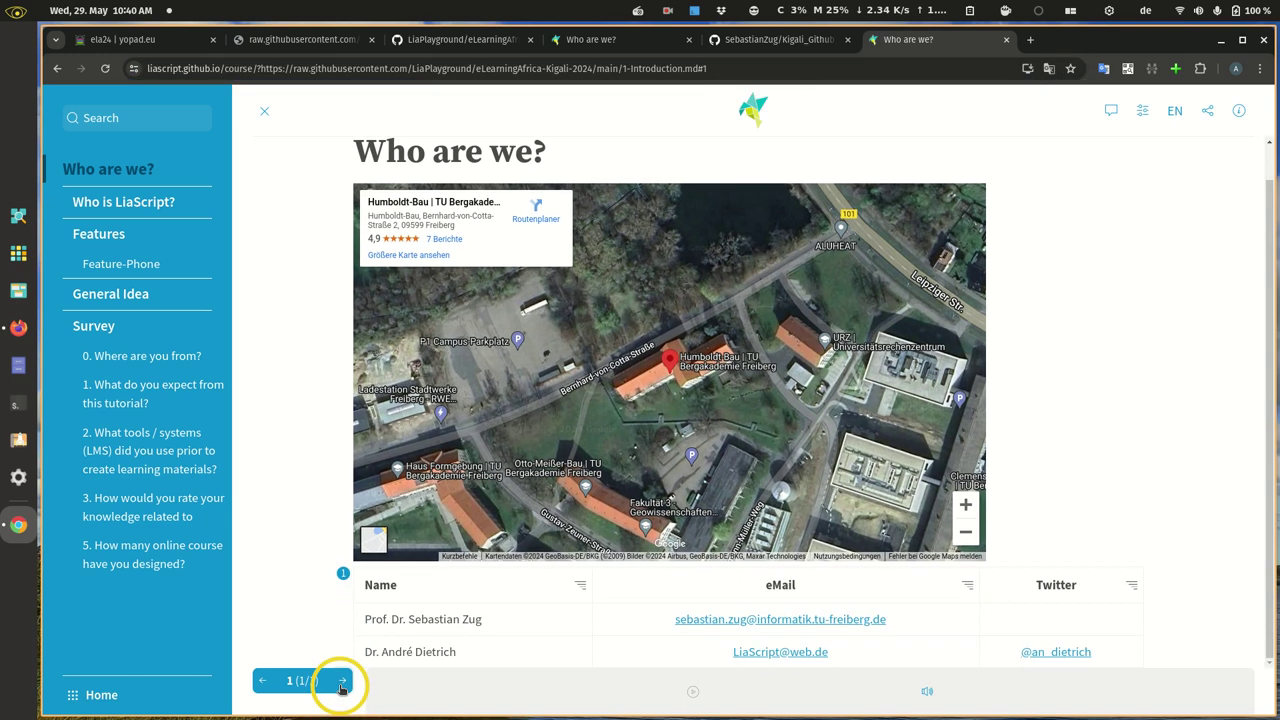
Advance two slides past 'Who is LiaScript?' to Features, raising the speaker volume along the way.
click(342, 682)
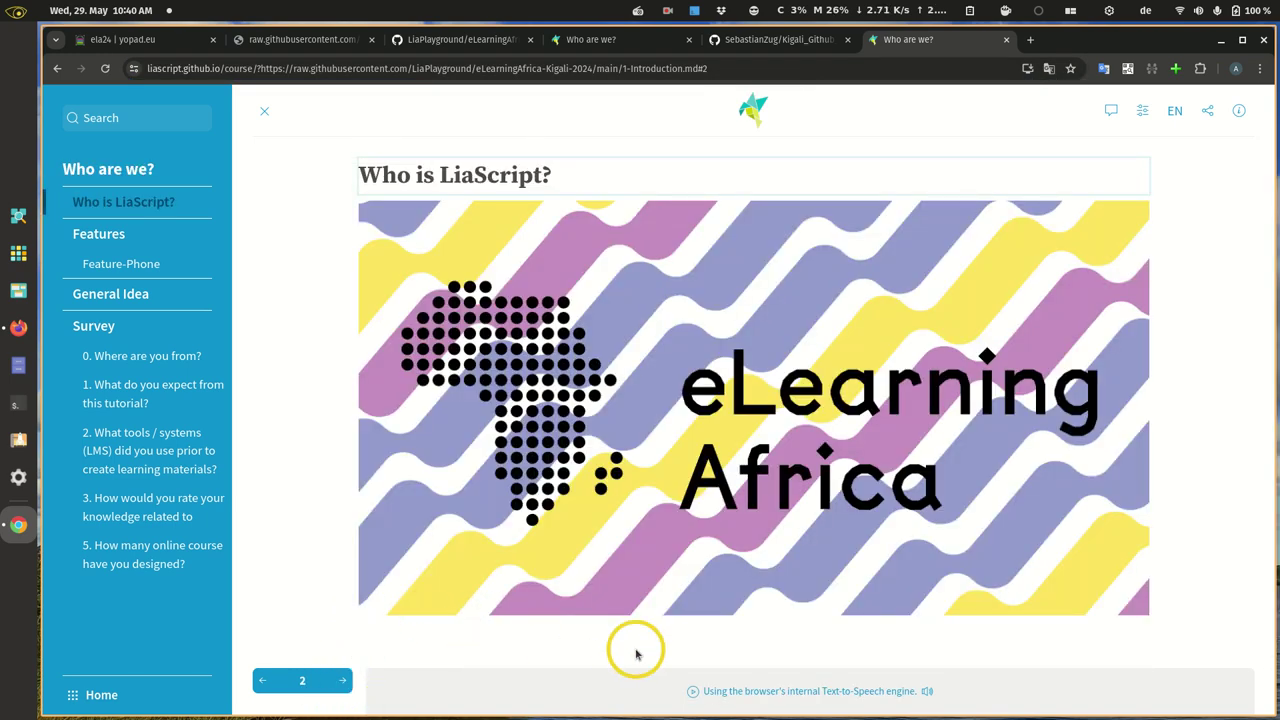
key(XF86AudioRaiseVolume)
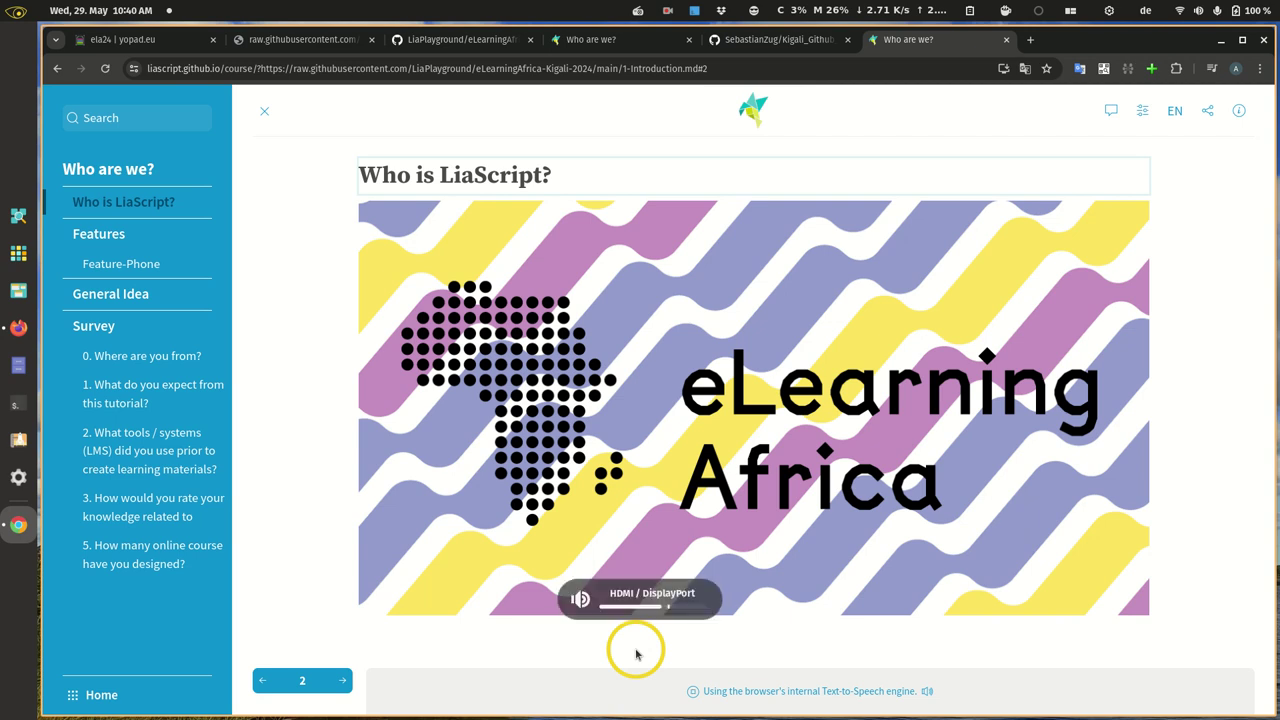
key(XF86AudioRaiseVolume)
key(XF86AudioRaiseVolume)
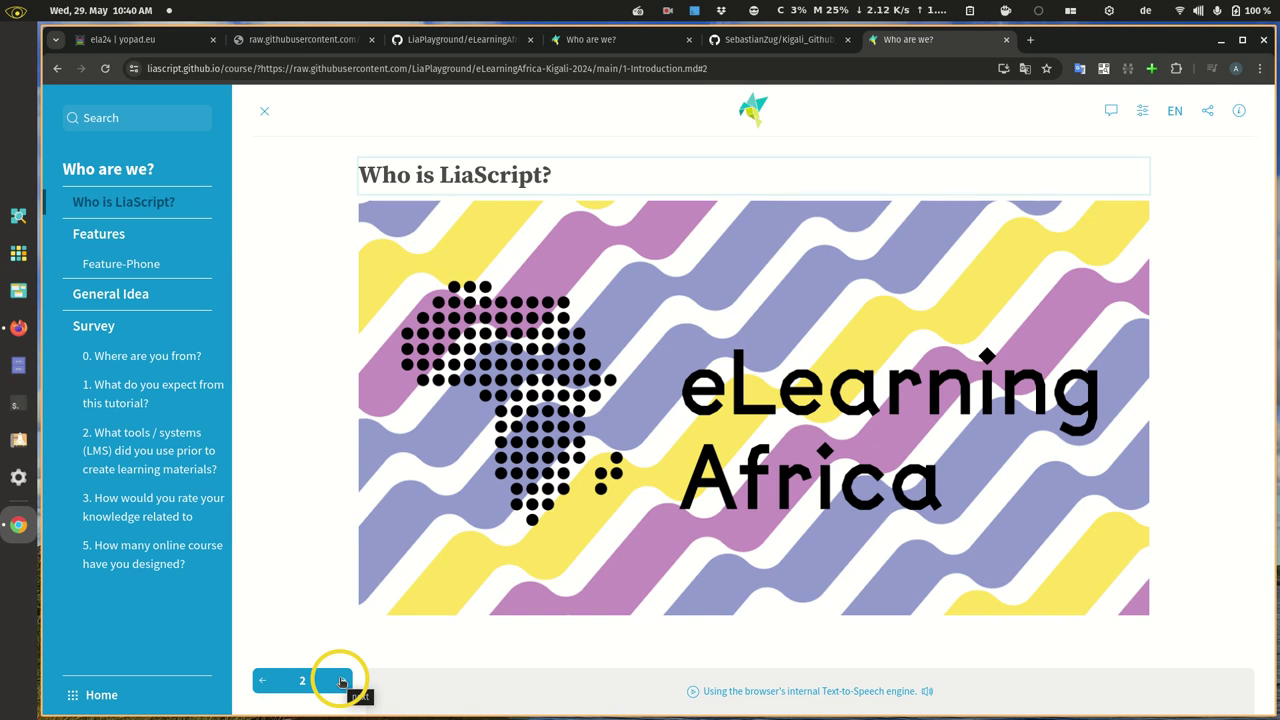
click(342, 682)
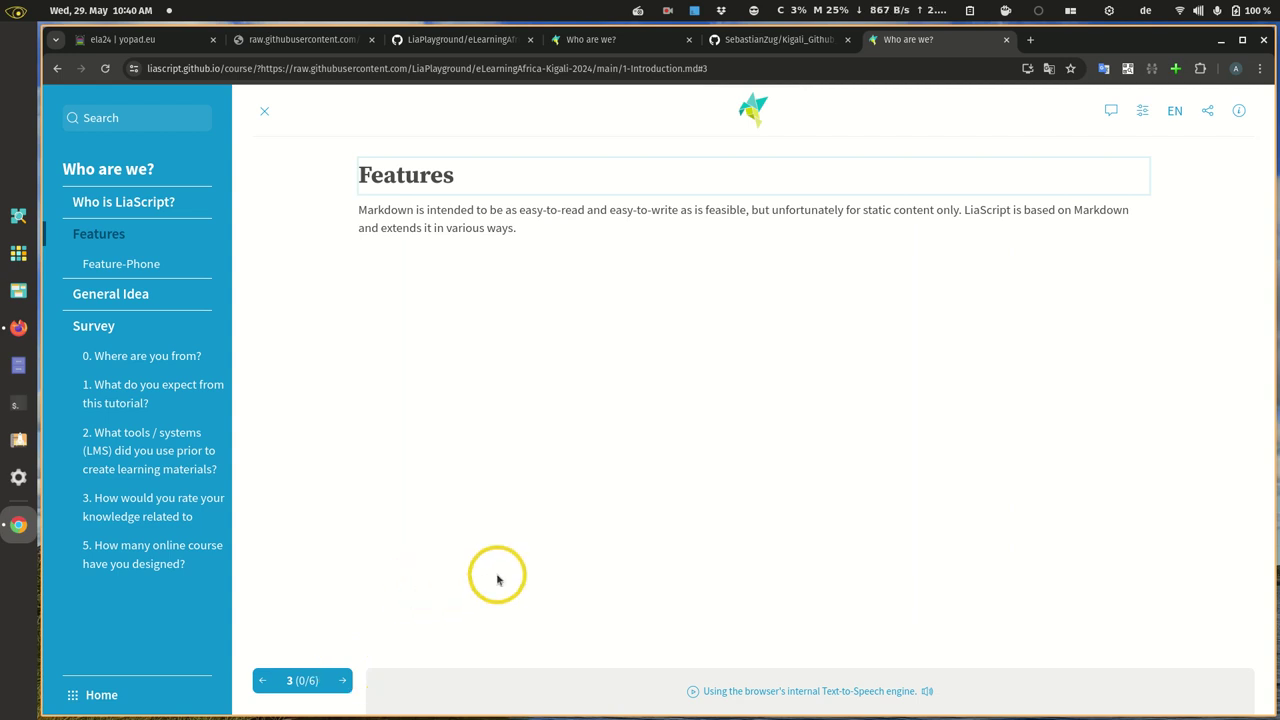
Reveal the quiz and coding examples, then copy the raw 1-Introduction.md address from the course URL.
click(345, 681)
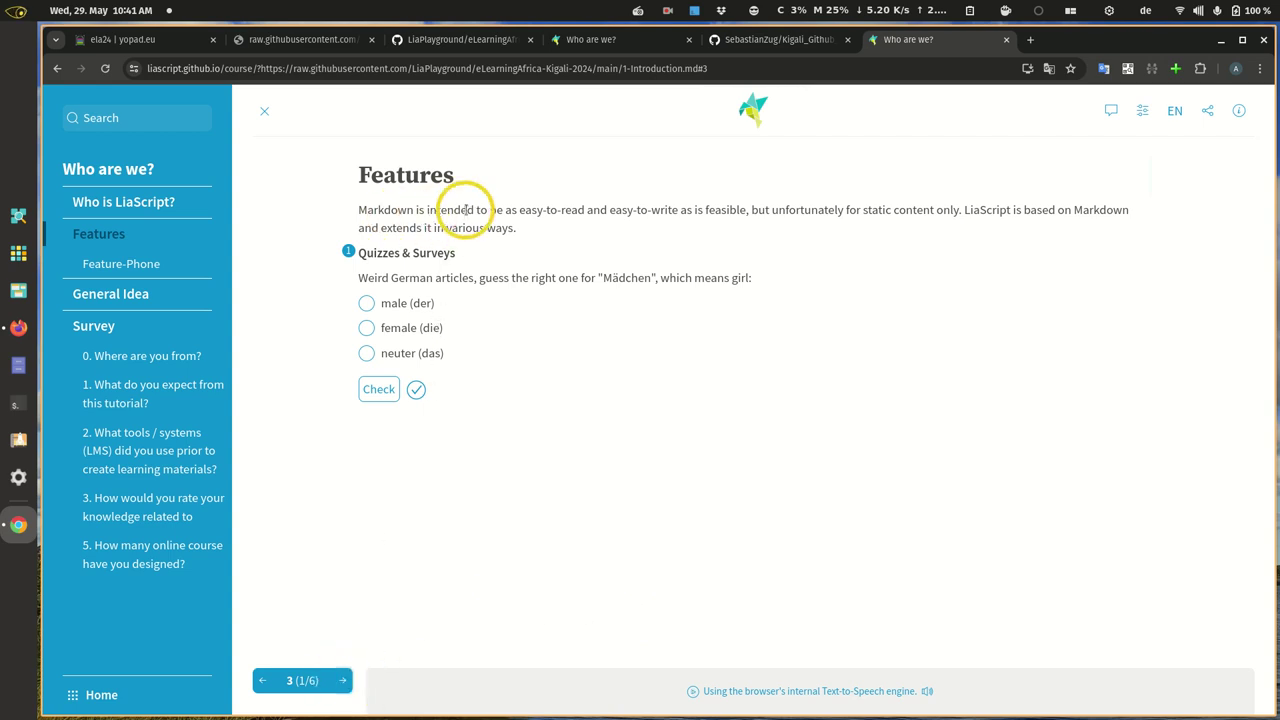
click(343, 681)
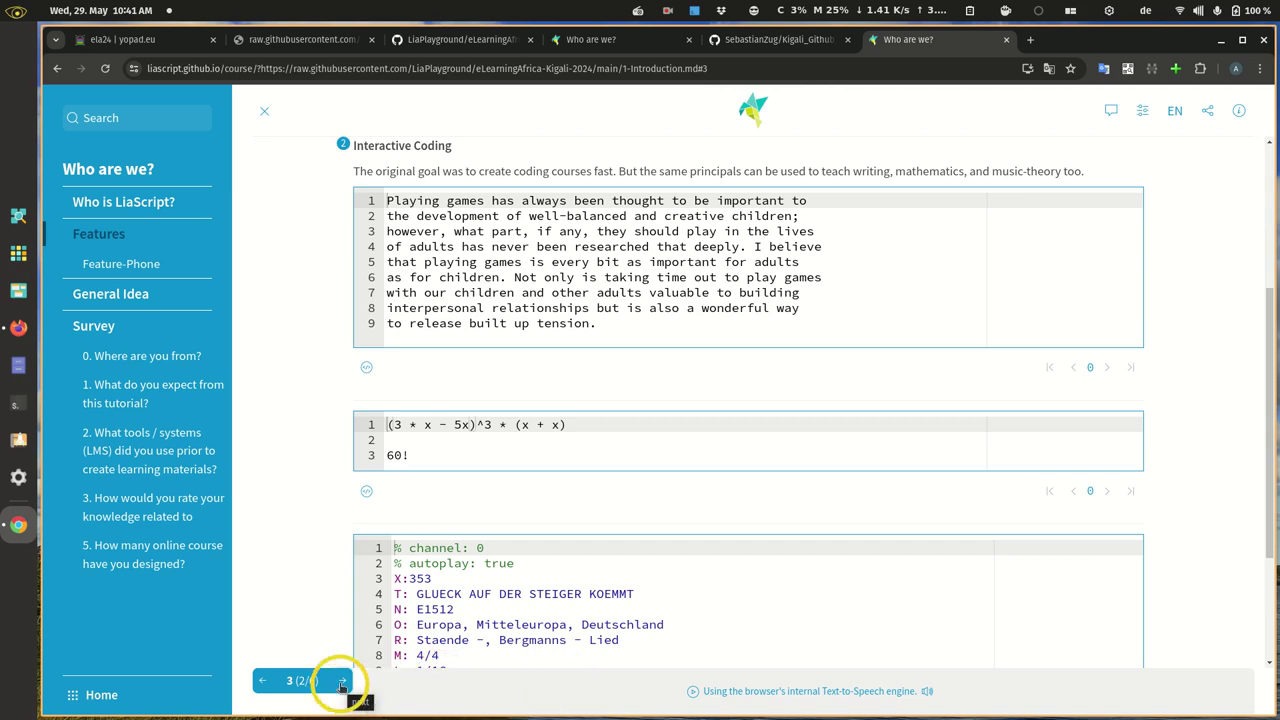
scroll(332, 312, up, 2)
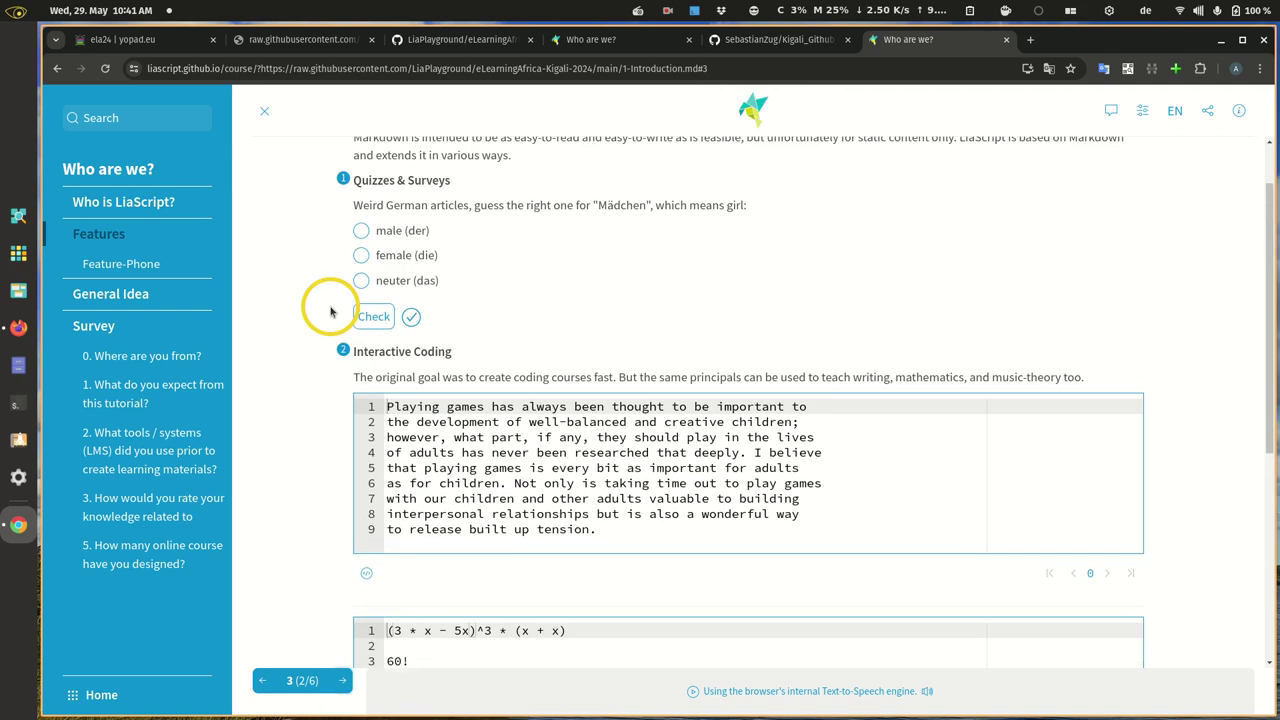
scroll(332, 312, down, 2)
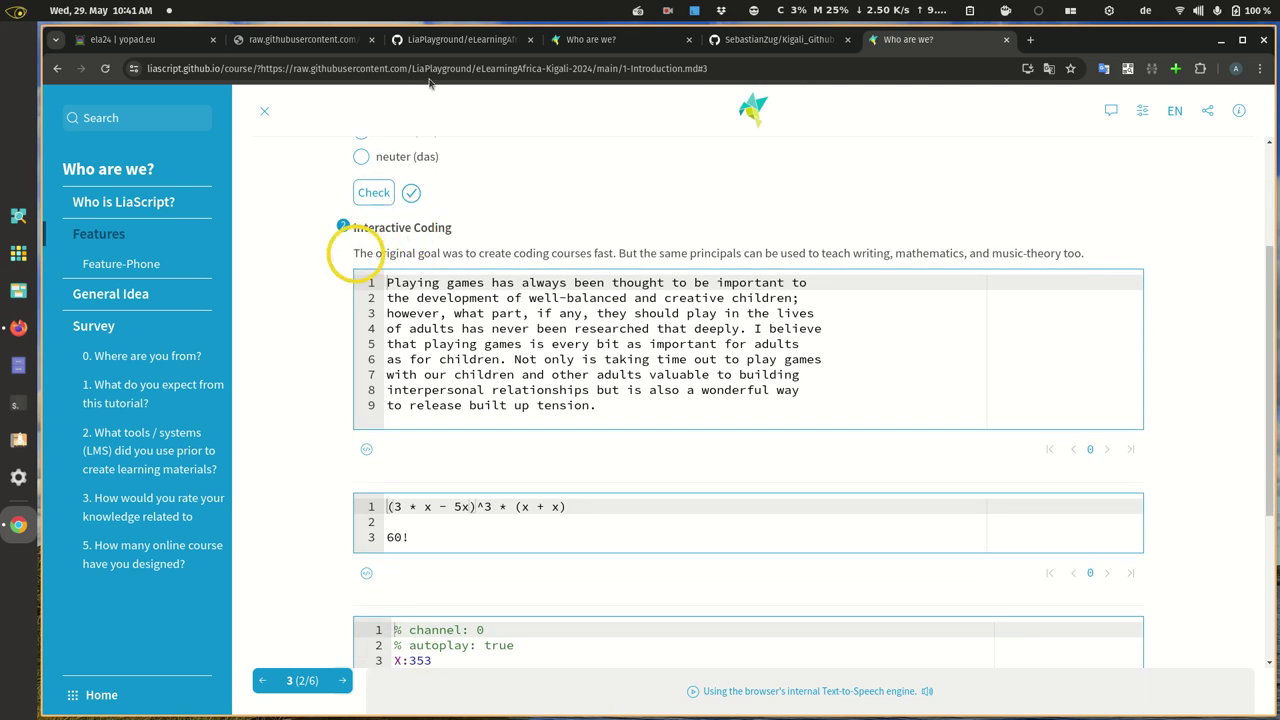
click(261, 68)
click(261, 68)
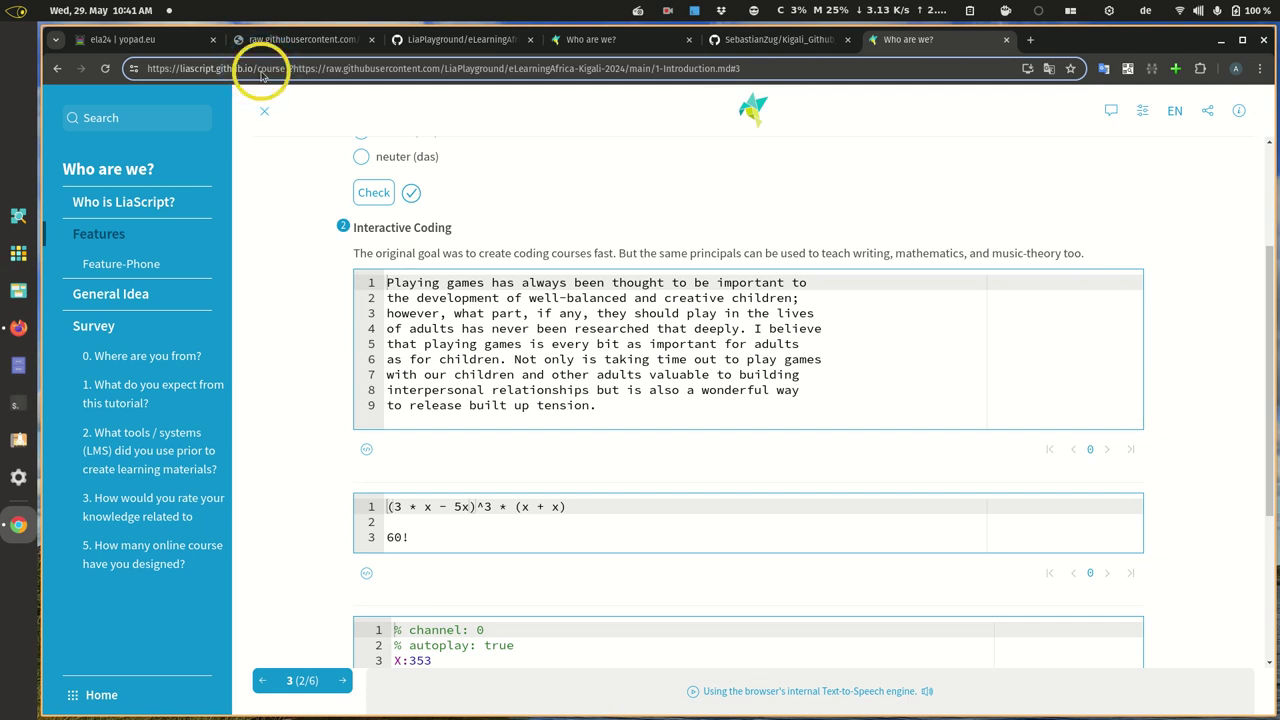
key(shift+Right)
key(shift+Right)
key(shift+Right)
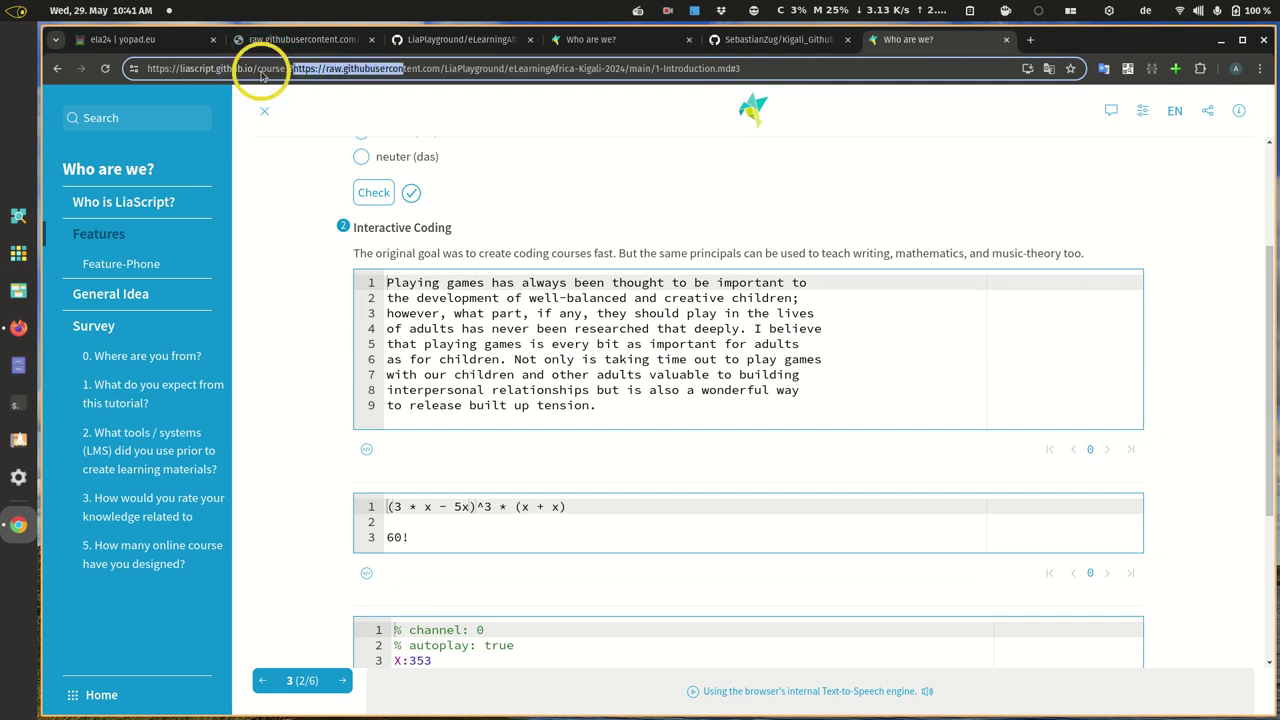
key(shift+Right)
key(shift+Right)
key(shift+Right)
key(shift+Right)
key(shift+Right)
key(shift+Right)
key(shift+Right)
key(shift+Right)
key(shift+Right)
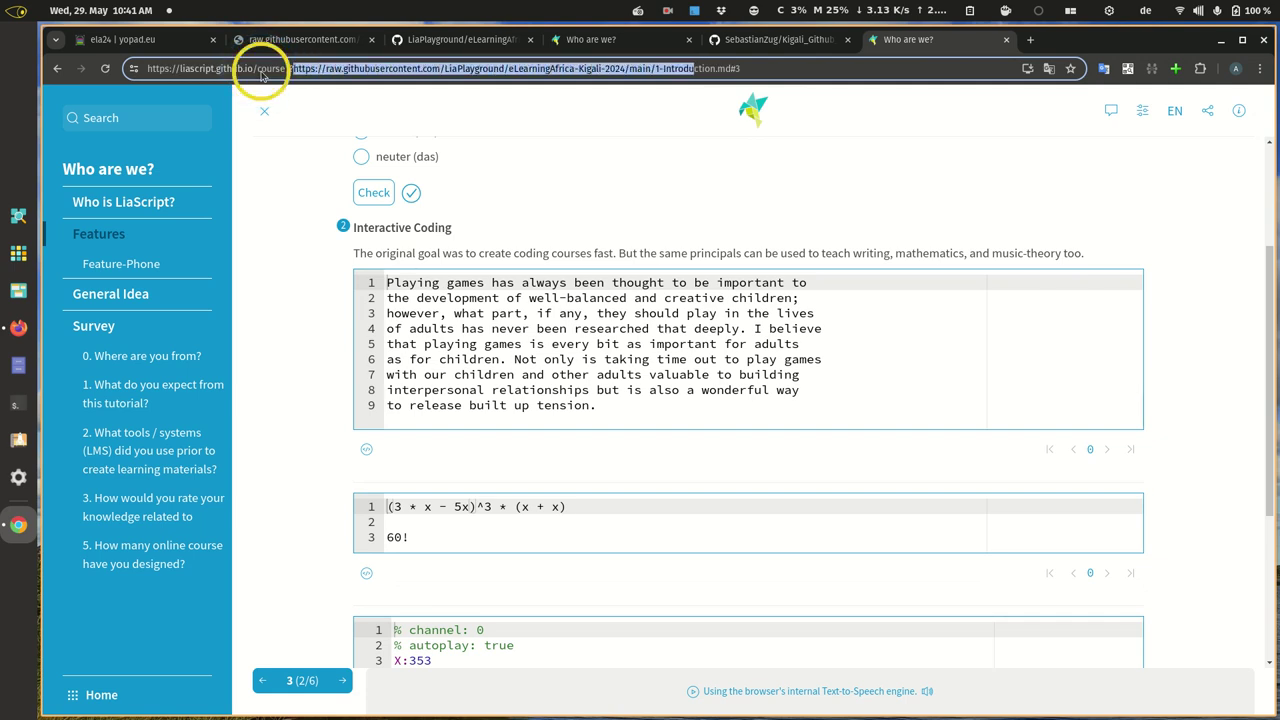
key(shift+Right)
key(shift+Right)
key(shift+Right)
key(shift+Right)
key(shift+Right)
key(shift+Right)
key(ctrl+c)
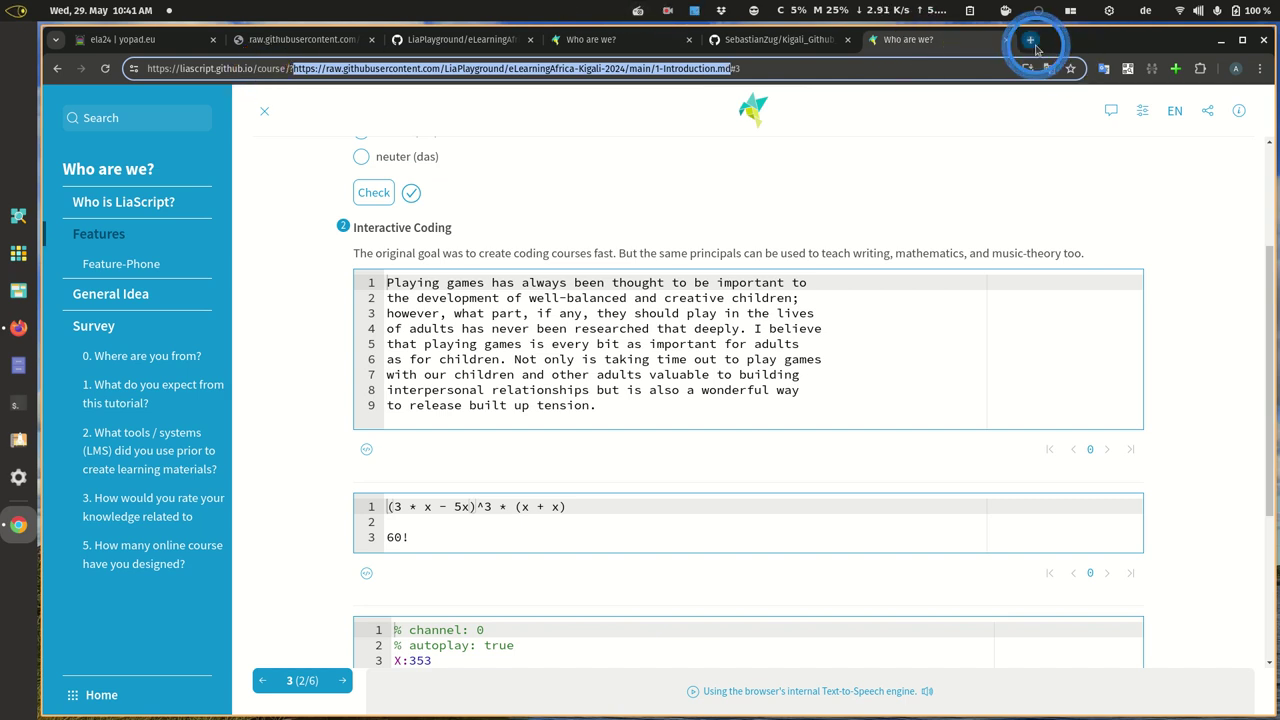
In a new tab, go to liascript.github.io and open the LiveEditor's saved-notes list.
click(1030, 39)
text(liascript.github.io/LiveEditor)
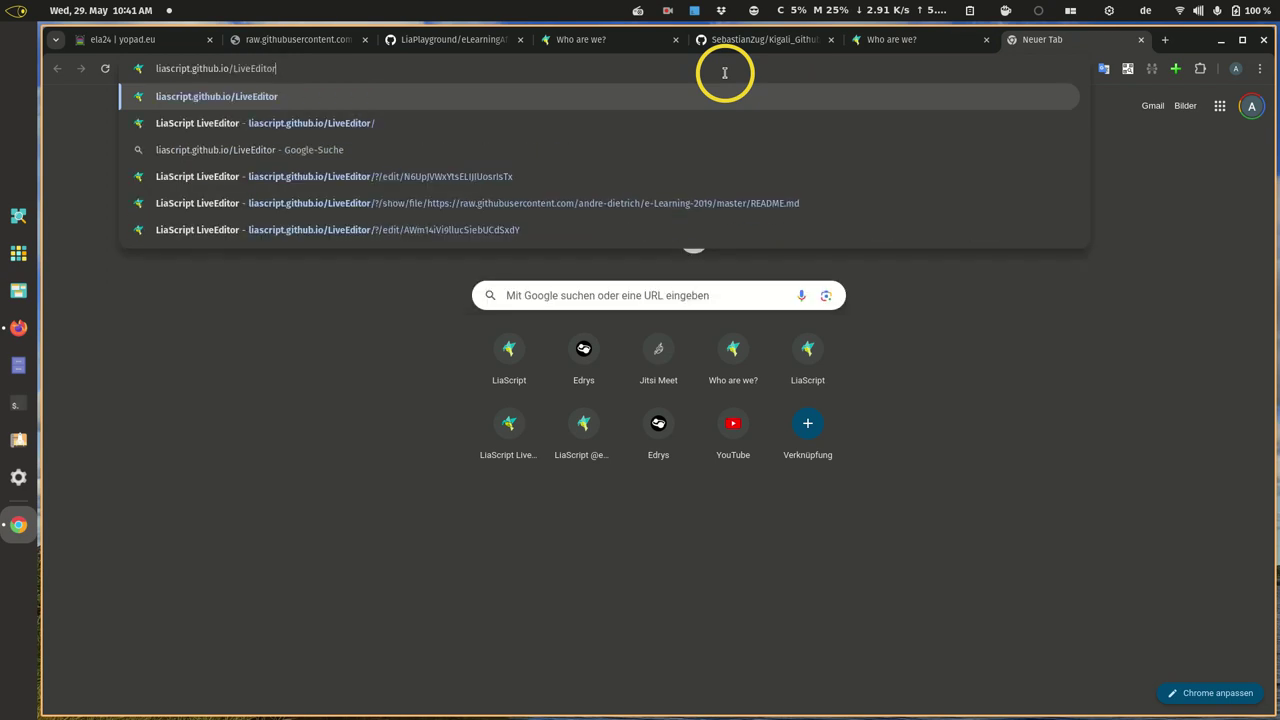
key(BackSpace)
key(BackSpace)
key(BackSpace)
key(Return)
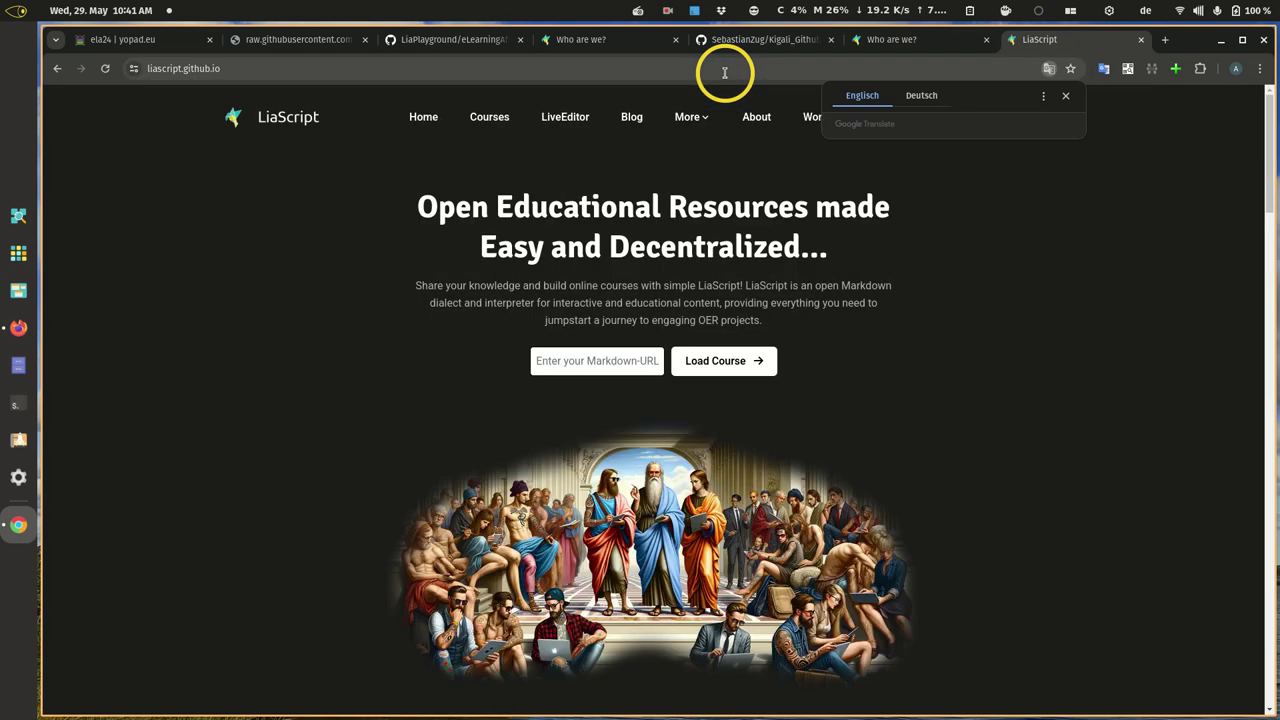
click(565, 116)
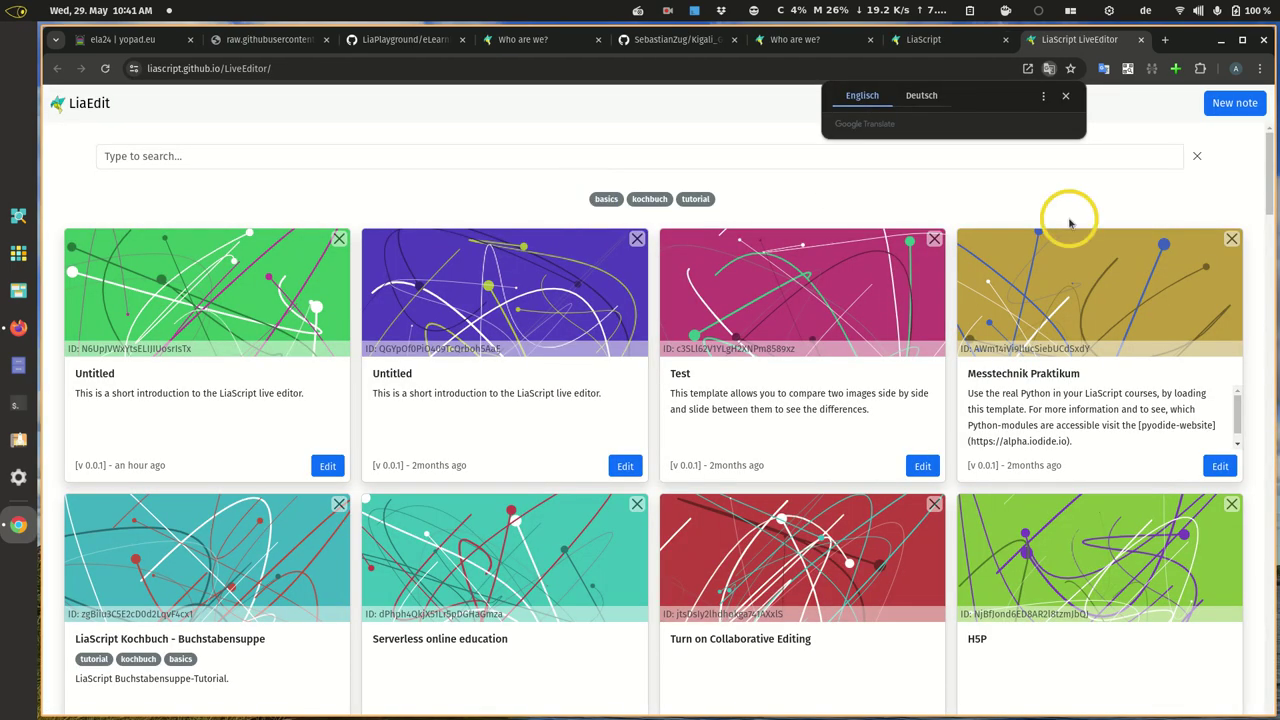
Start a new note and load the copied 1-Introduction.md URL as an external resource.
click(1234, 103)
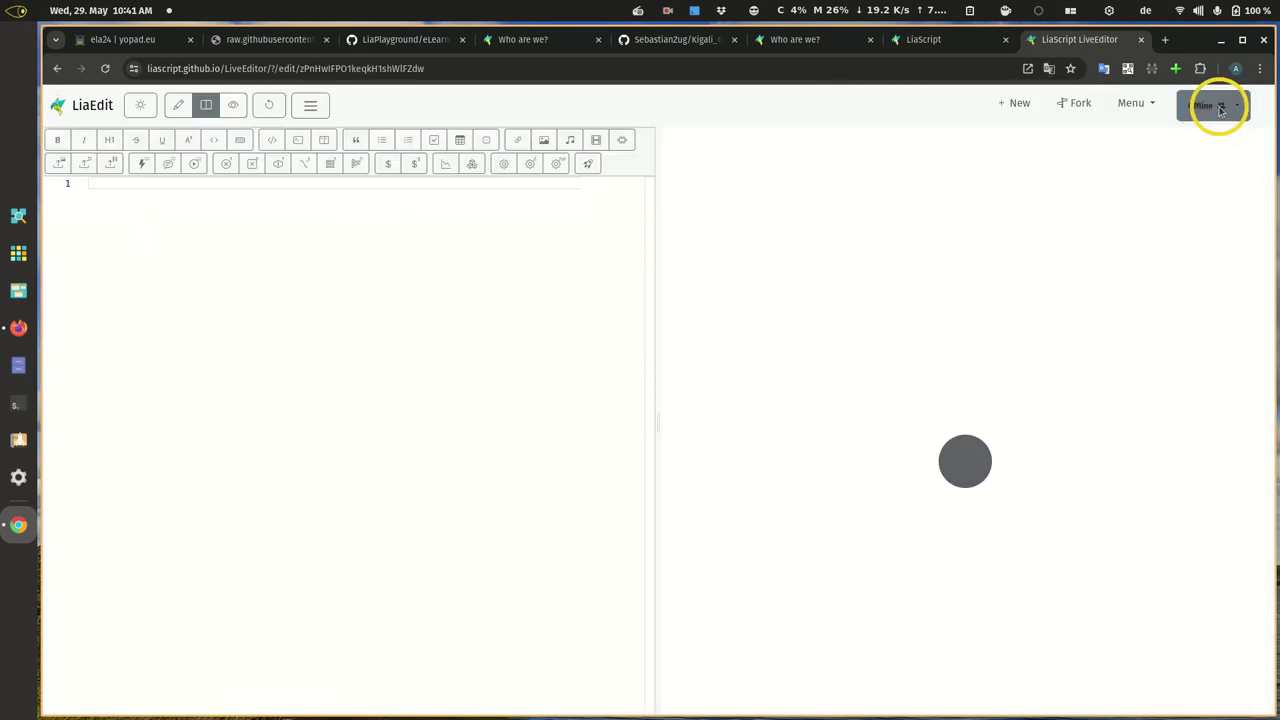
click(1136, 104)
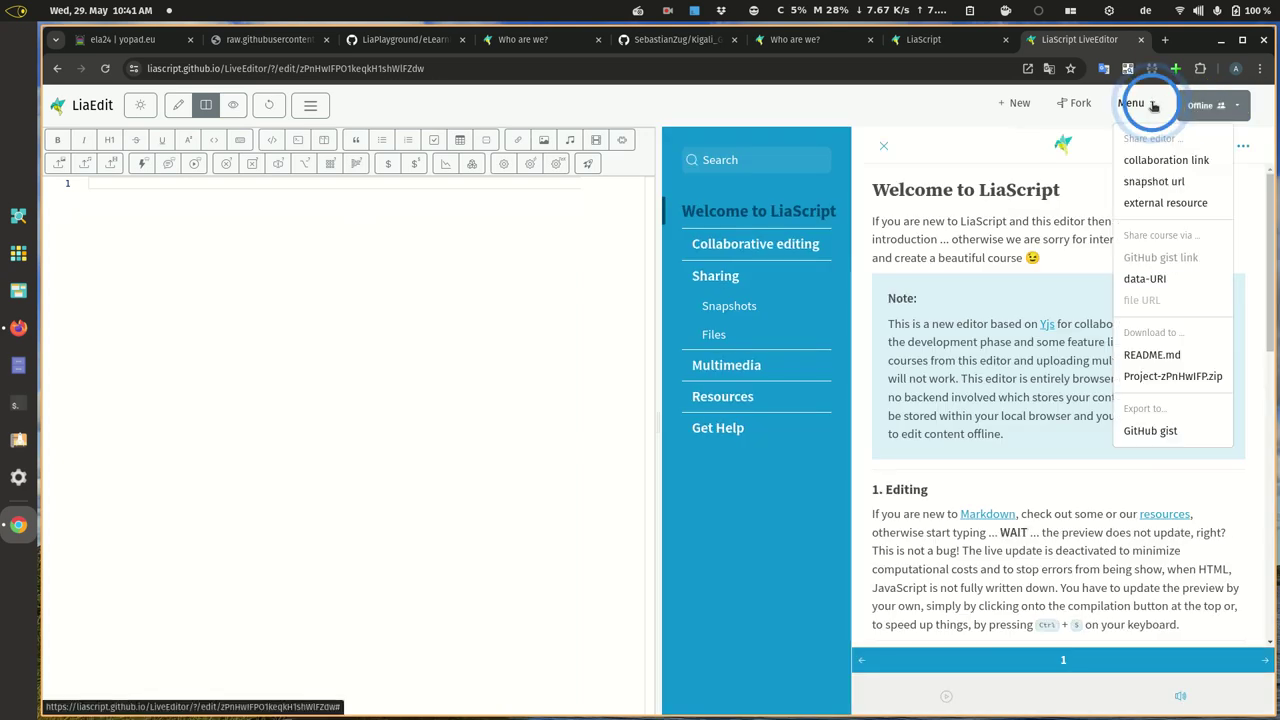
click(1165, 203)
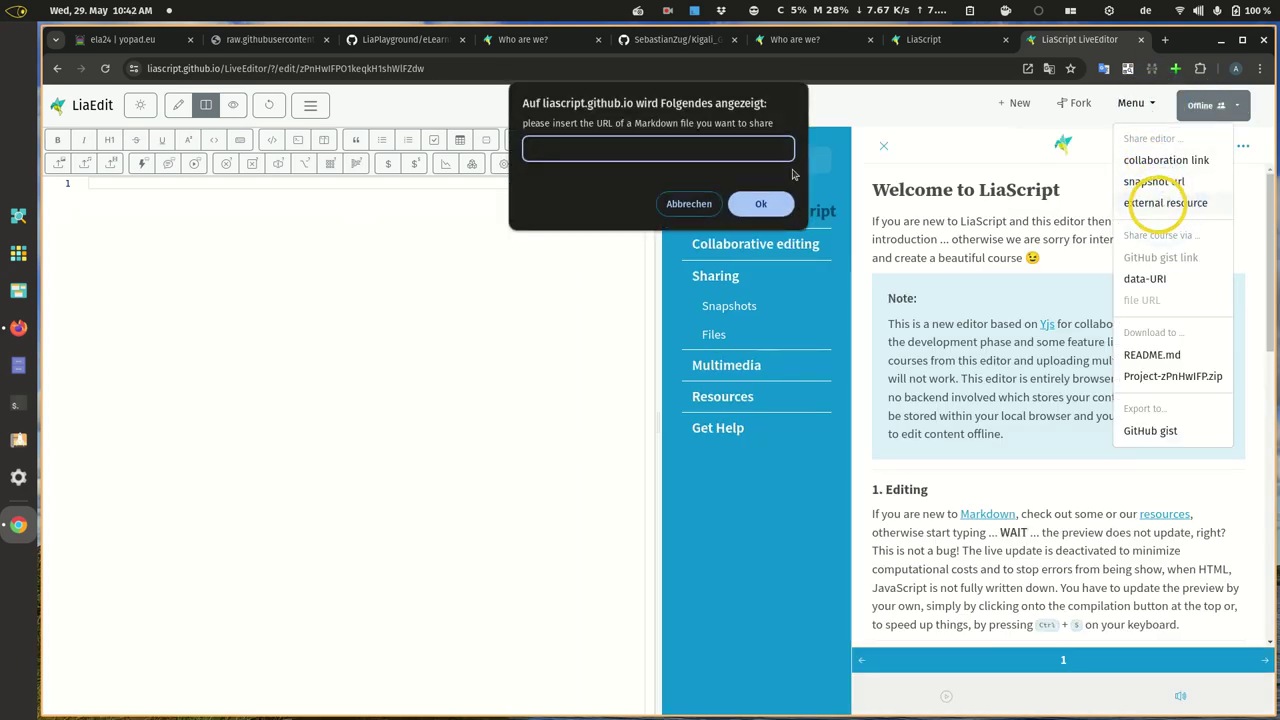
click(715, 150)
key(ctrl+v)
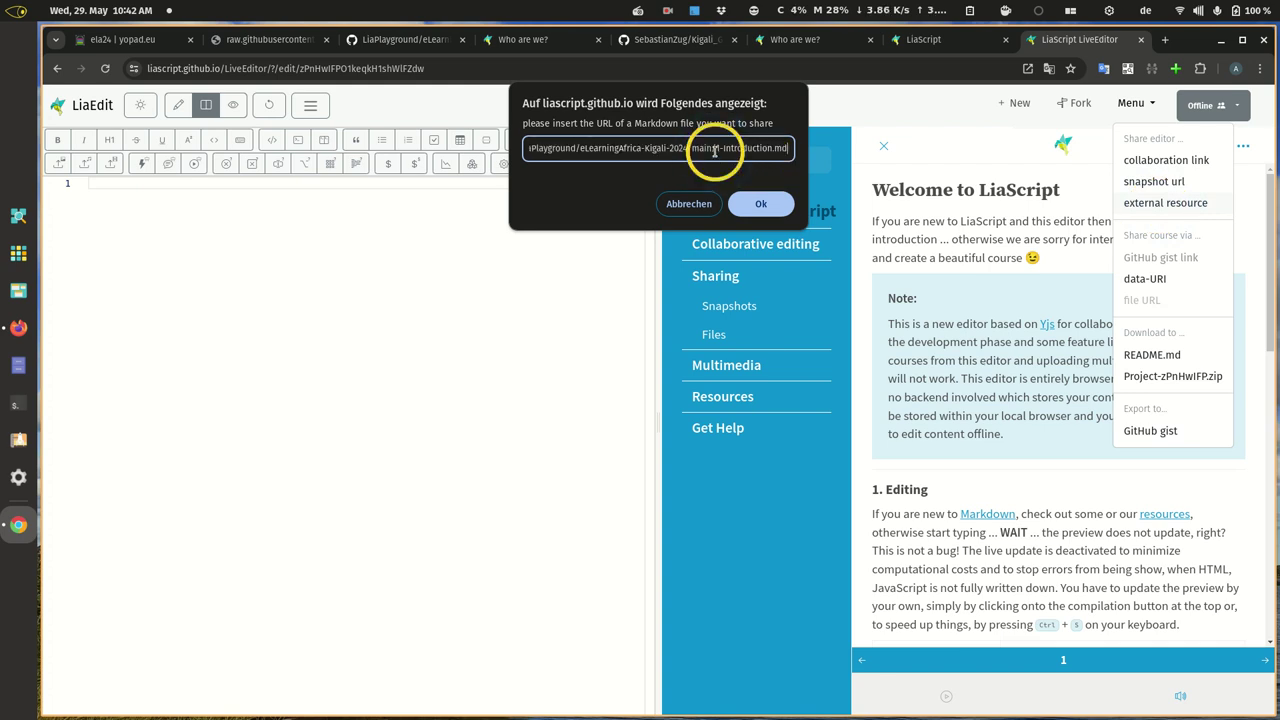
click(761, 203)
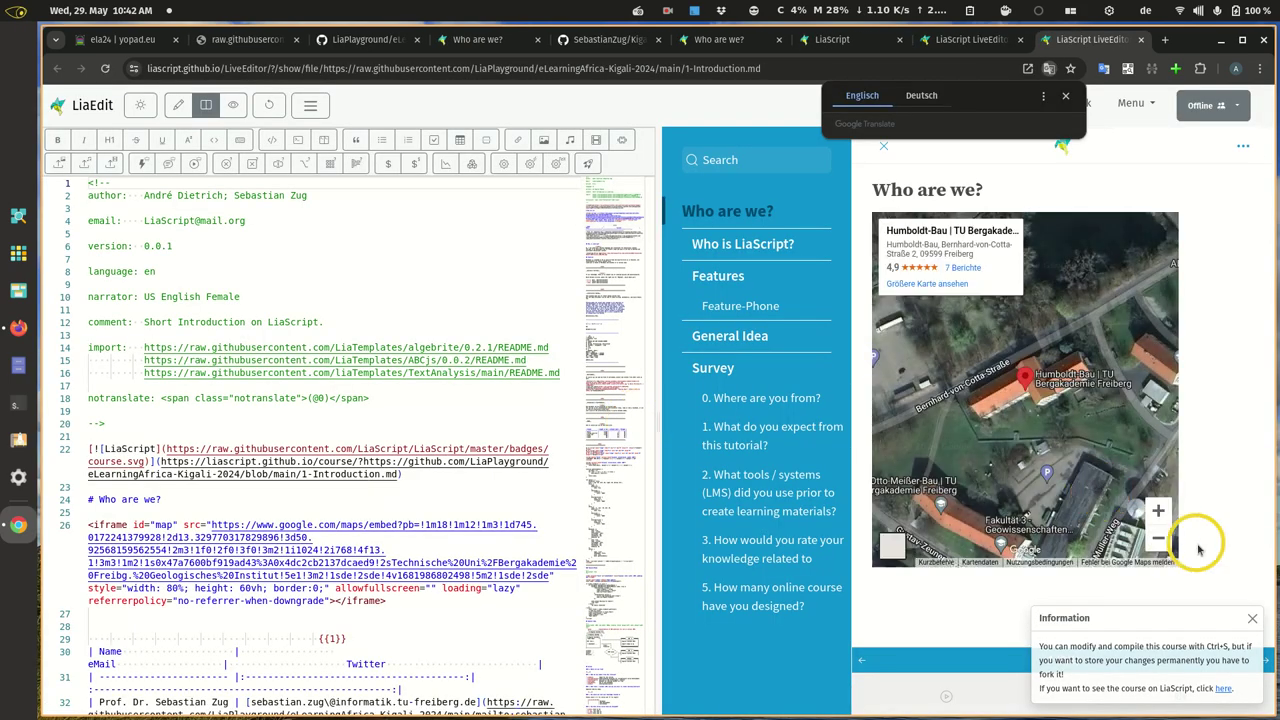
Preview the Features slide and insert blank lines under Features, Interactive Coding and Multimedia.
click(719, 277)
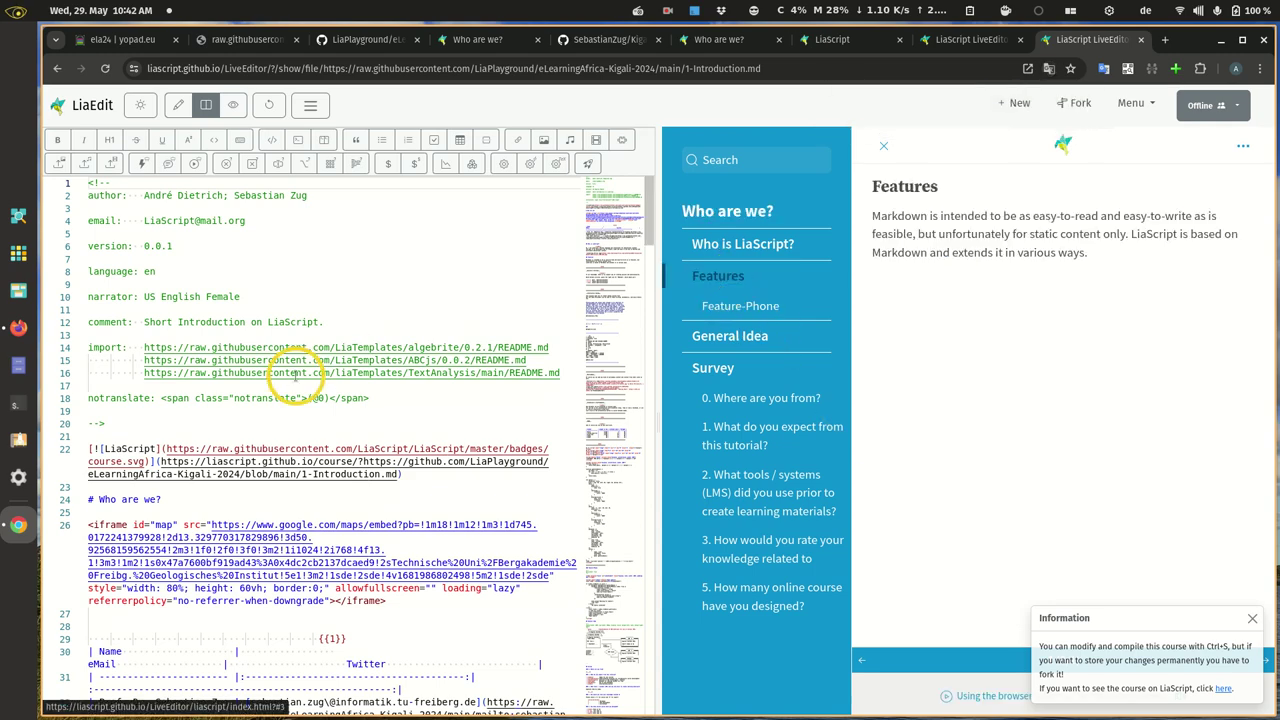
scroll(295, 375, down, 5)
scroll(295, 375, down, 5)
scroll(295, 375, down, 3)
scroll(295, 375, down, 3)
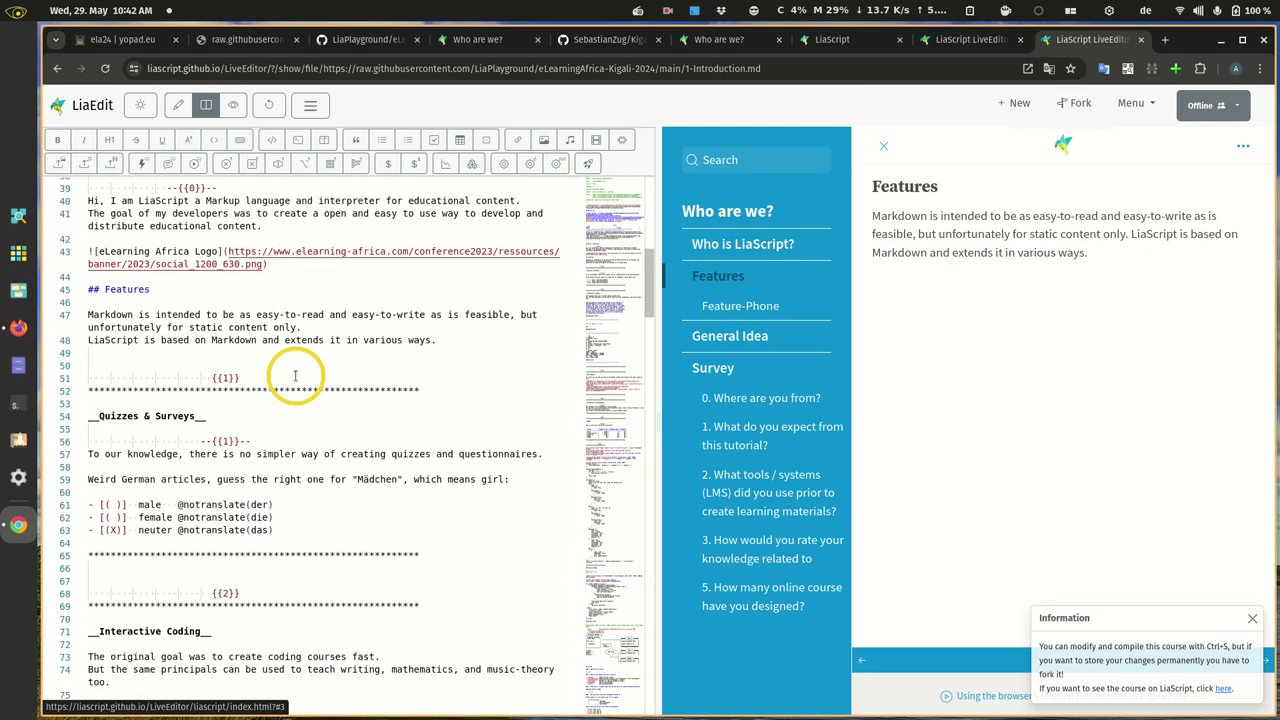
click(270, 302)
key(Return)
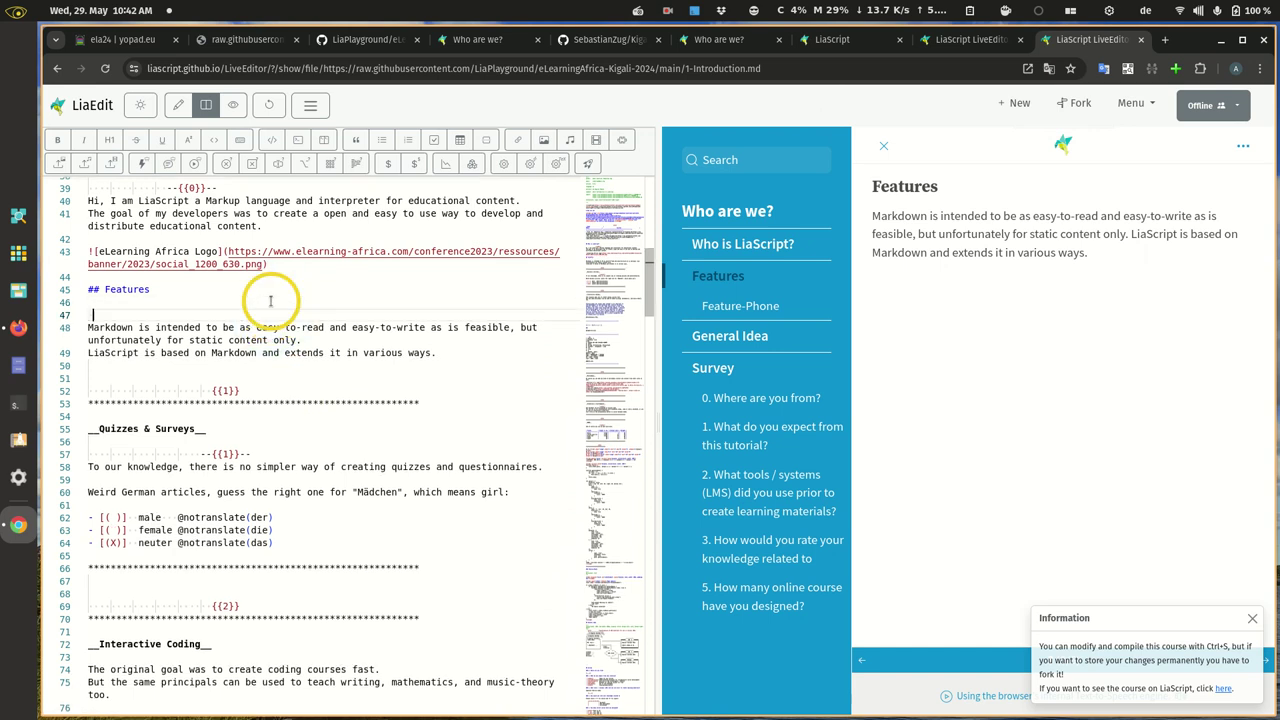
text(--)
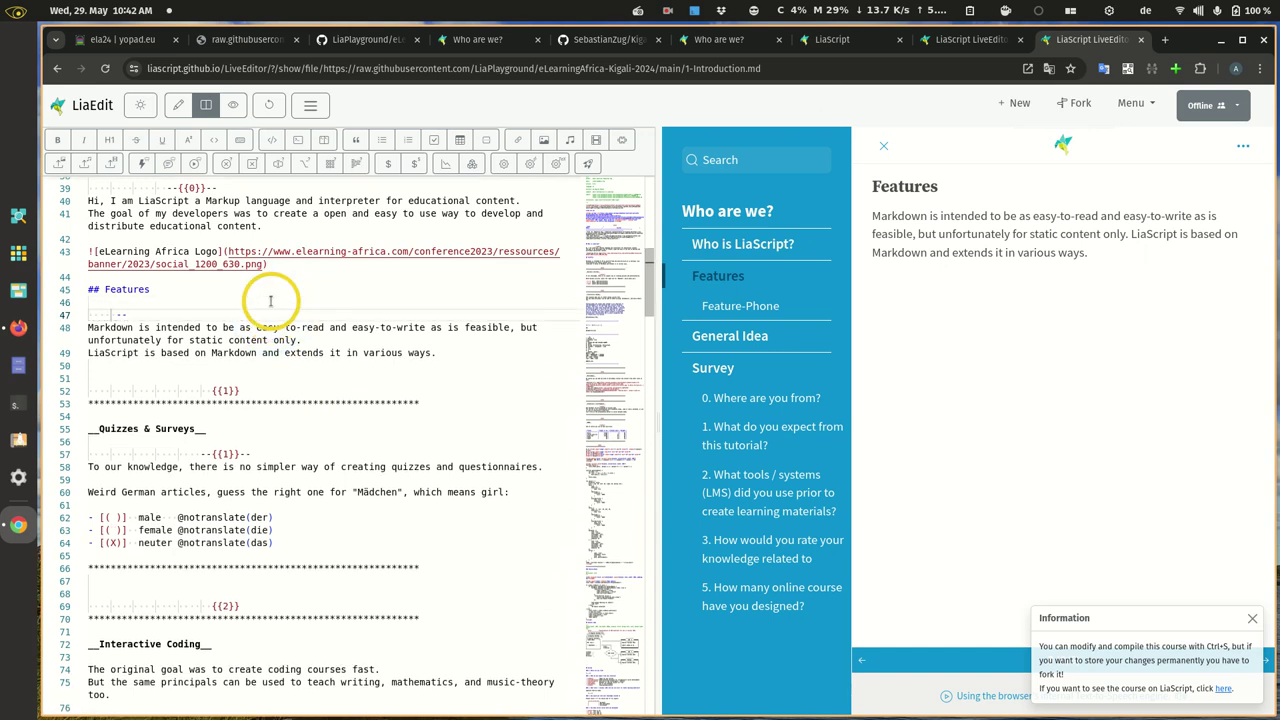
text({{0}}--)
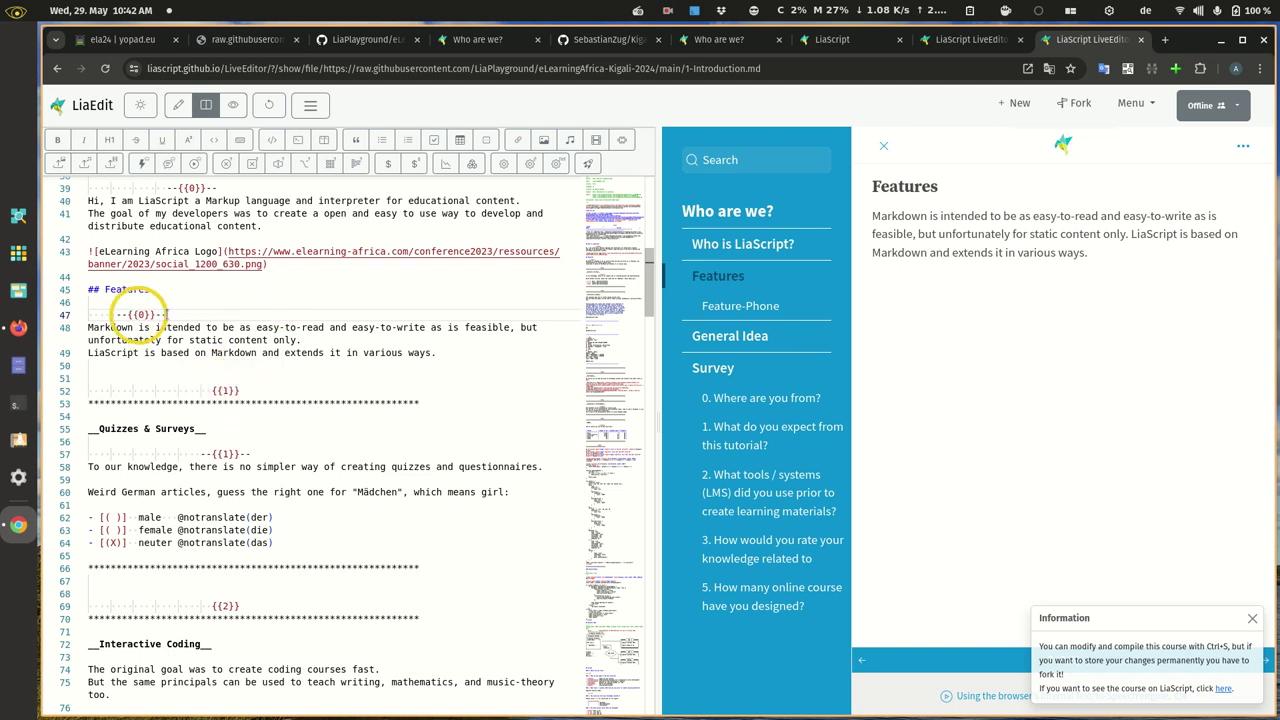
scroll(168, 305, down, 3)
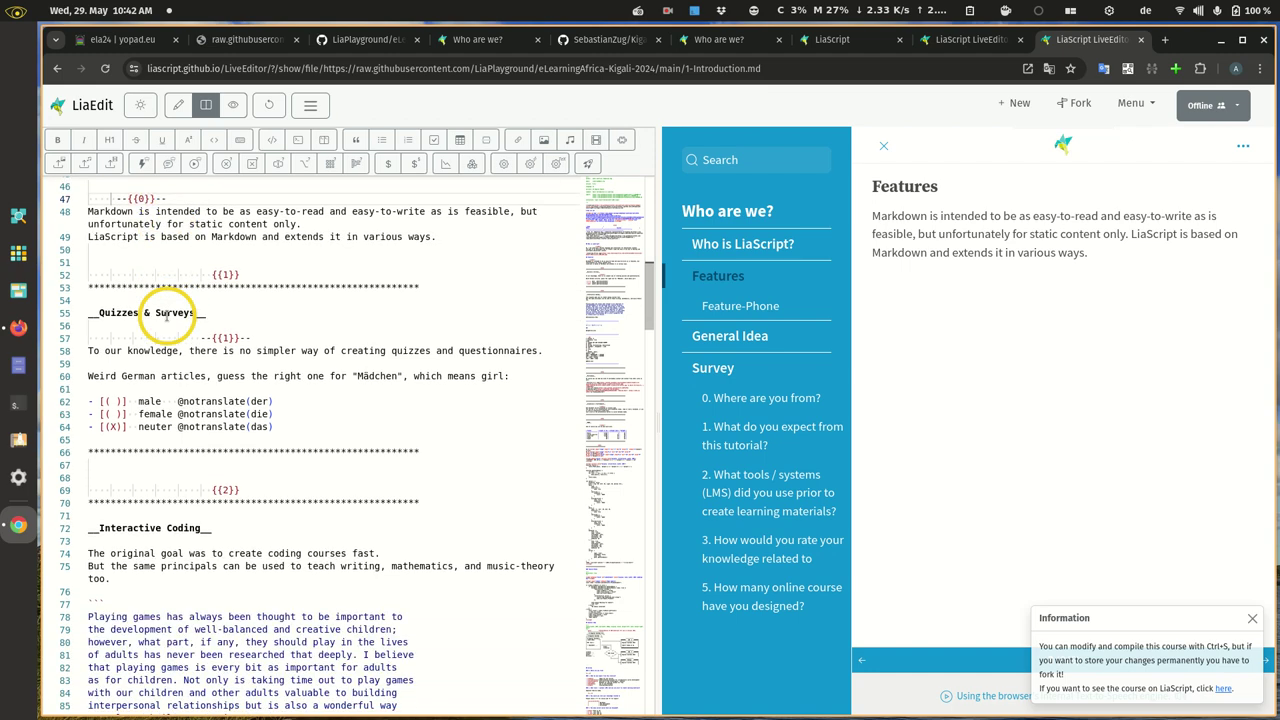
scroll(215, 358, down, 4)
click(229, 405)
key(Return)
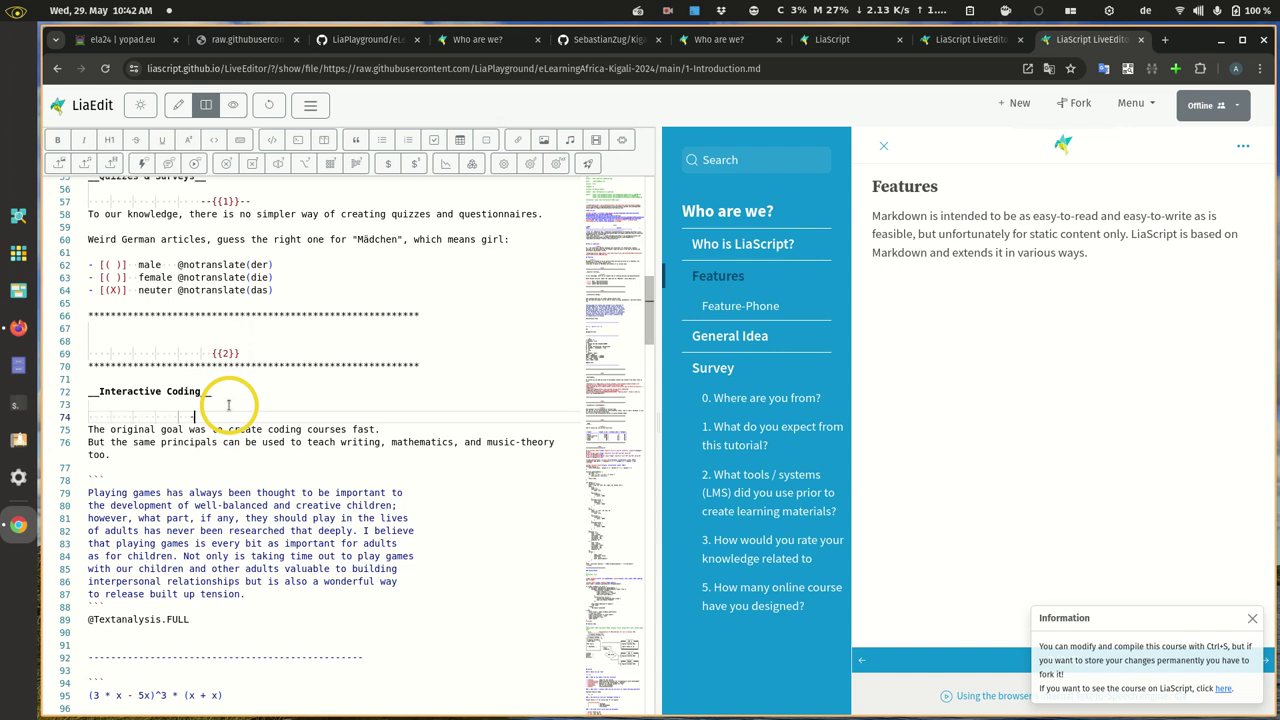
text({)
text(2}}--)
scroll(228, 405, down, 5)
scroll(228, 405, down, 5)
scroll(228, 405, down, 3)
scroll(228, 405, down, 3)
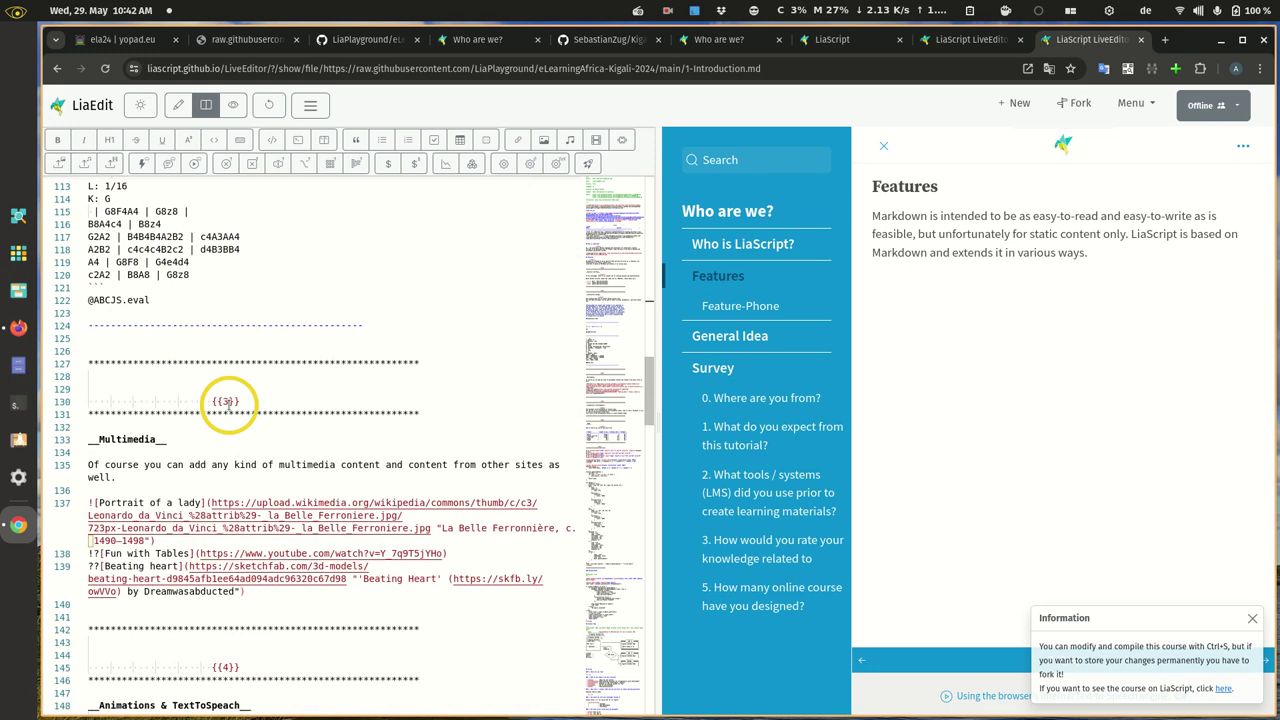
click(233, 464)
key(Home)
key(Return)
key(Up)
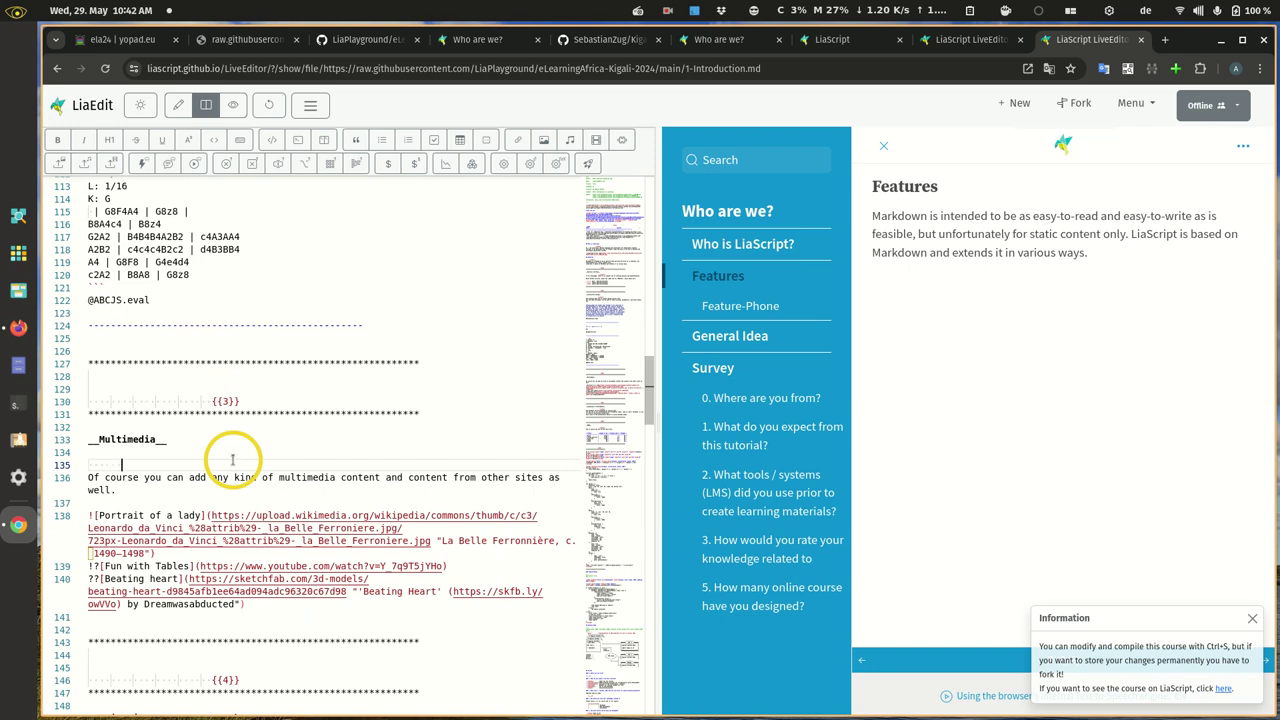
text({{)
text(3}}--)
scroll(232, 460, down, 3)
scroll(232, 460, down, 3)
scroll(232, 460, down, 3)
scroll(232, 460, down, 3)
scroll(232, 460, down, 3)
scroll(232, 460, up, 6)
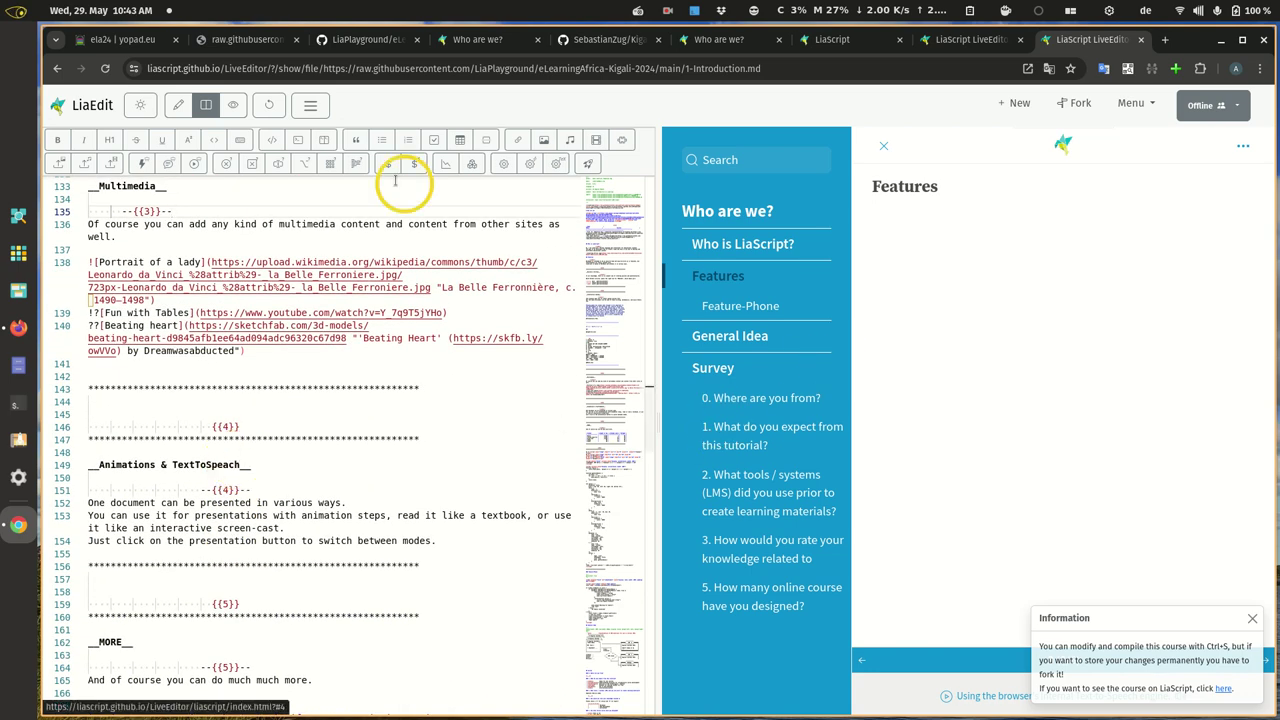
Switch to preview-only view, dismiss the notice, and step Features through Quizzes and Interactive Coding.
click(236, 105)
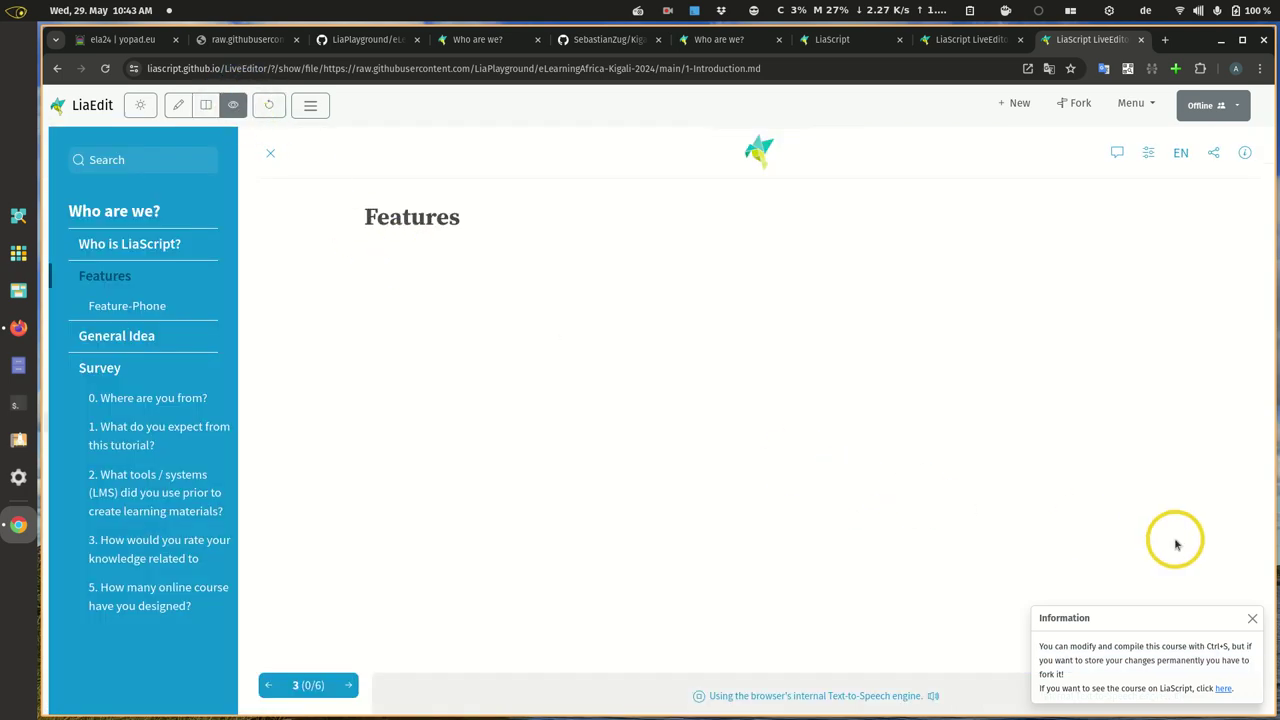
click(1252, 618)
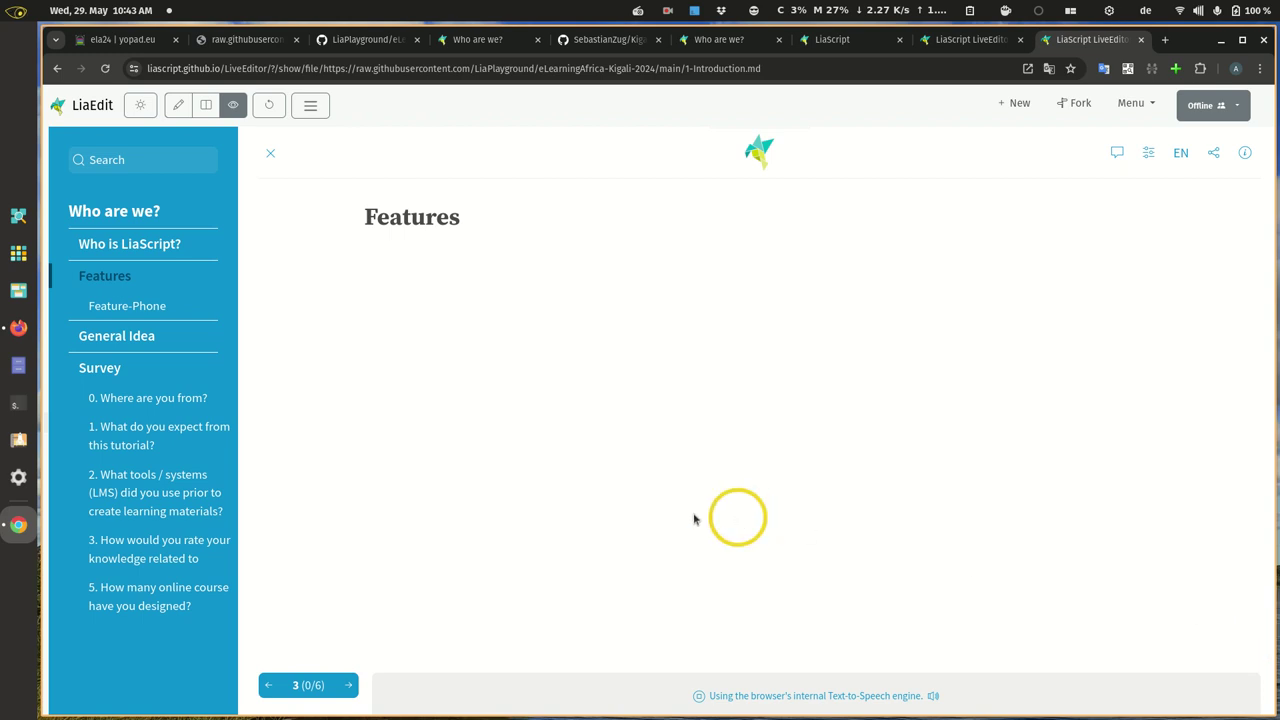
click(698, 696)
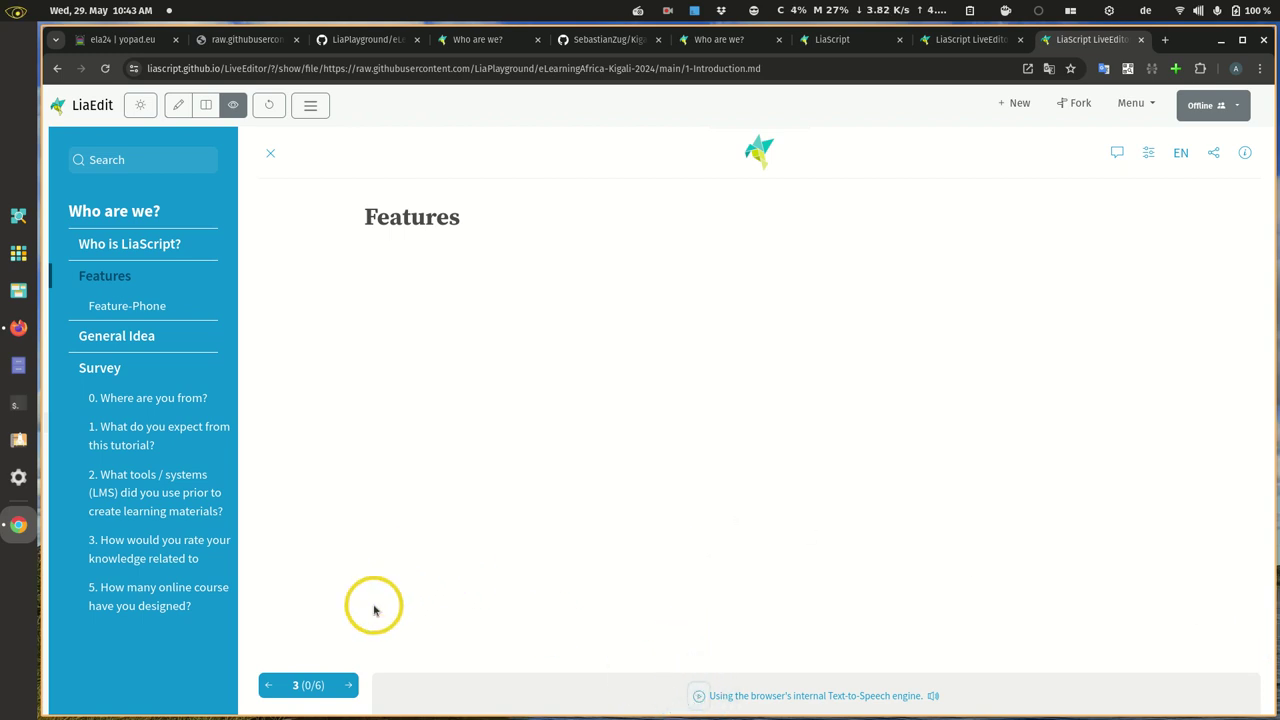
click(349, 685)
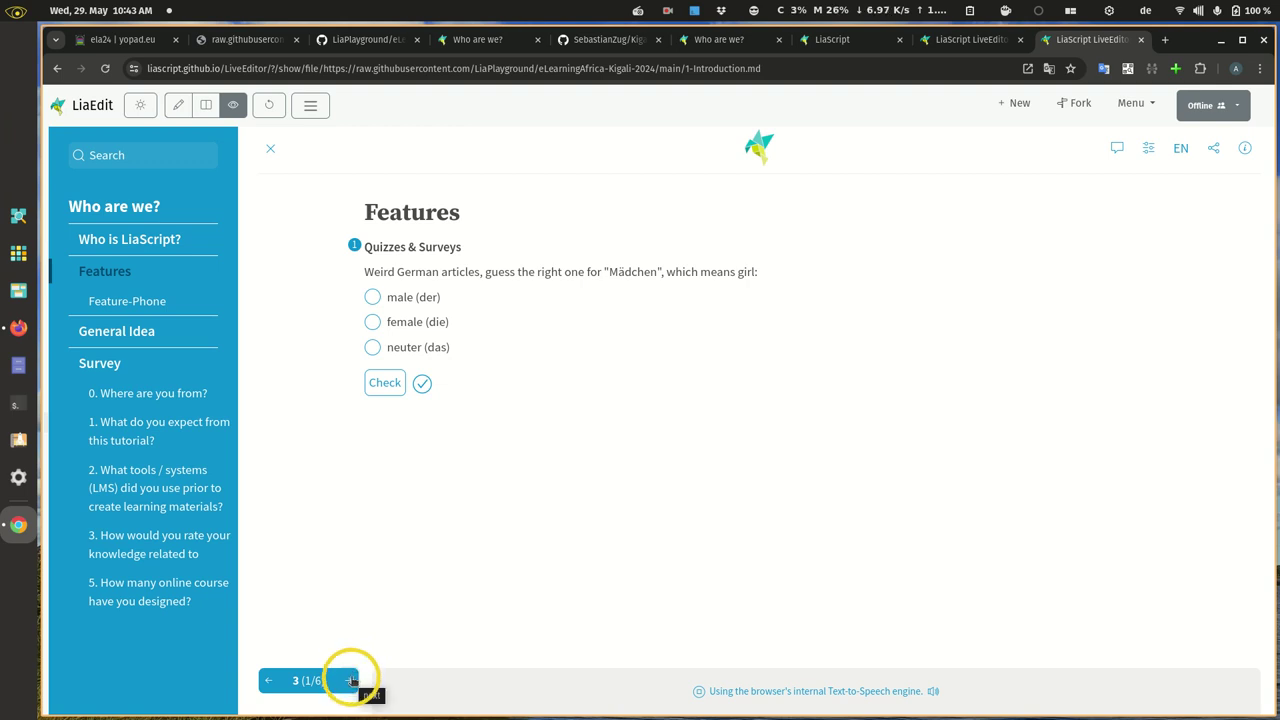
click(352, 680)
scroll(460, 640, down, 3)
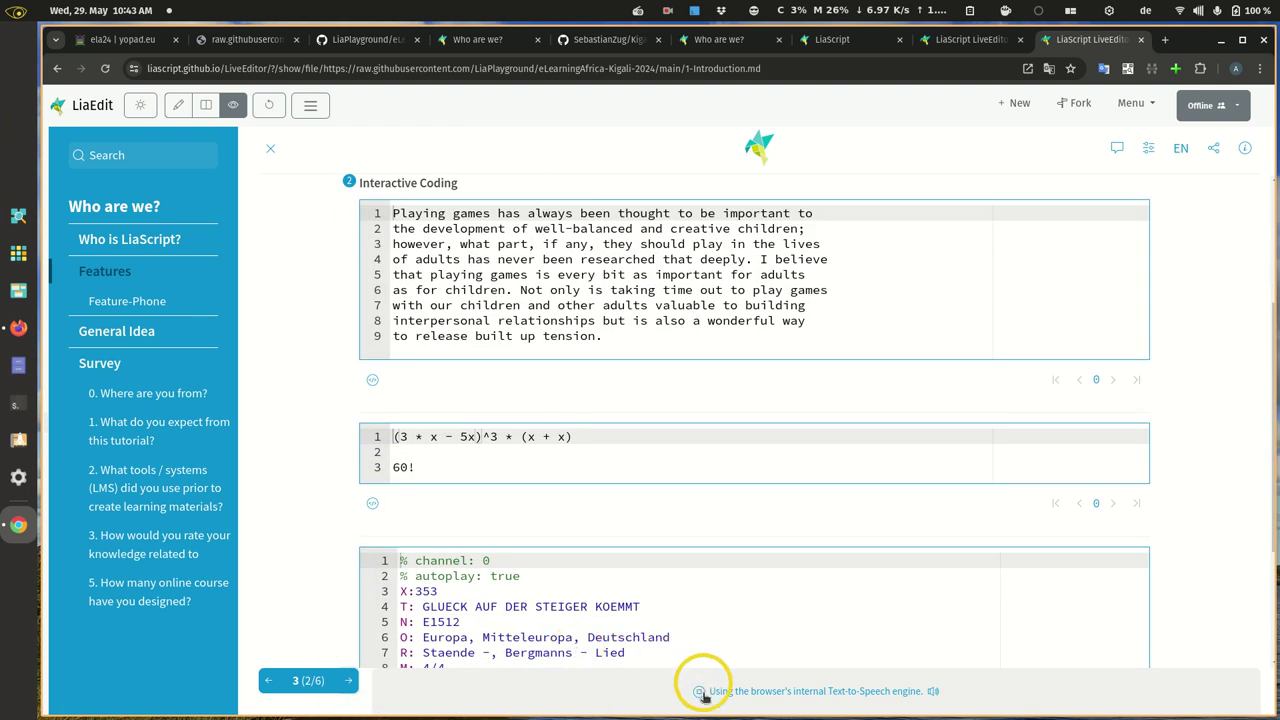
click(701, 692)
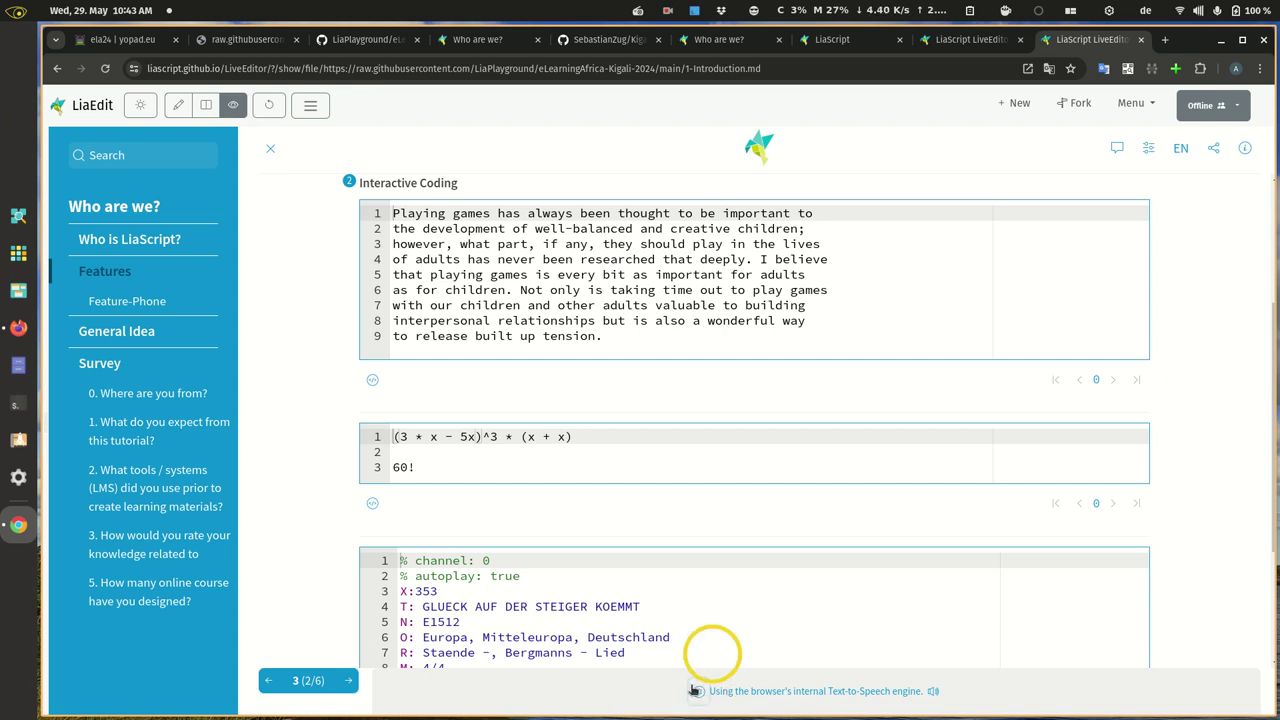
Restore split view and compare with the Features slide in the published 'Who are we?' course.
click(698, 691)
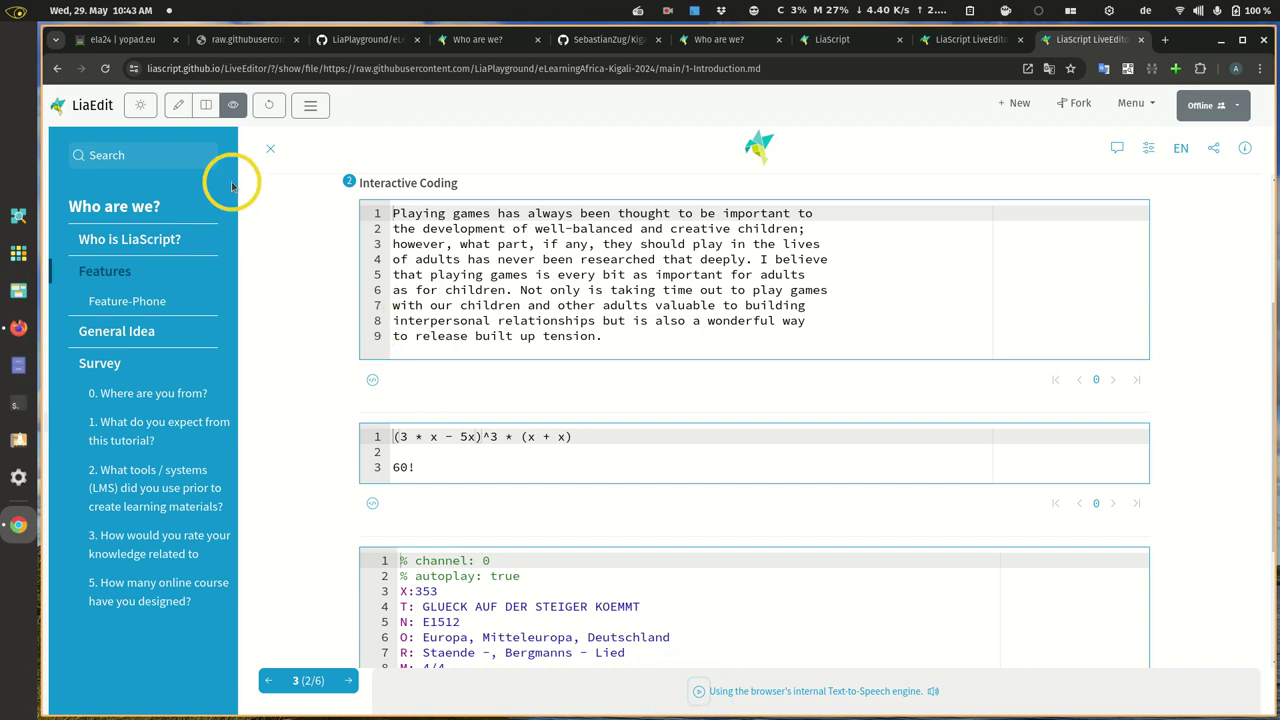
click(208, 107)
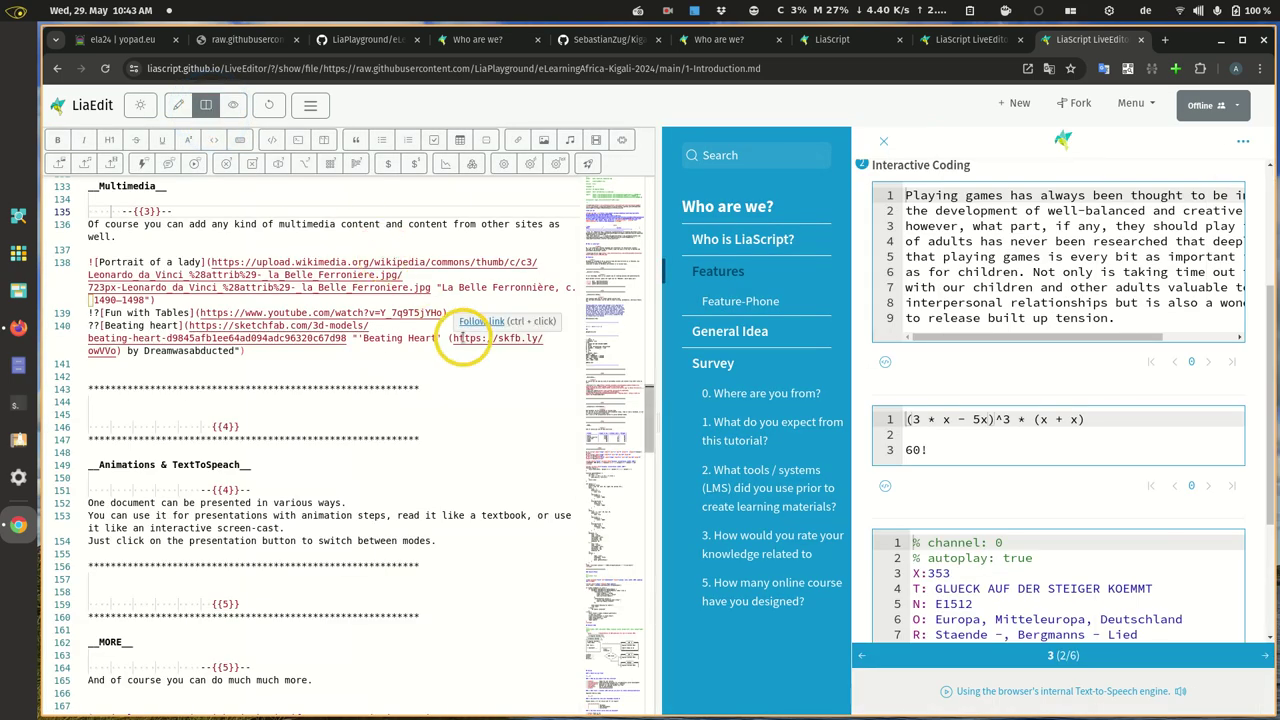
click(965, 39)
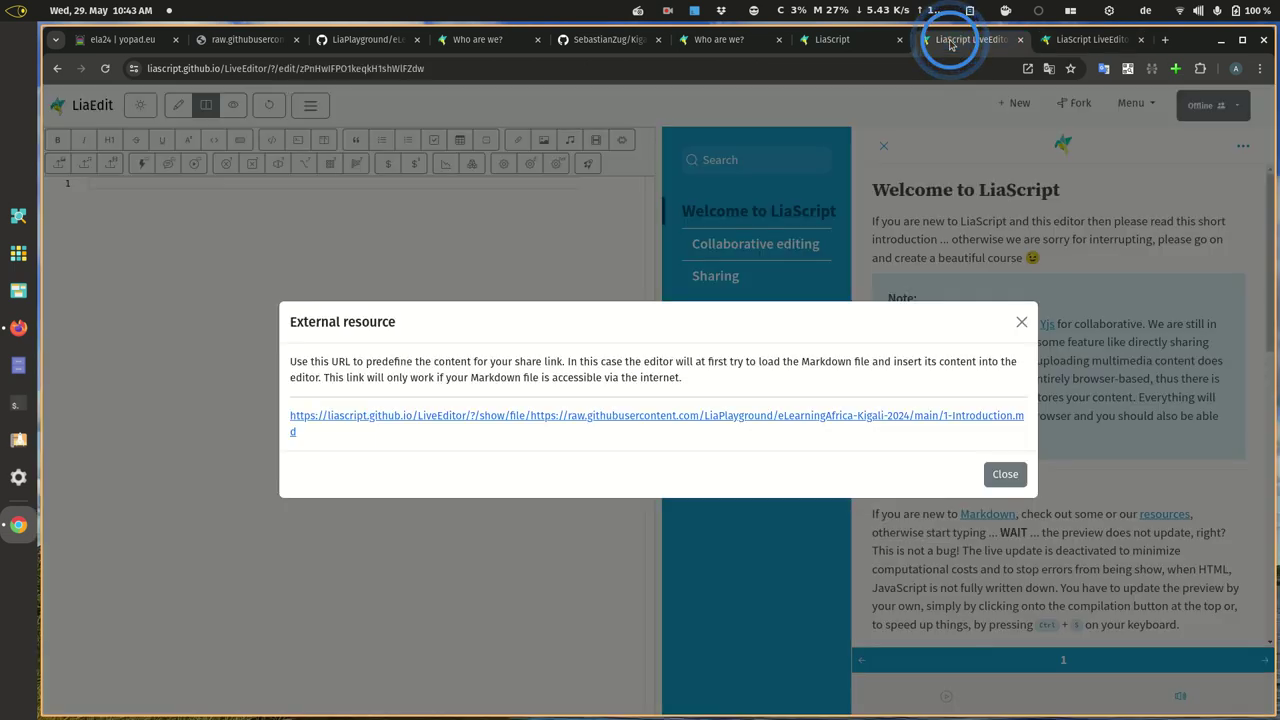
click(852, 39)
click(722, 39)
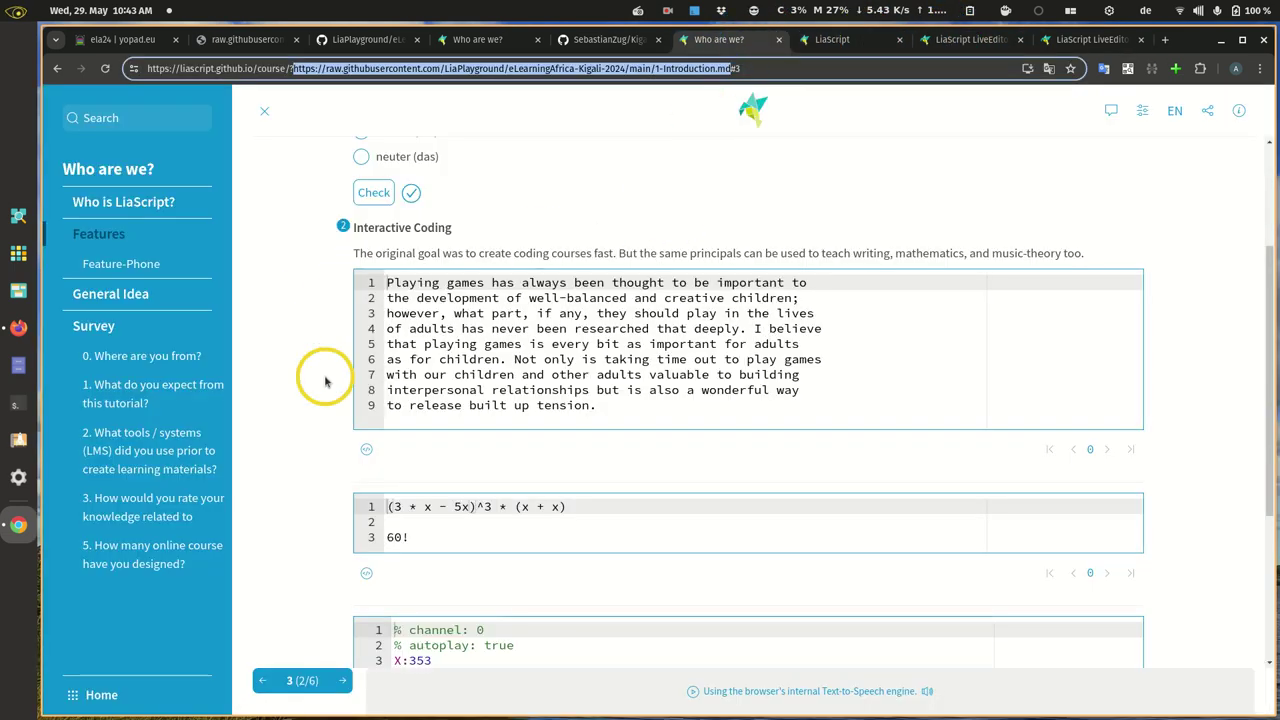
scroll(325, 380, down, 3)
scroll(325, 380, down, 3)
scroll(325, 380, up, 6)
scroll(325, 380, up, 1)
scroll(325, 380, up, 4)
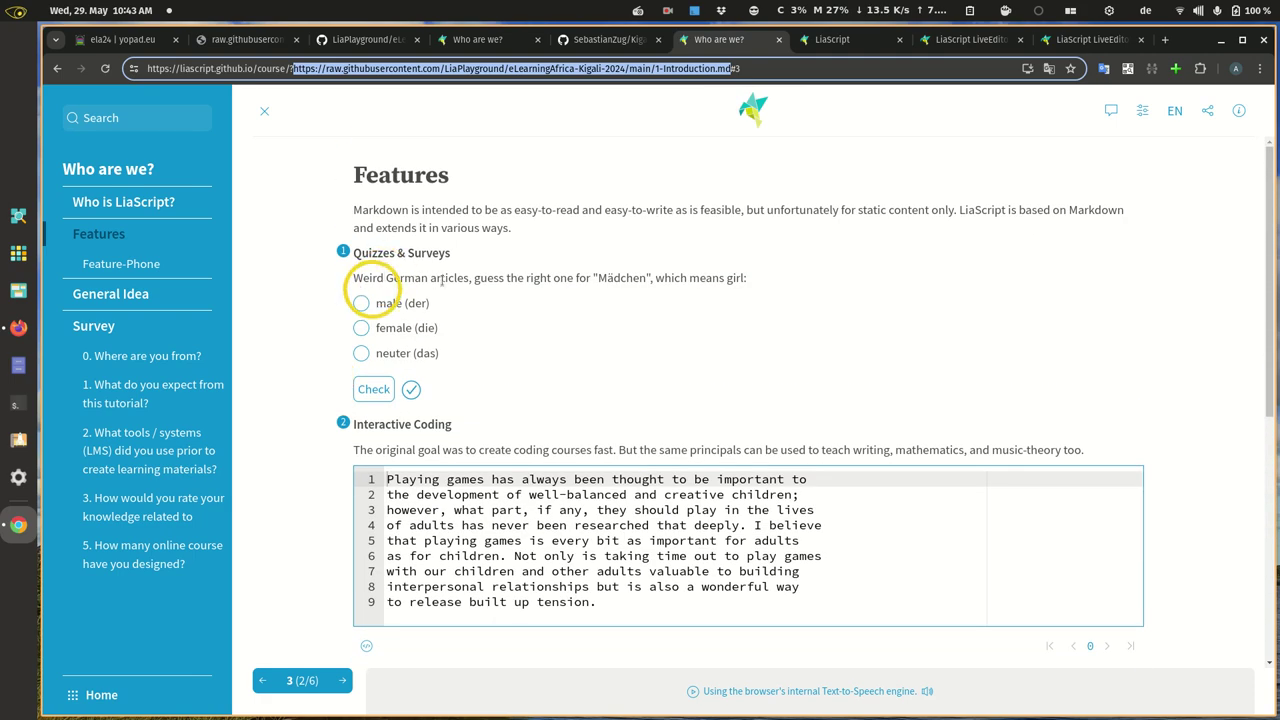
click(1080, 39)
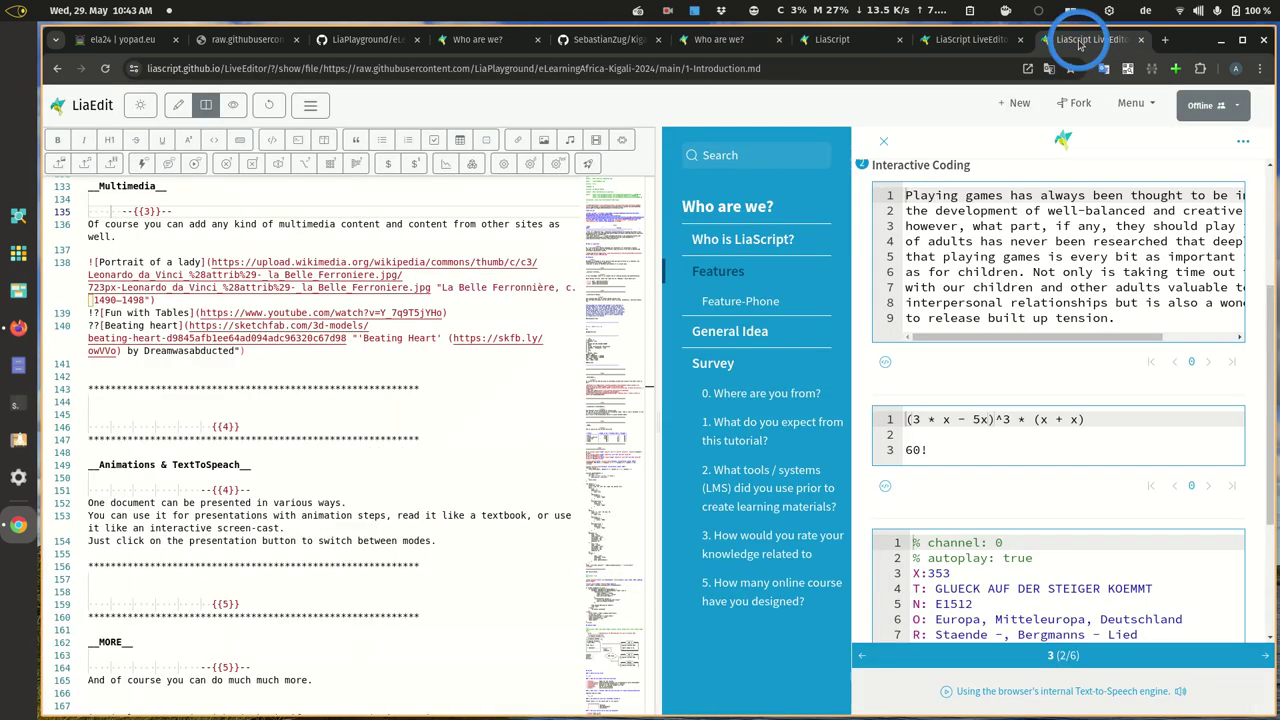
scroll(908, 382, up, 5)
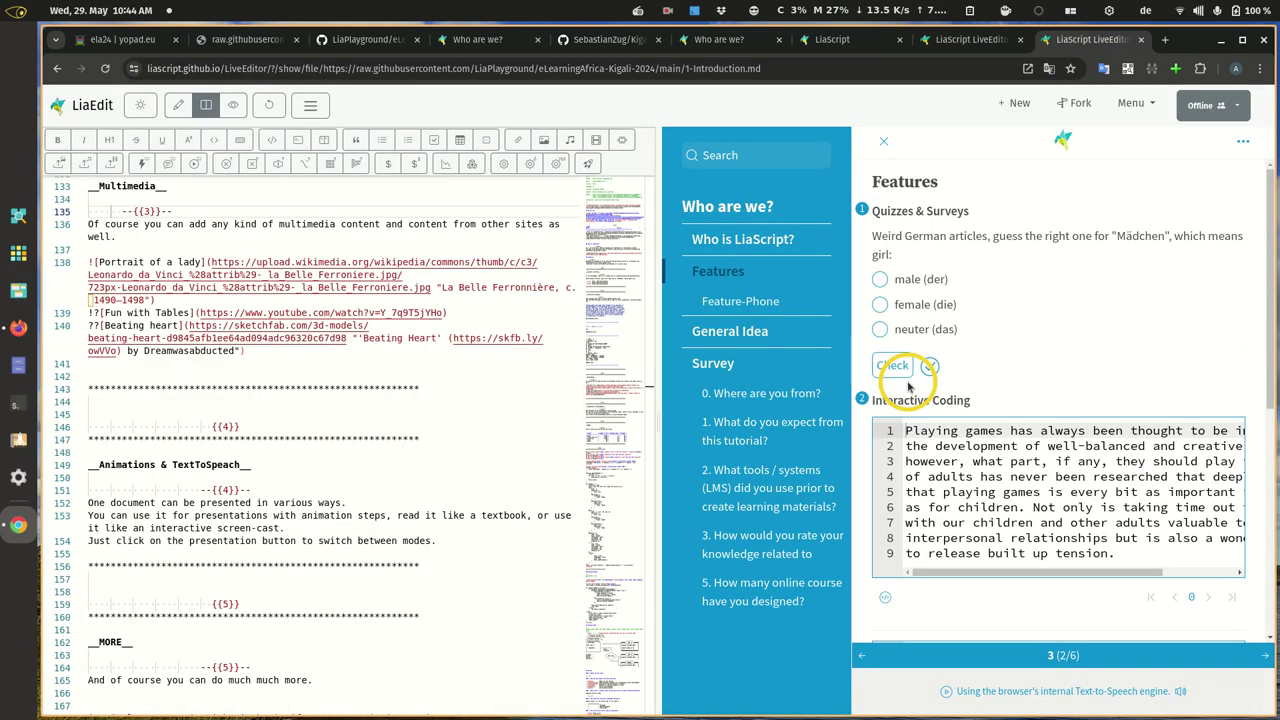
Jump to the German-article quiz source, select its three answer lines, zoom in, and close the TOC.
double_click(947, 236)
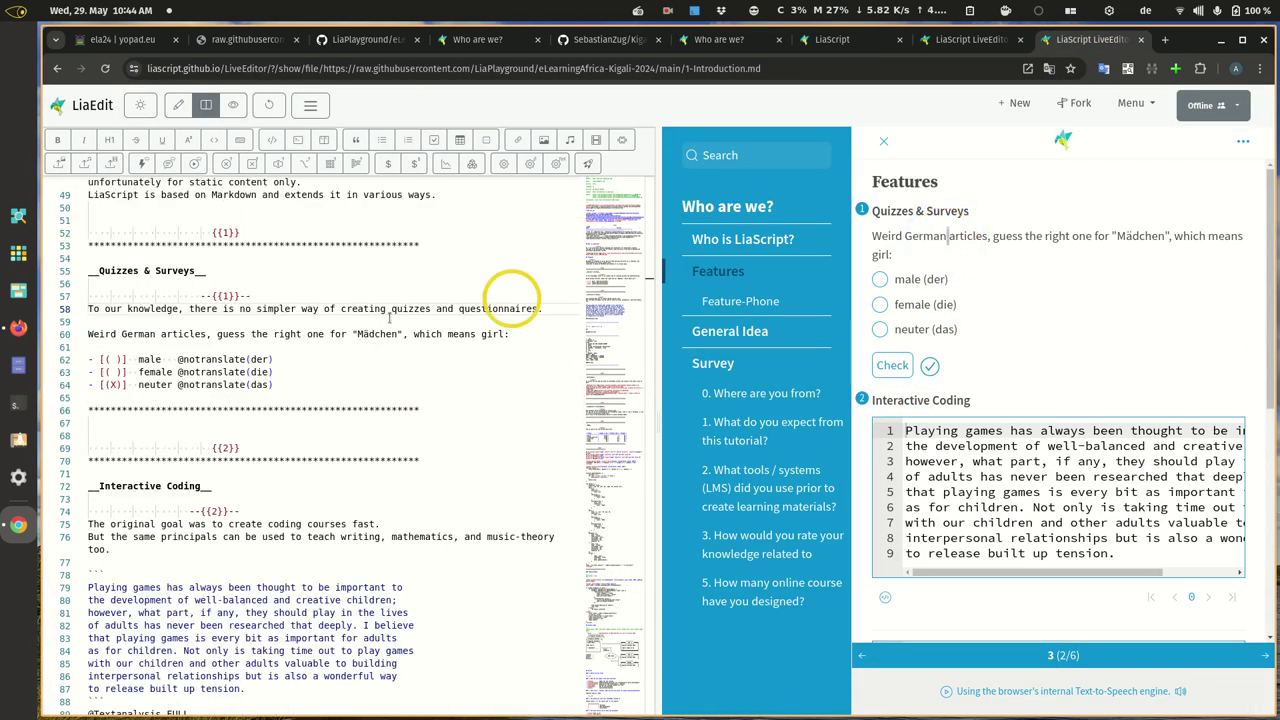
drag(88, 359, 288, 381)
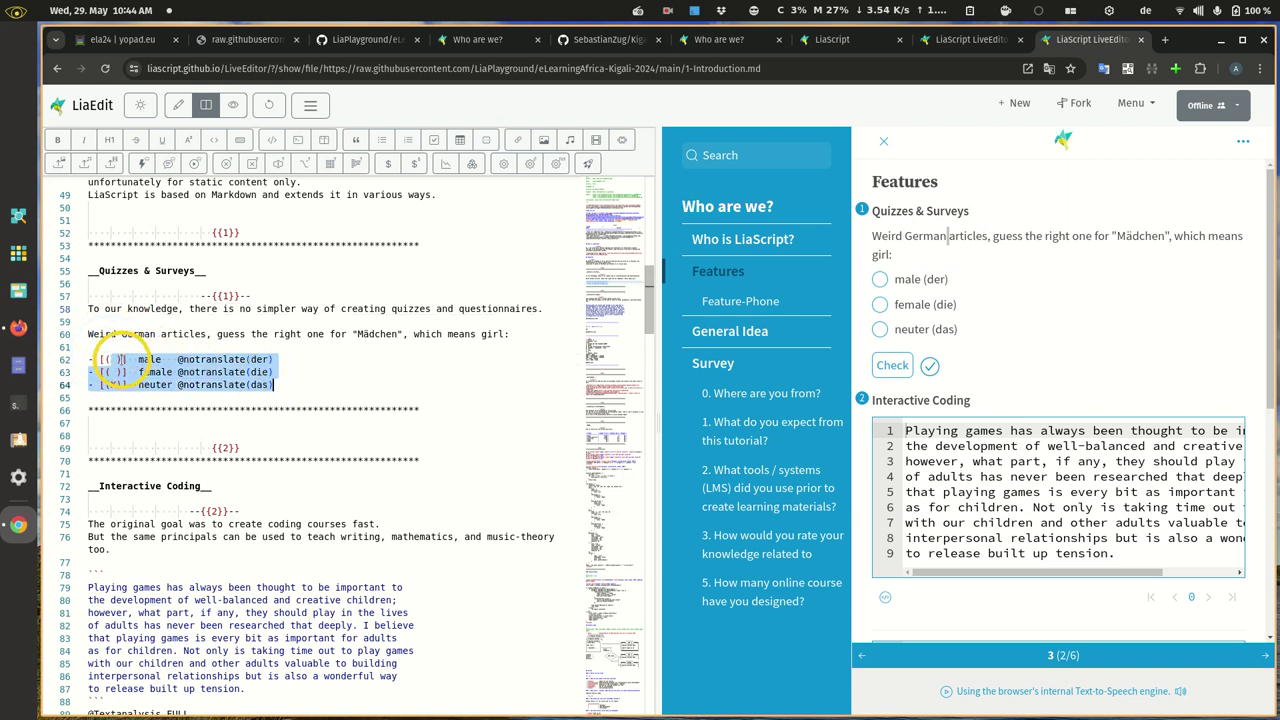
key(ctrl+plus)
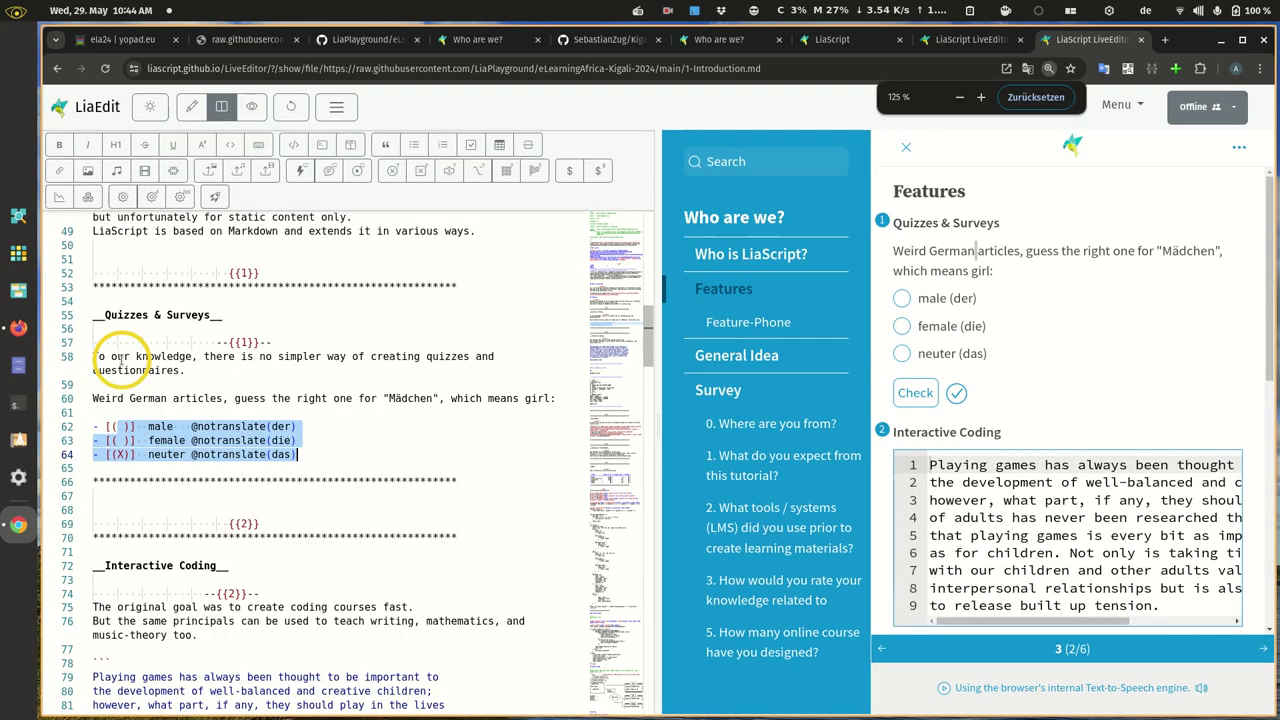
key(ctrl+plus)
scroll(392, 402, down, 1)
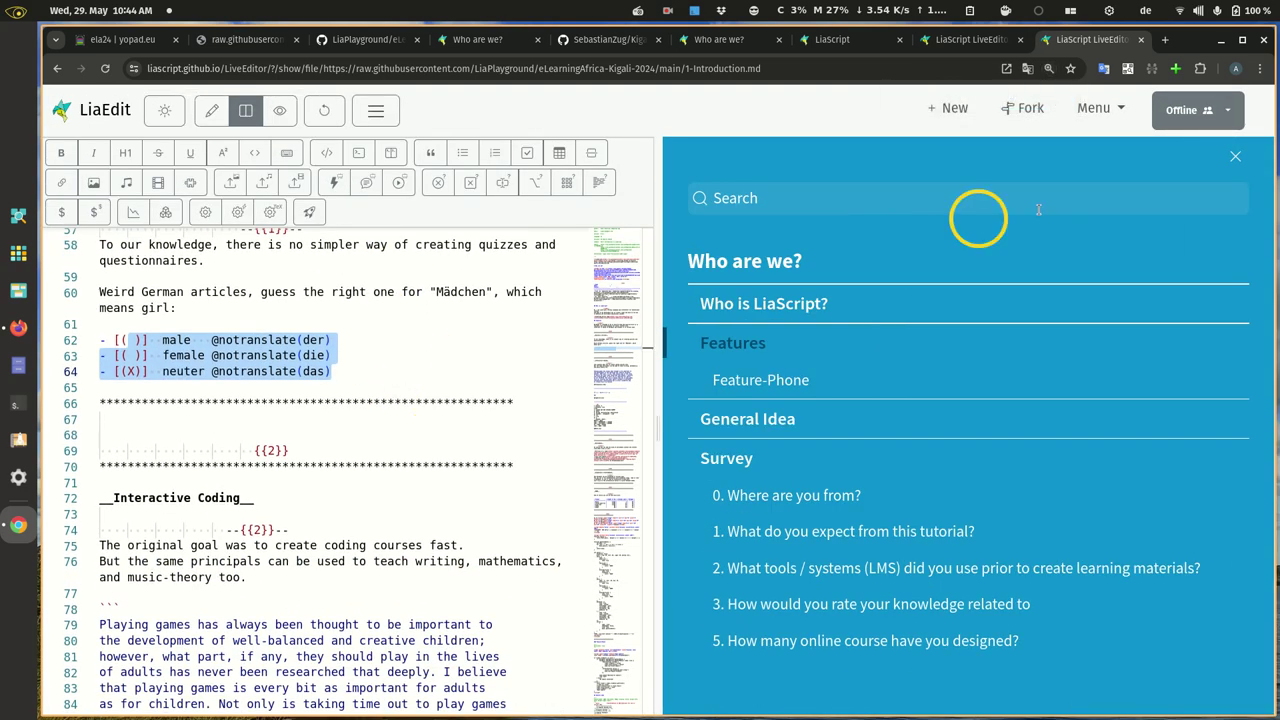
click(1235, 156)
click(1008, 312)
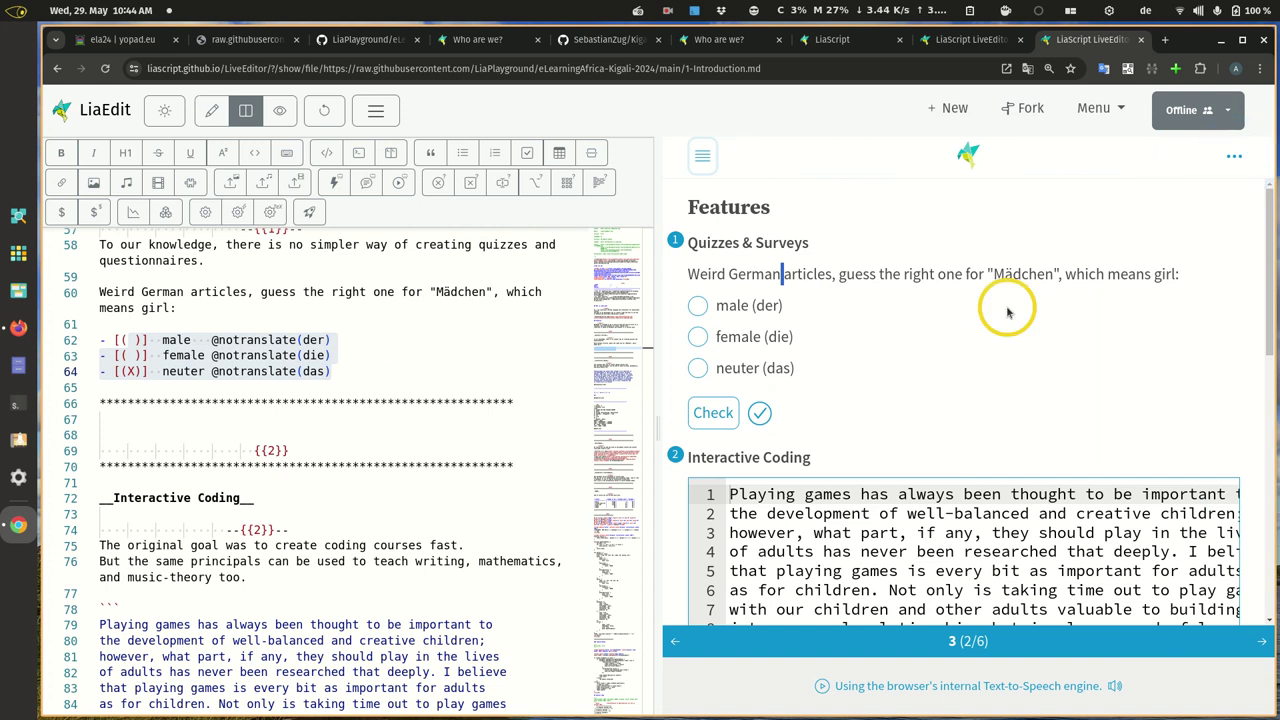
Add a new answer line below the German-article quiz answers, then advance Features to step 2/6.
click(330, 371)
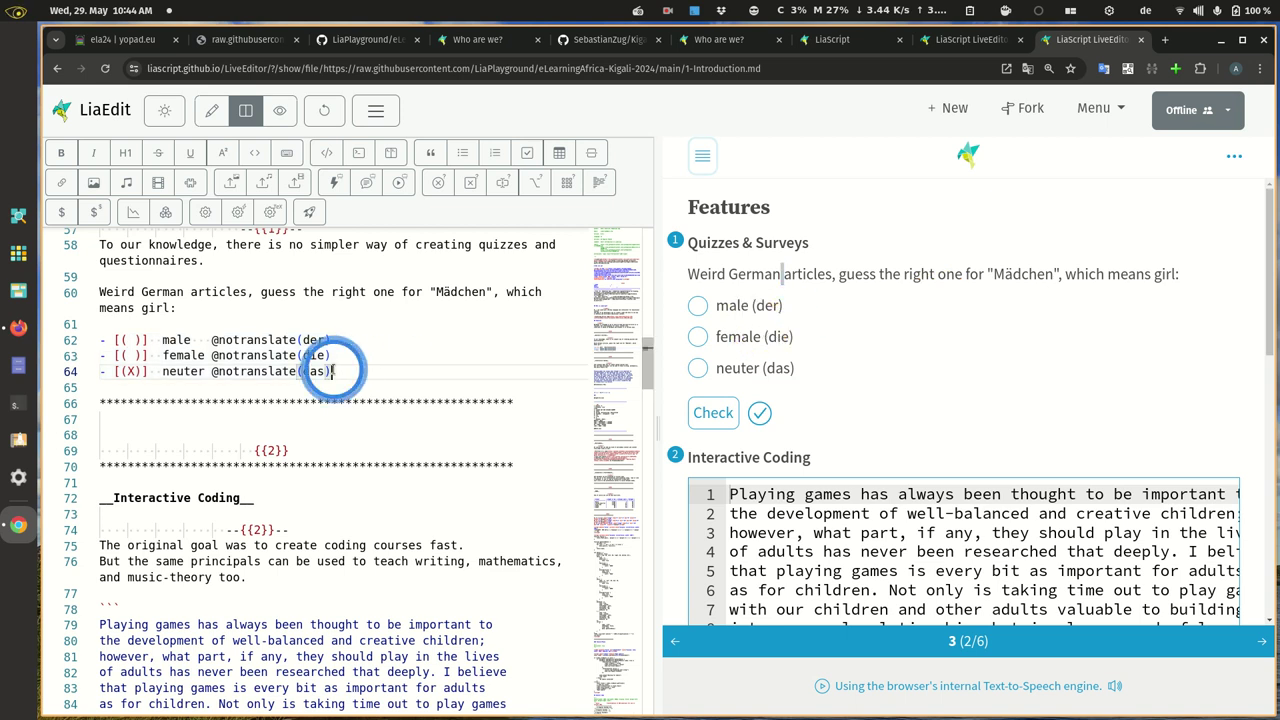
key(Return)
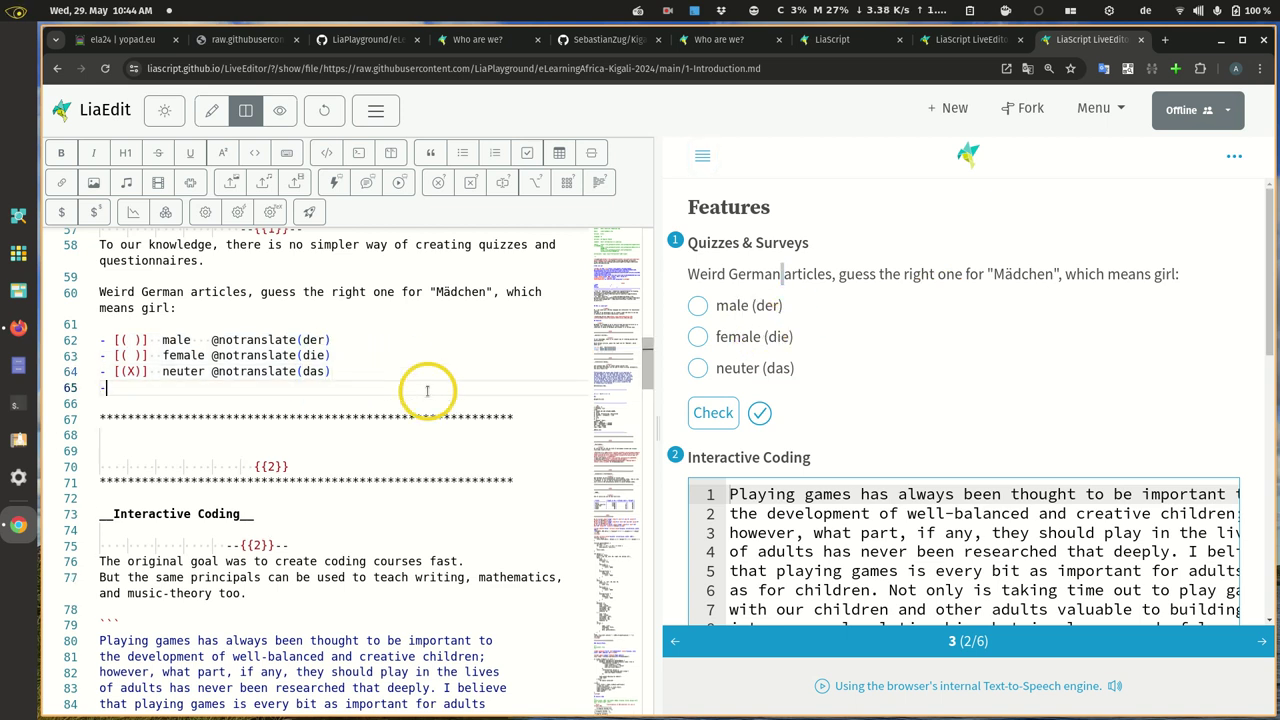
text([)
text(()
key(Left)
key(Left)
key(Left)
key(End)
text(some)
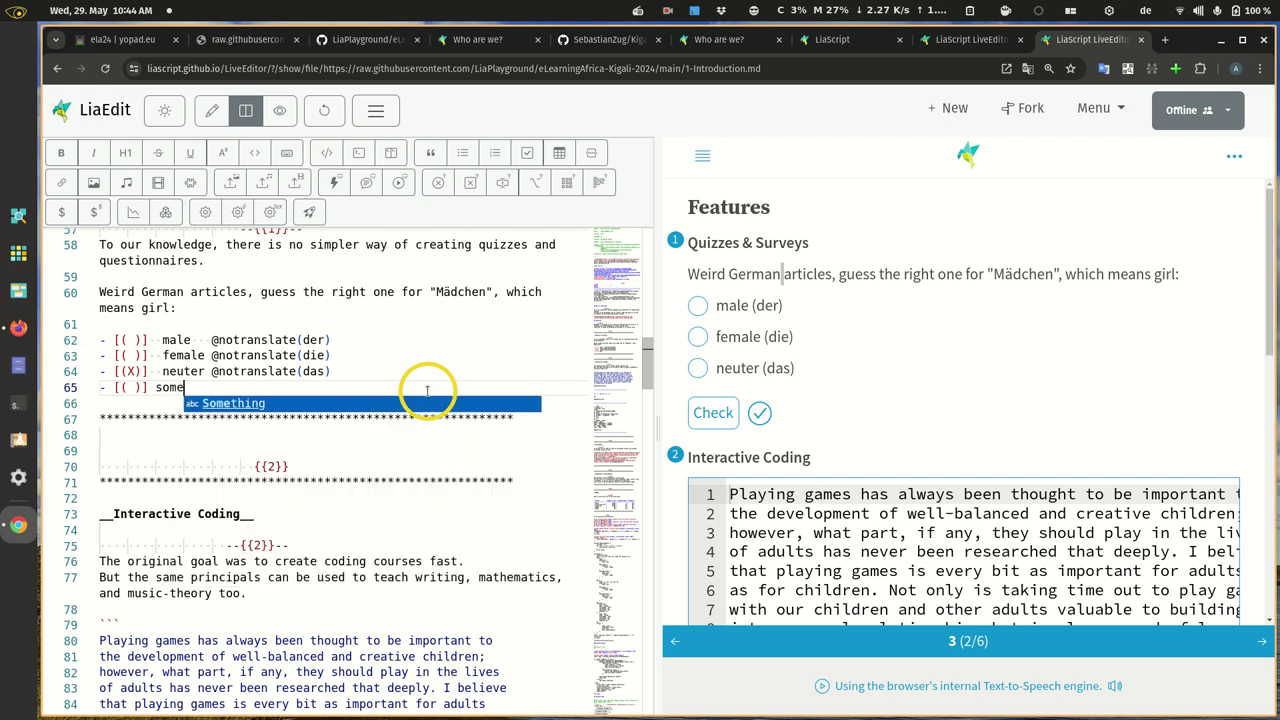
text(thing else)
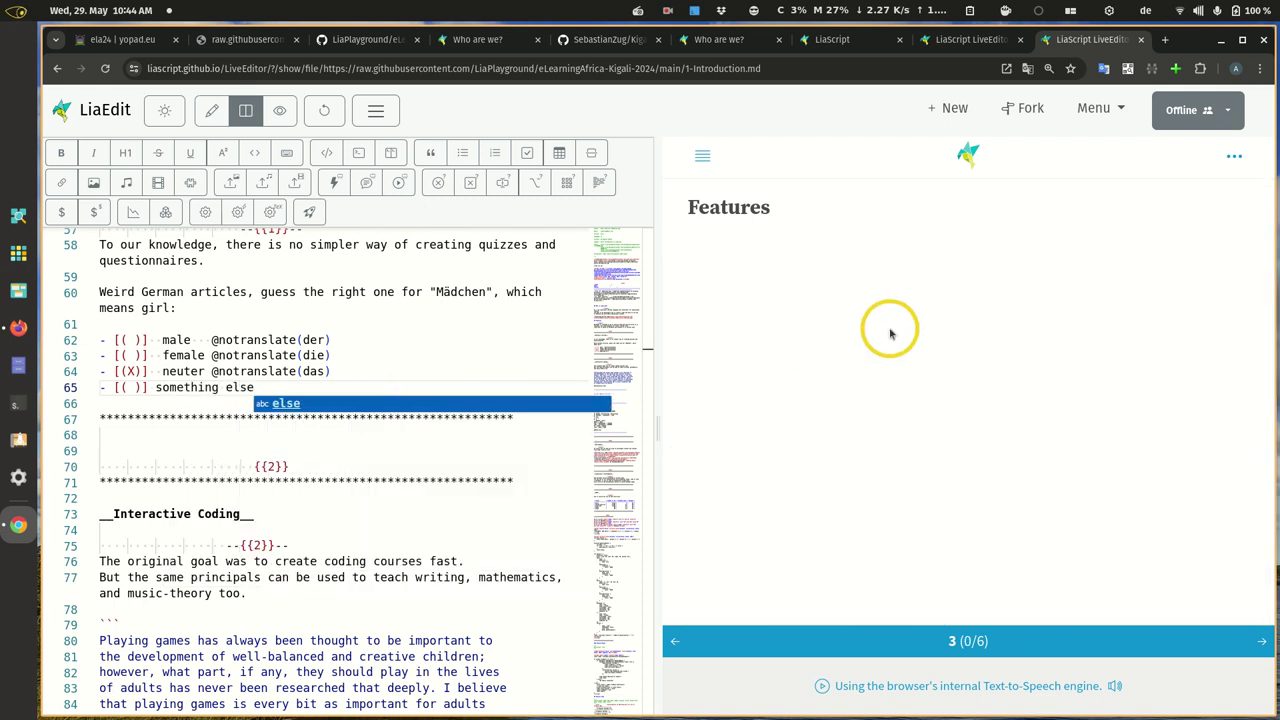
key(Down)
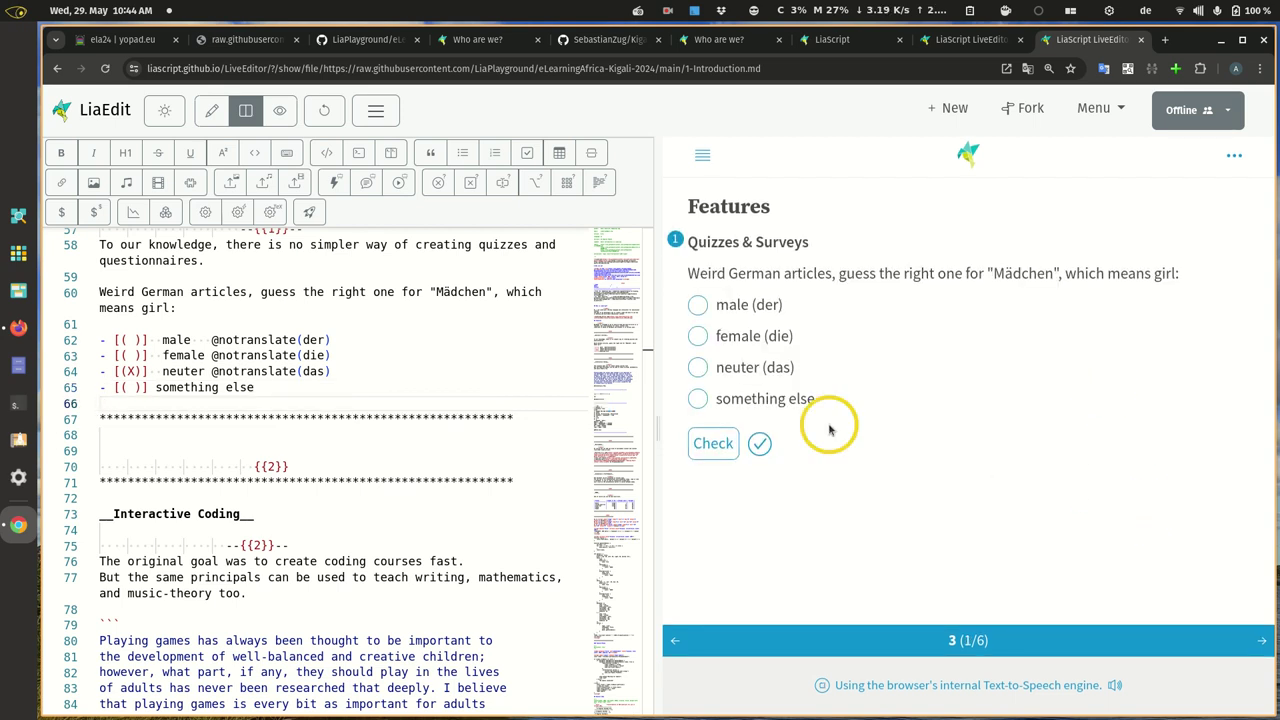
key(Right)
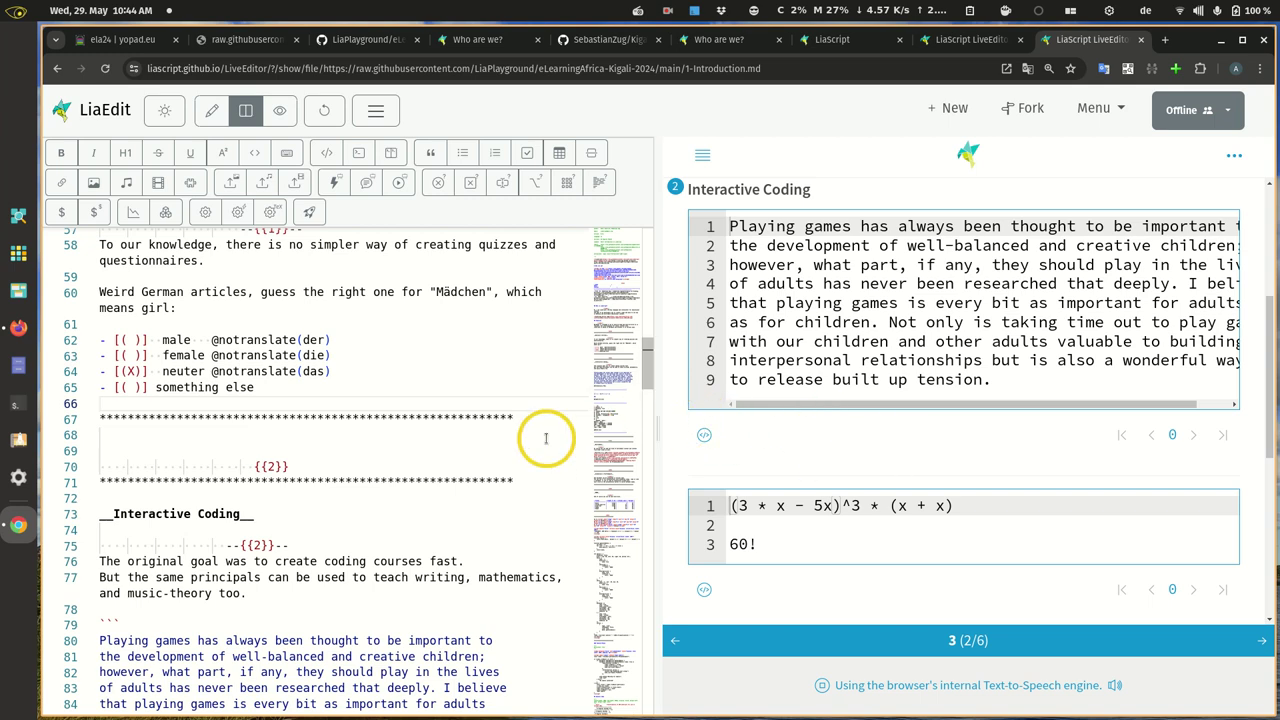
scroll(546, 438, down, 2)
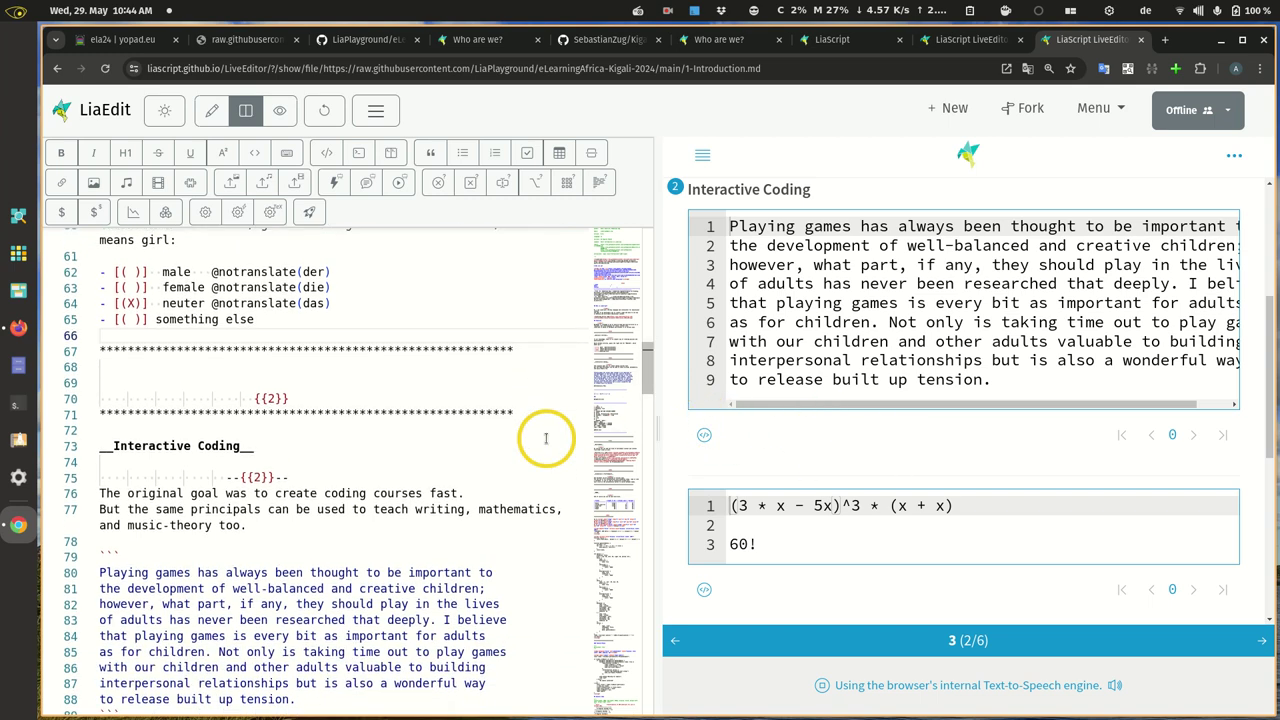
scroll(672, 443, up, 2)
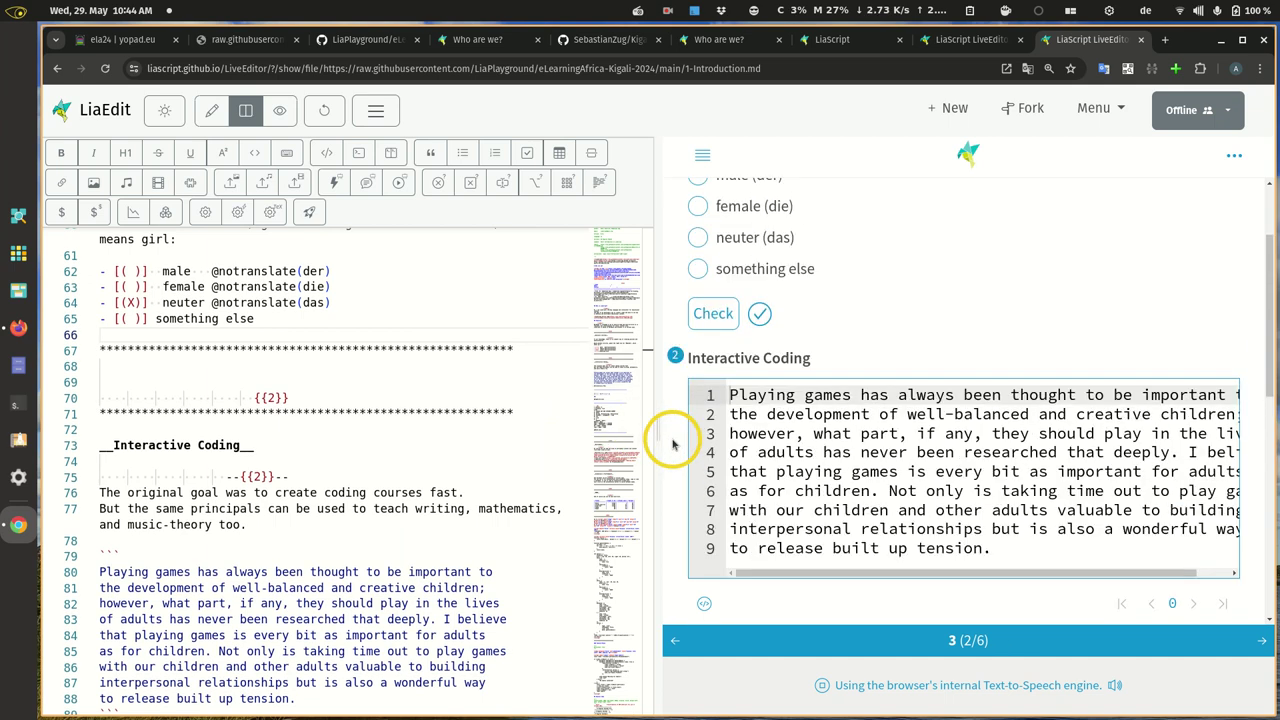
scroll(858, 318, down, 1)
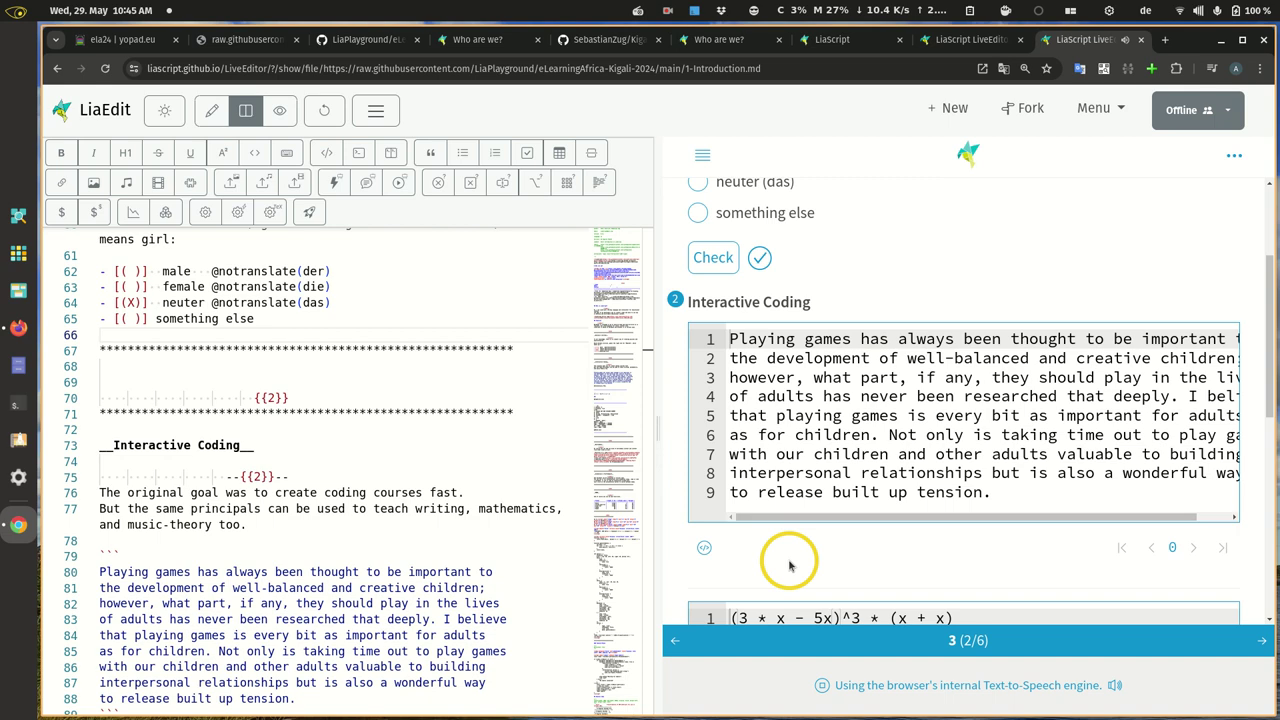
scroll(789, 565, down, 5)
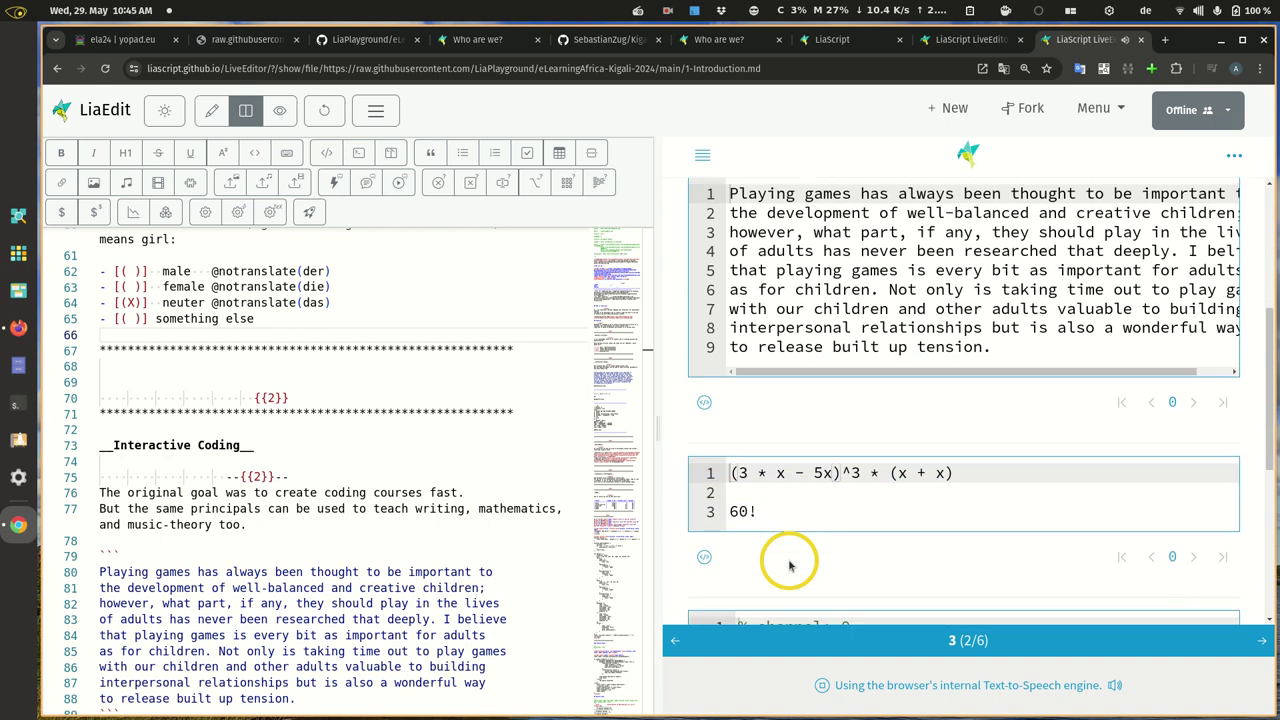
scroll(789, 565, up, 4)
scroll(395, 460, down, 4)
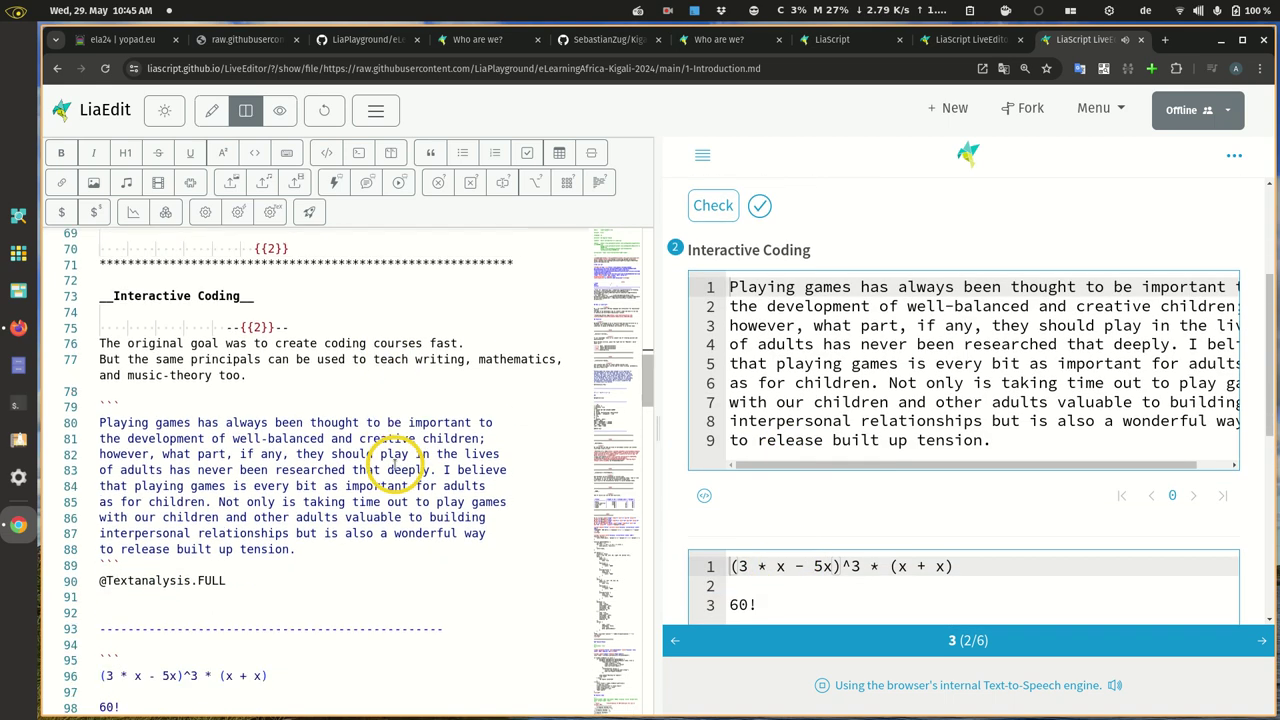
scroll(395, 460, down, 2)
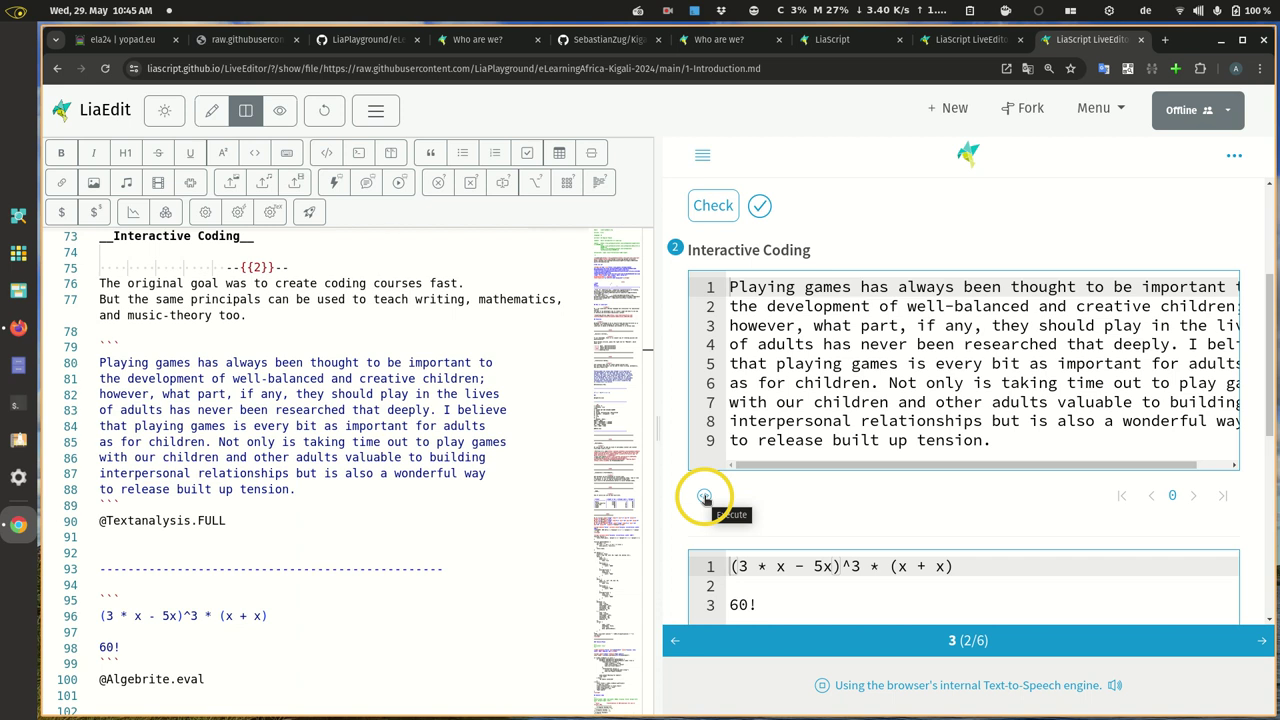
Execute the text-analysis block on the playing-games paragraph to show word count and readability tables.
click(705, 497)
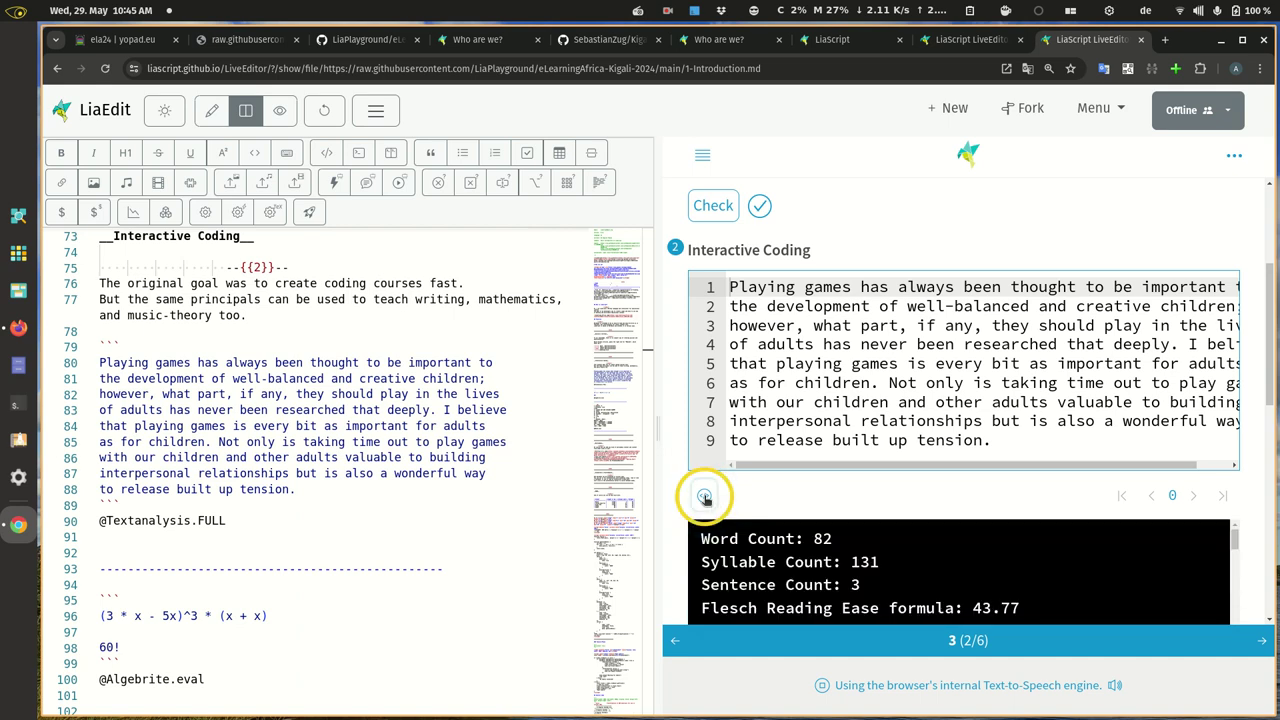
scroll(705, 497, down, 2)
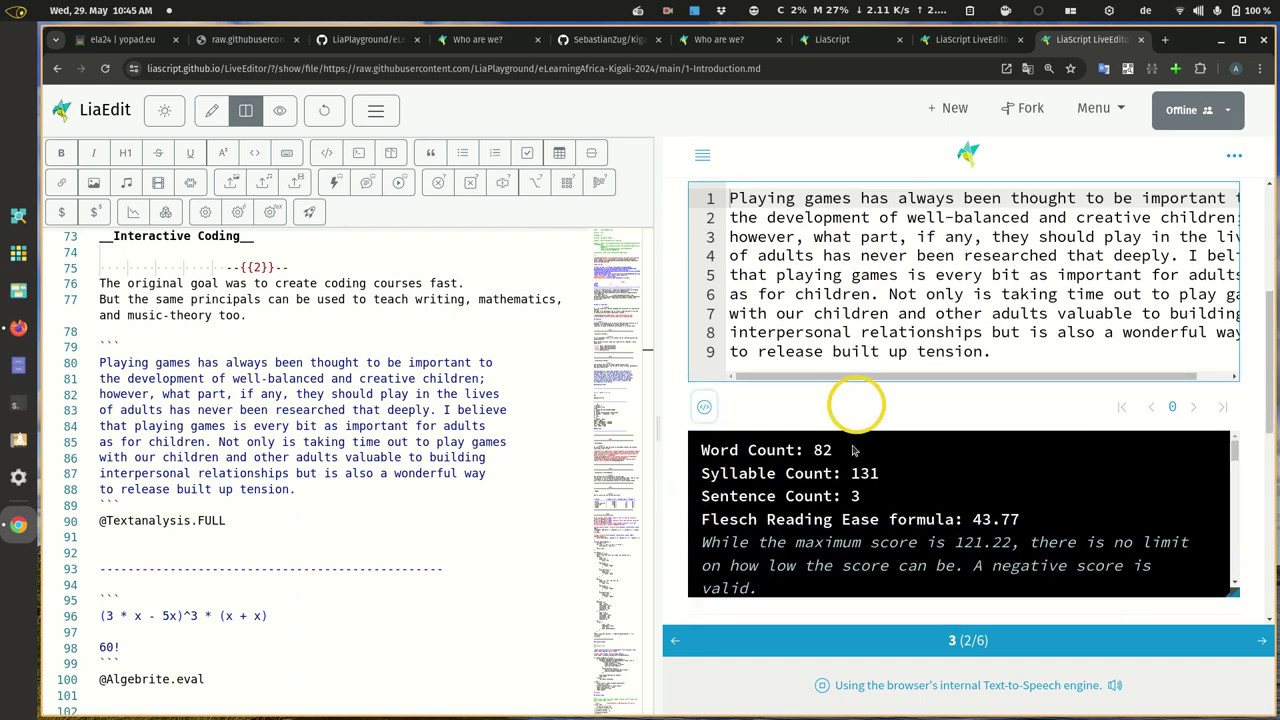
scroll(850, 475, down, 4)
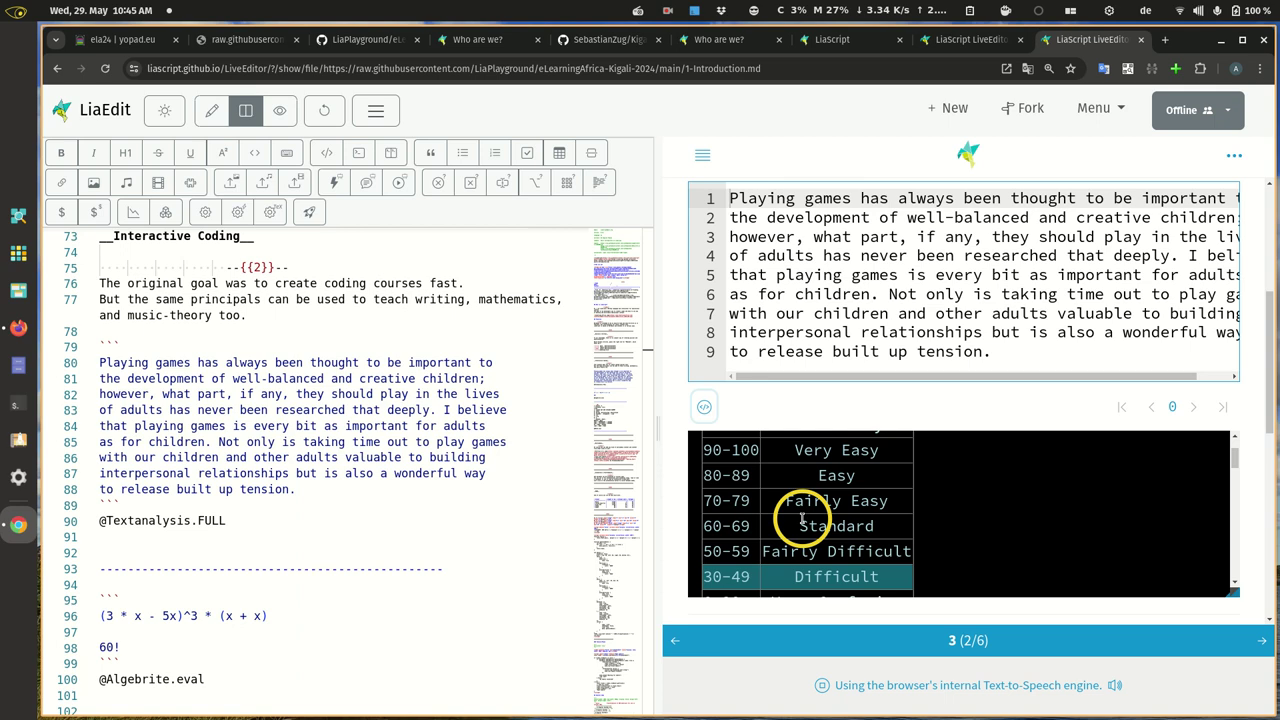
scroll(801, 520, down, 3)
scroll(801, 520, down, 3)
scroll(801, 520, down, 3)
scroll(801, 520, down, 3)
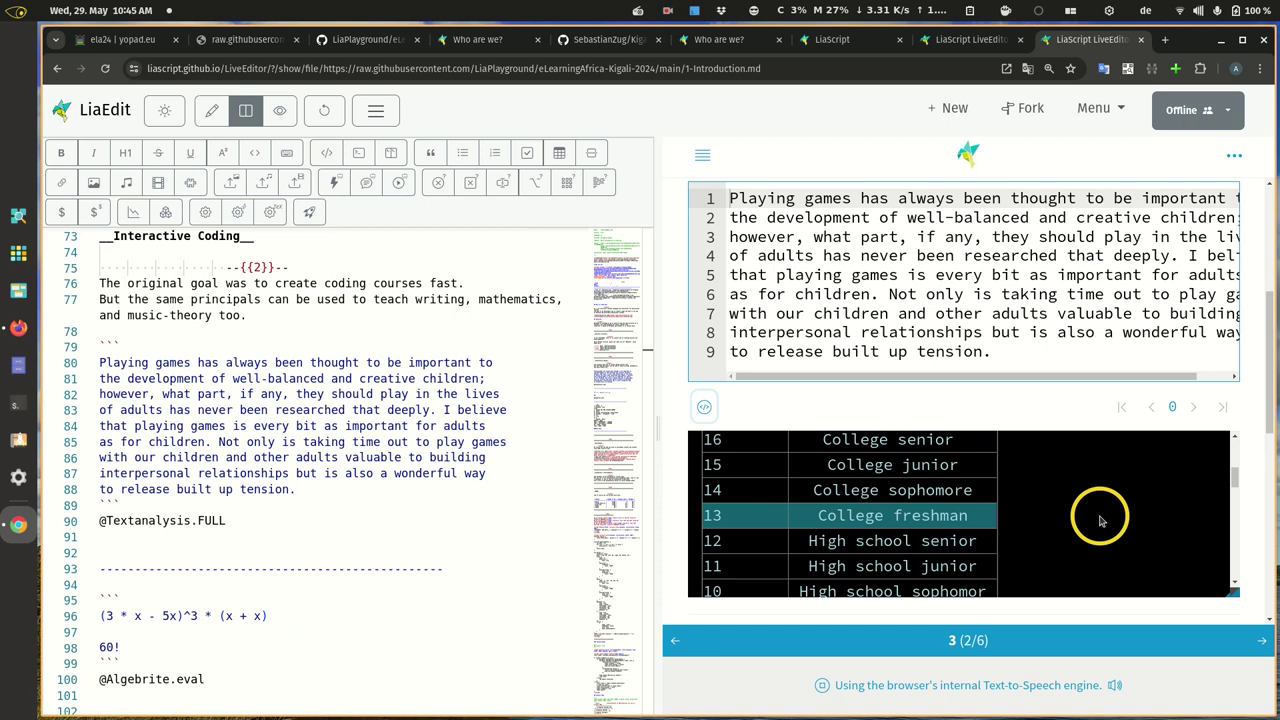
scroll(1250, 465, down, 3)
scroll(1250, 465, down, 3)
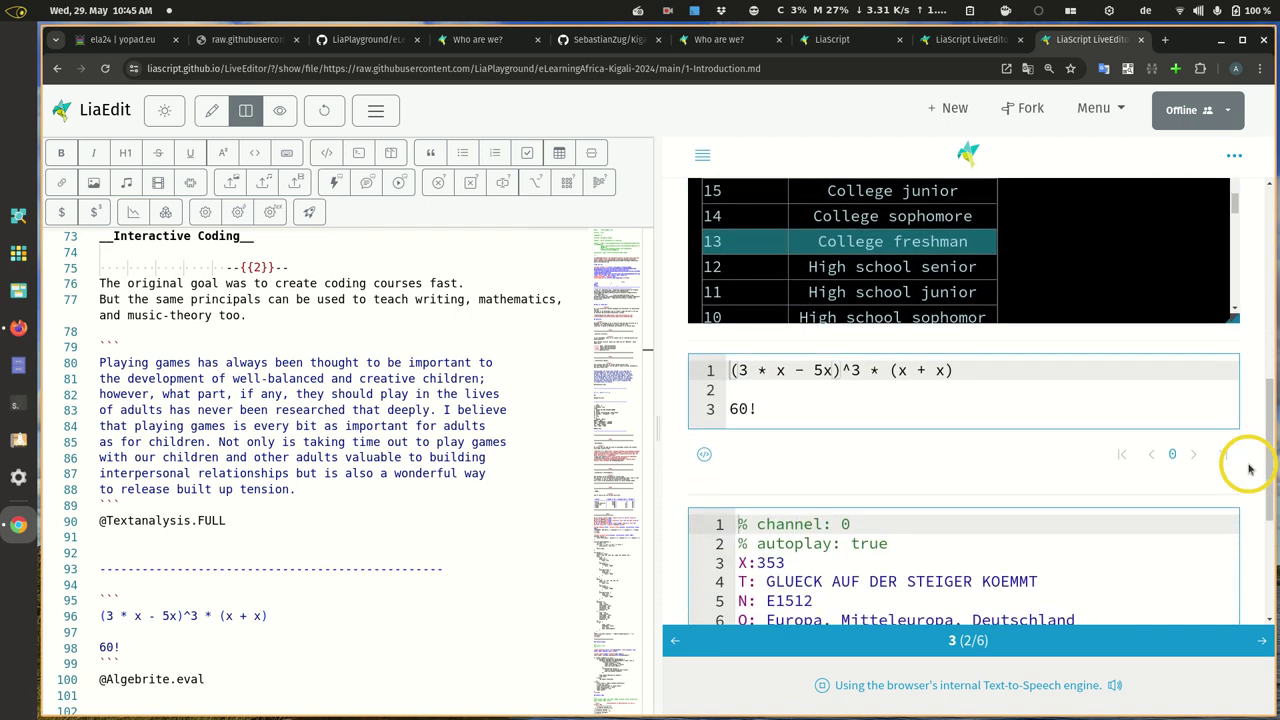
Evaluate the Algebrite block, change 60! to 600!, and rerun it.
click(705, 455)
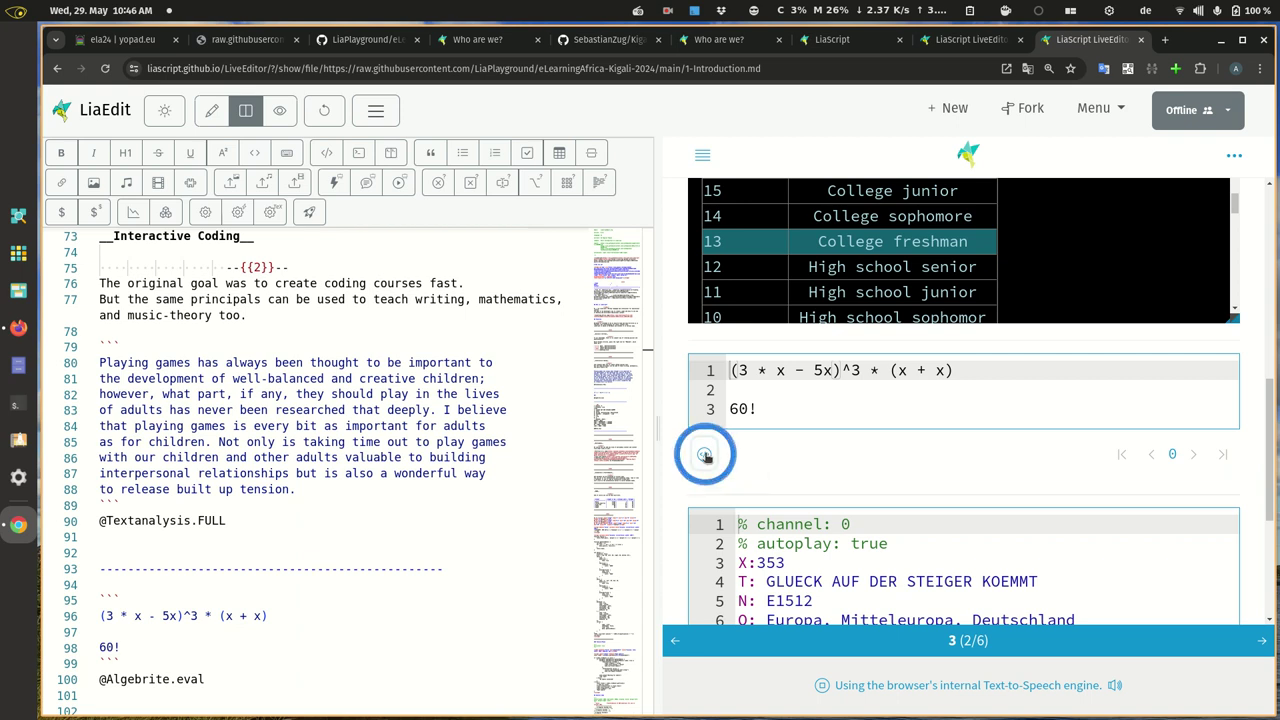
click(776, 408)
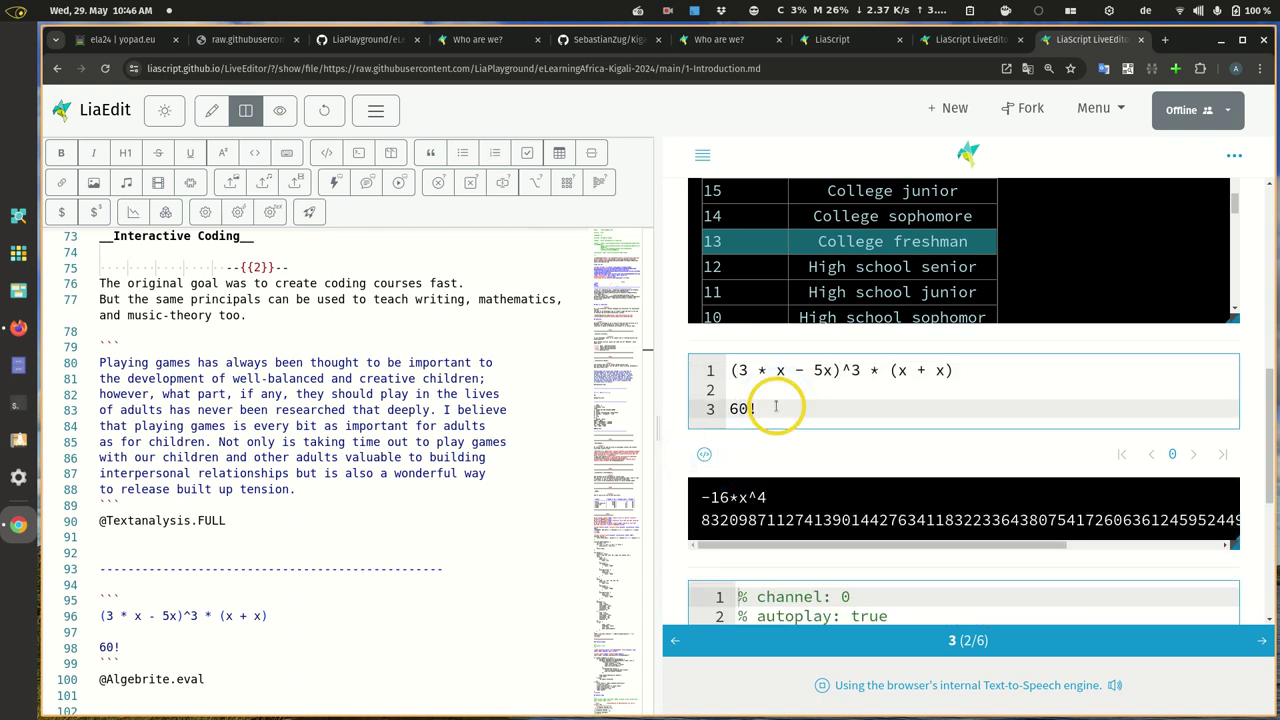
text(0)
click(705, 456)
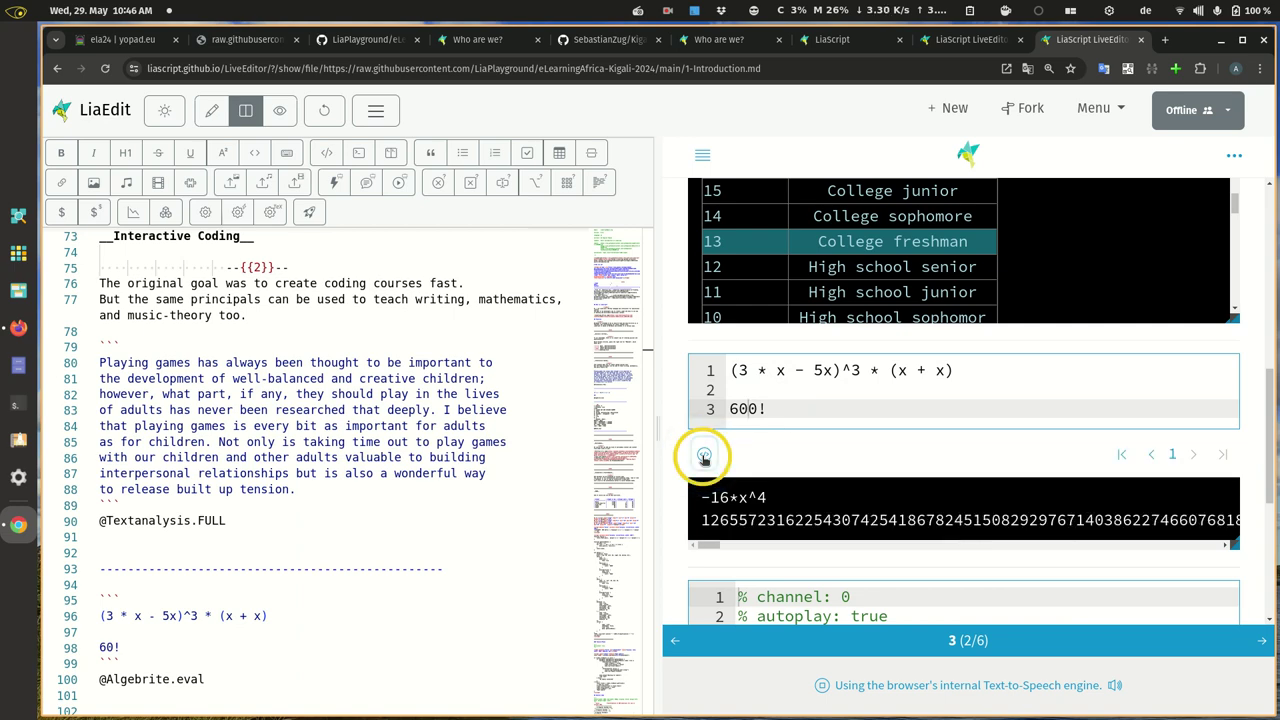
scroll(705, 456, down, 3)
scroll(705, 456, down, 3)
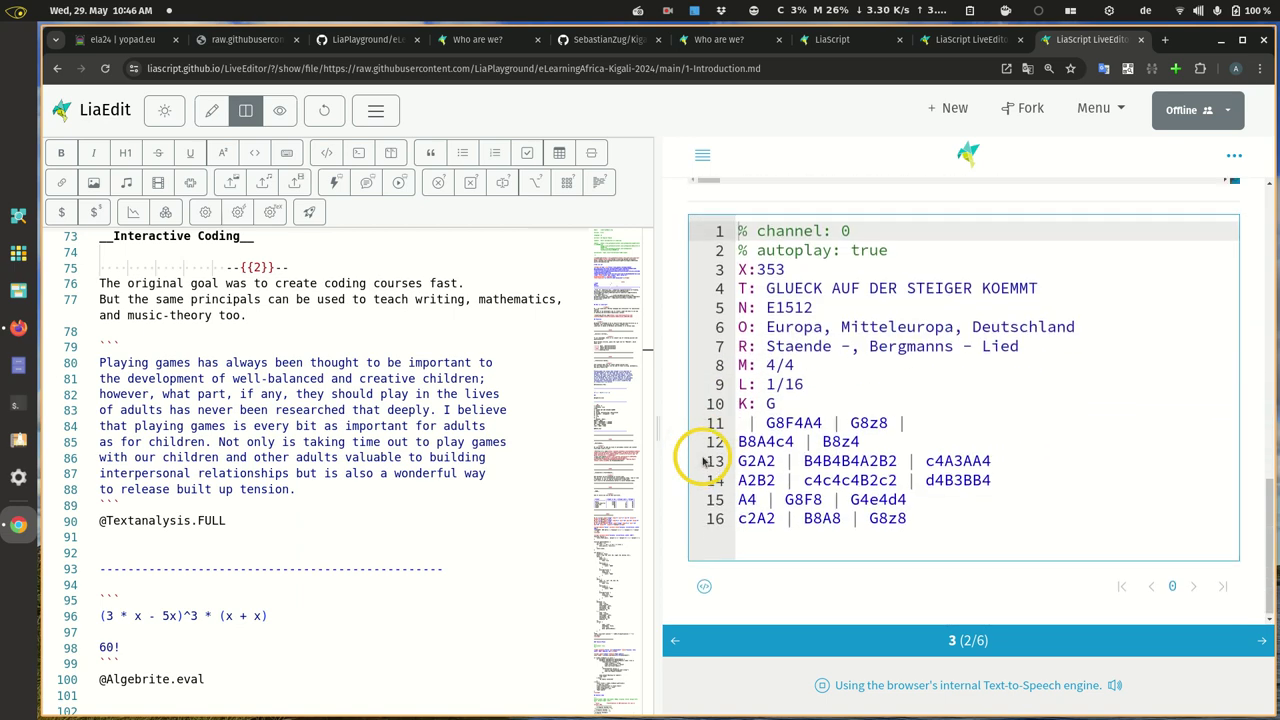
scroll(705, 460, down, 1)
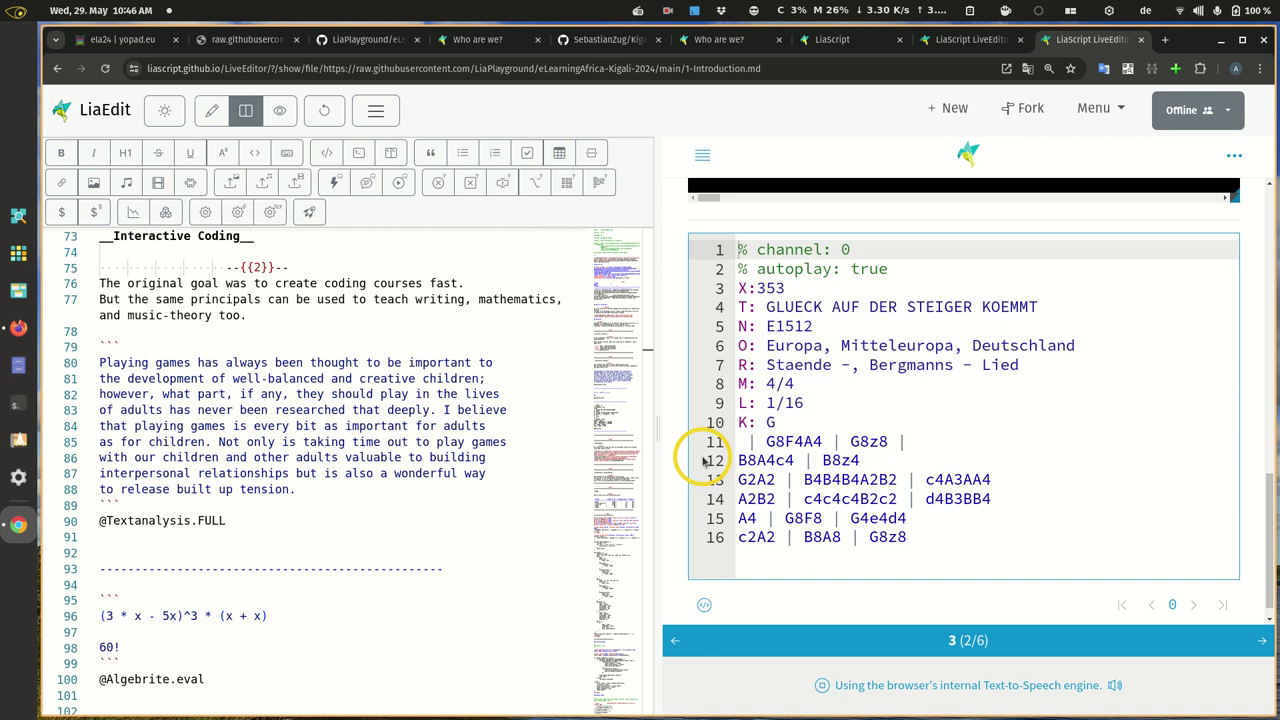
Render 'Glueck auf der Steiger koemmt' as notation, pause its playback, and select the last bars.
click(704, 607)
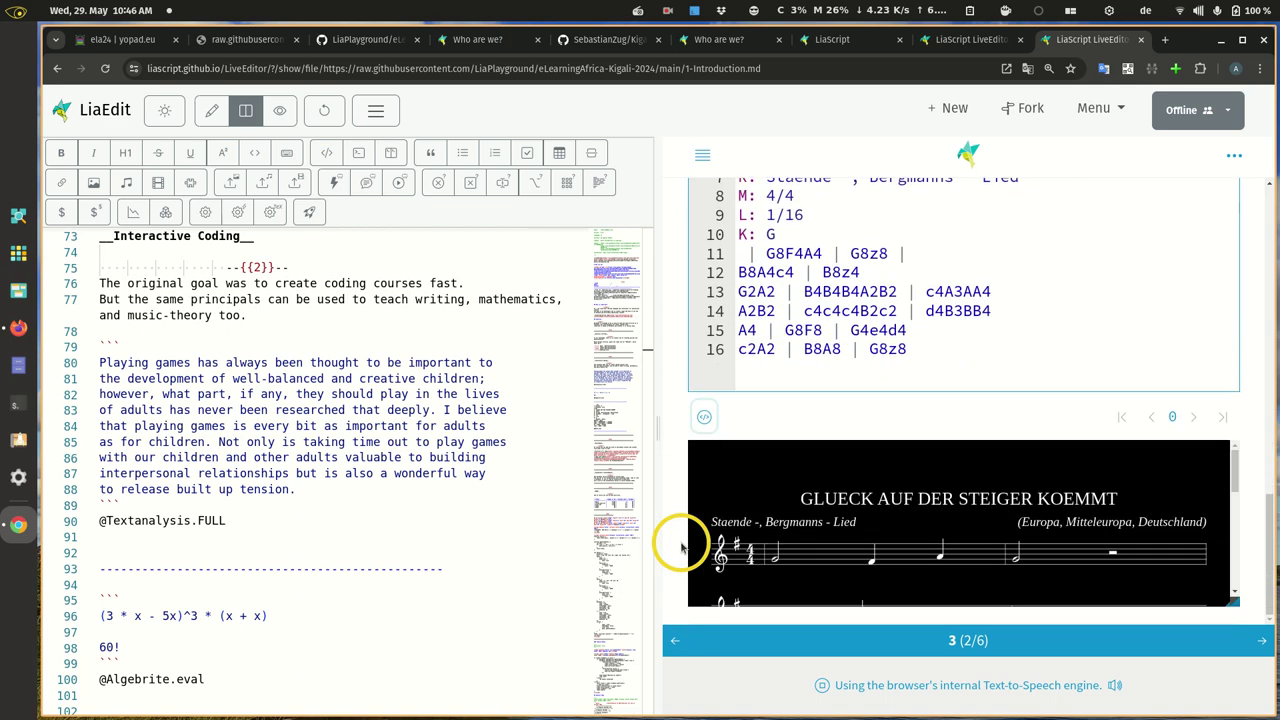
scroll(882, 520, down, 3)
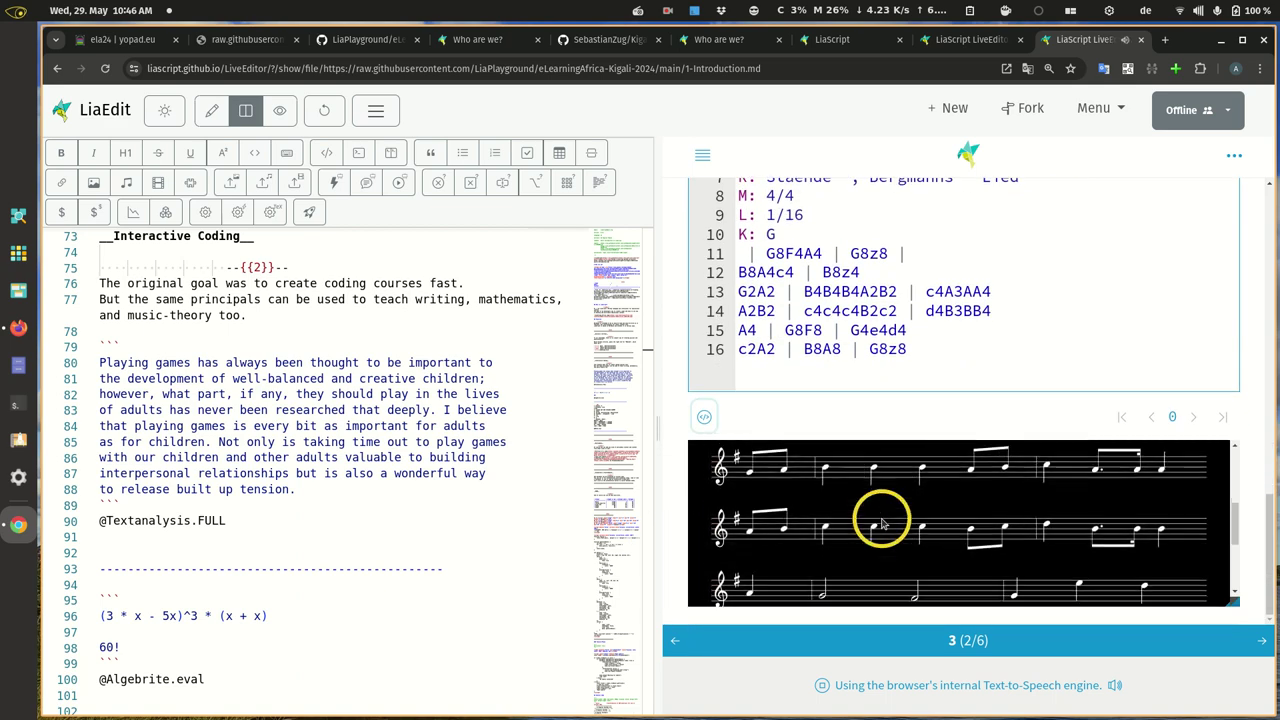
scroll(882, 520, down, 3)
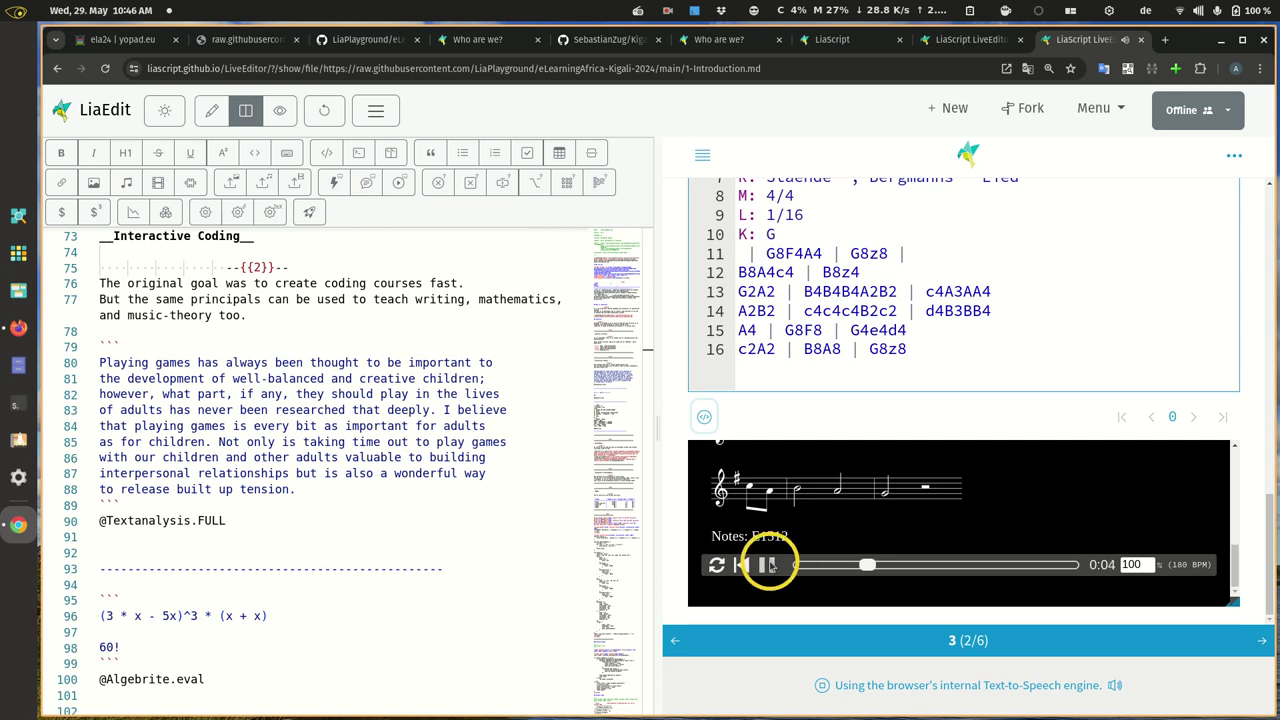
click(770, 565)
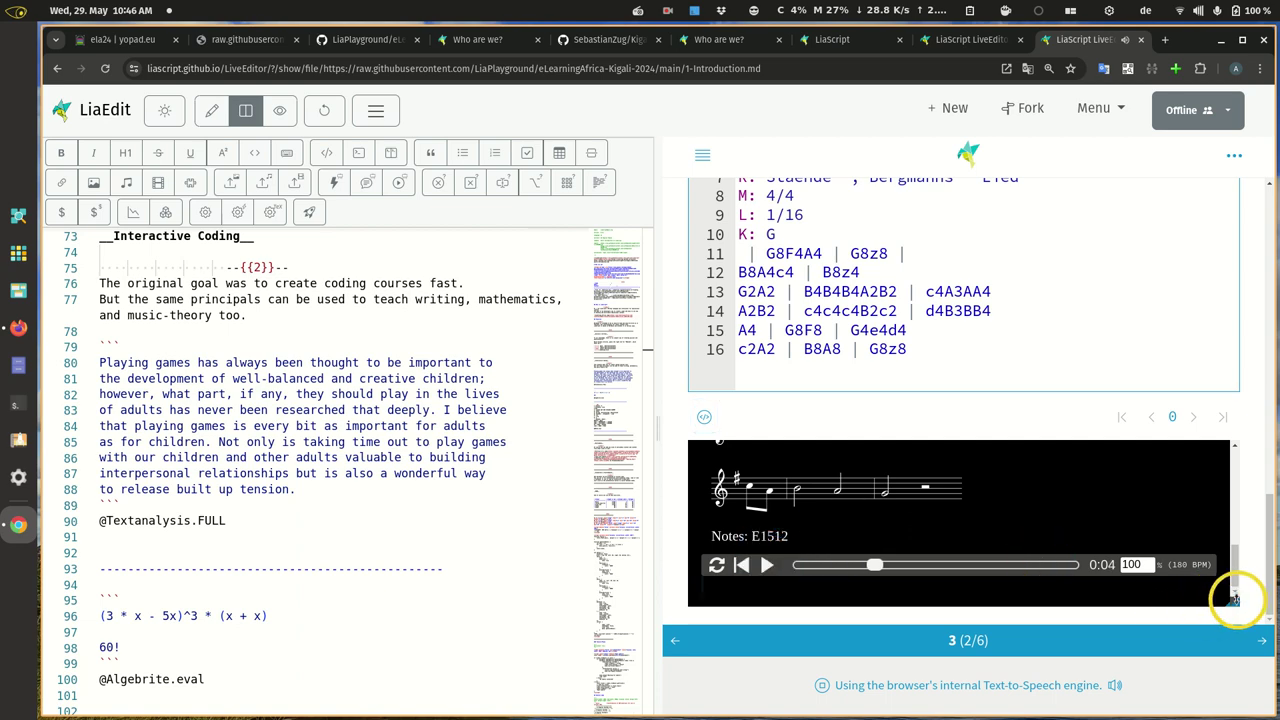
scroll(1233, 598, up, 3)
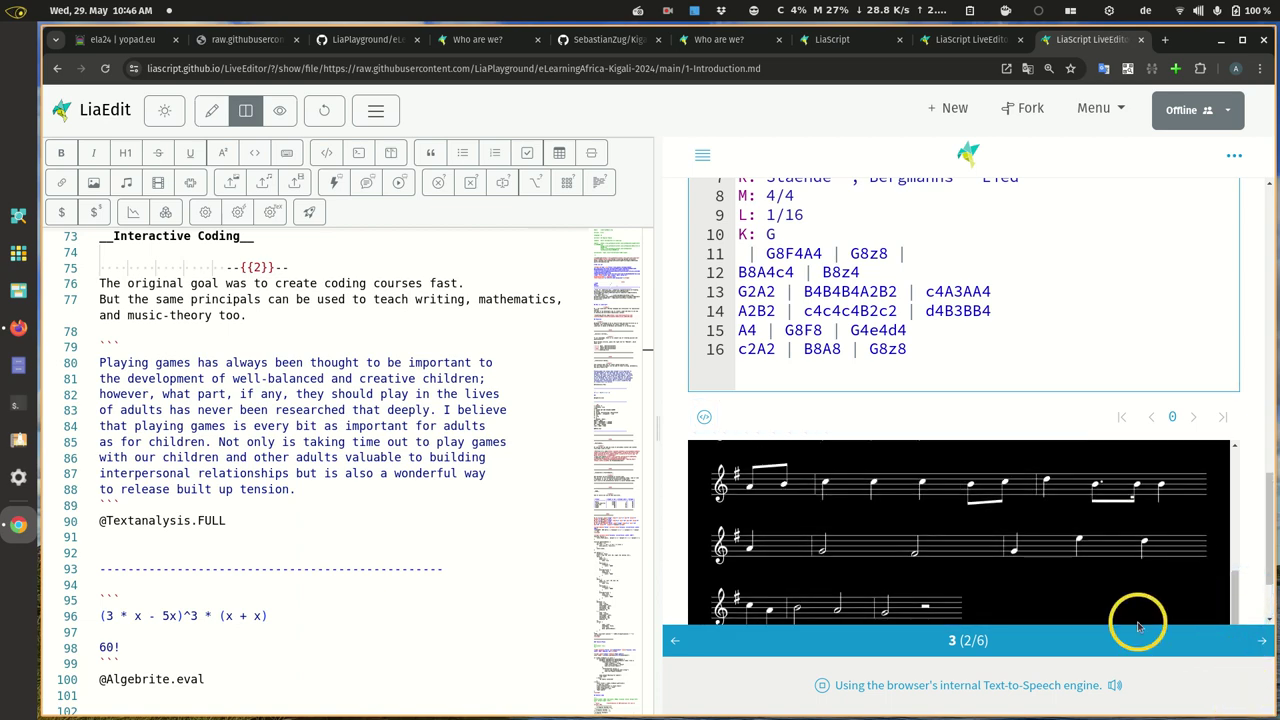
scroll(1138, 625, up, 3)
scroll(1138, 625, up, 2)
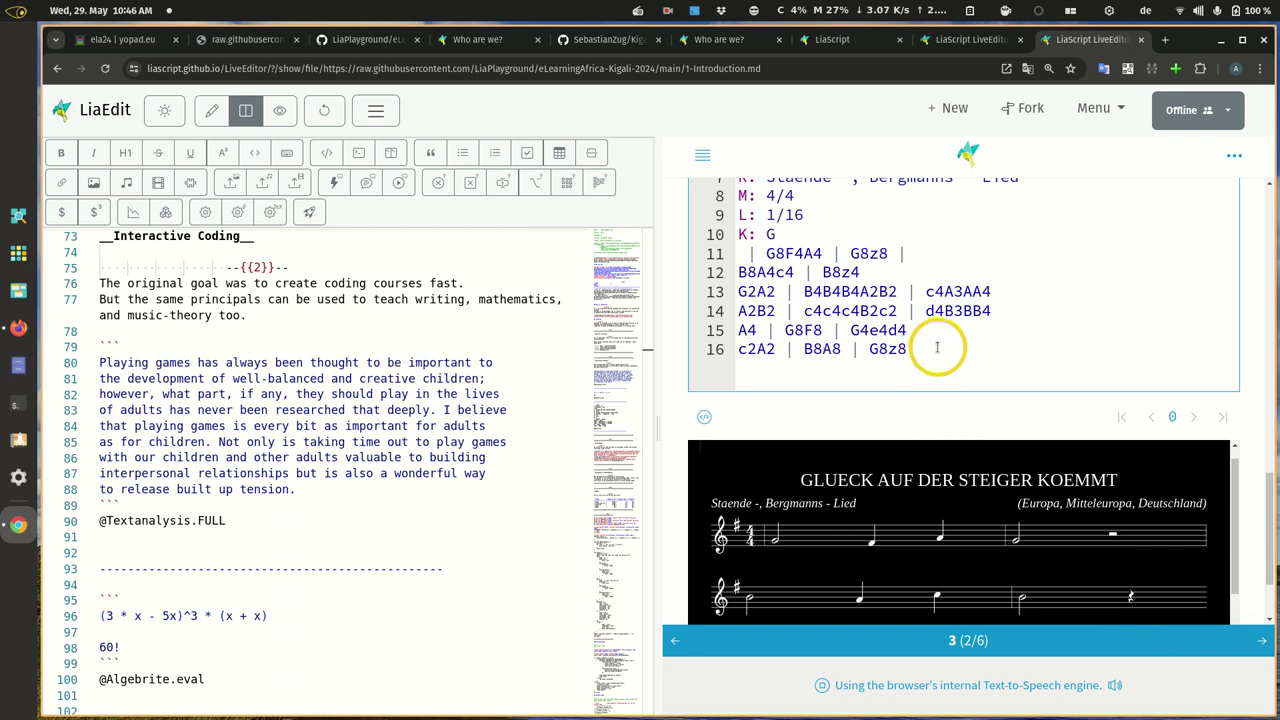
drag(937, 348, 793, 291)
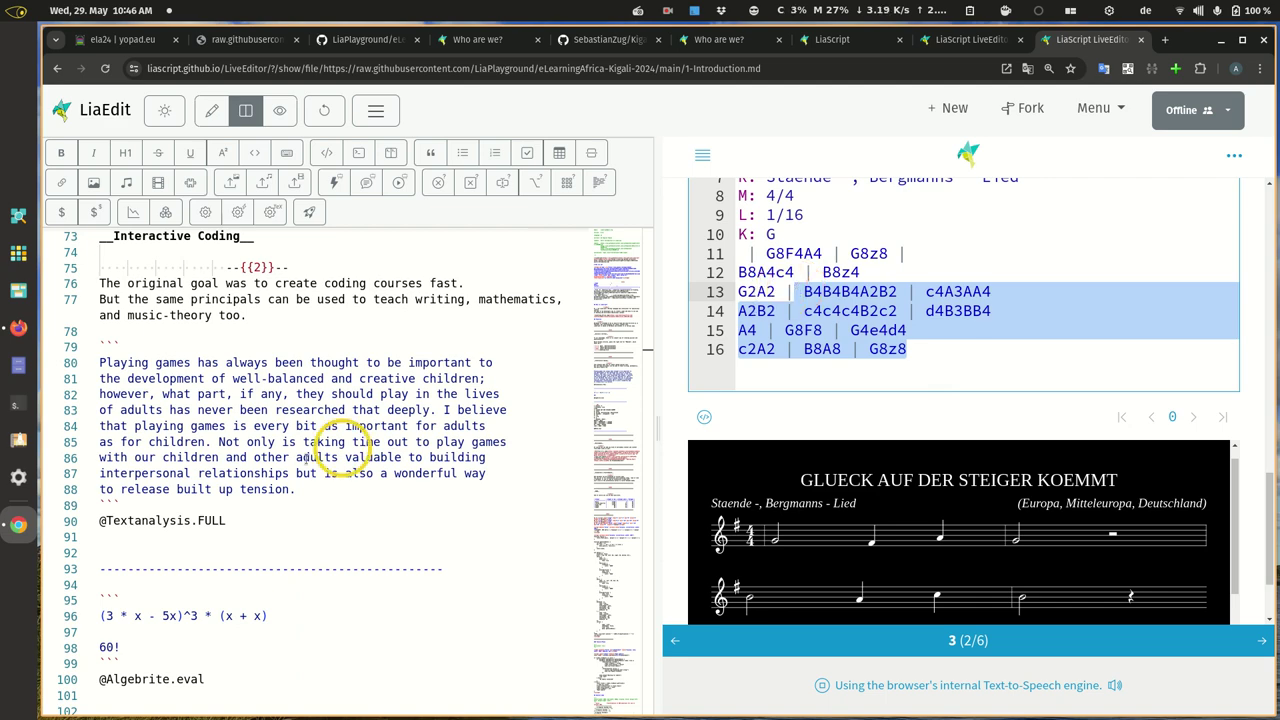
scroll(200, 470, down, 5)
scroll(190, 480, down, 5)
scroll(190, 480, down, 3)
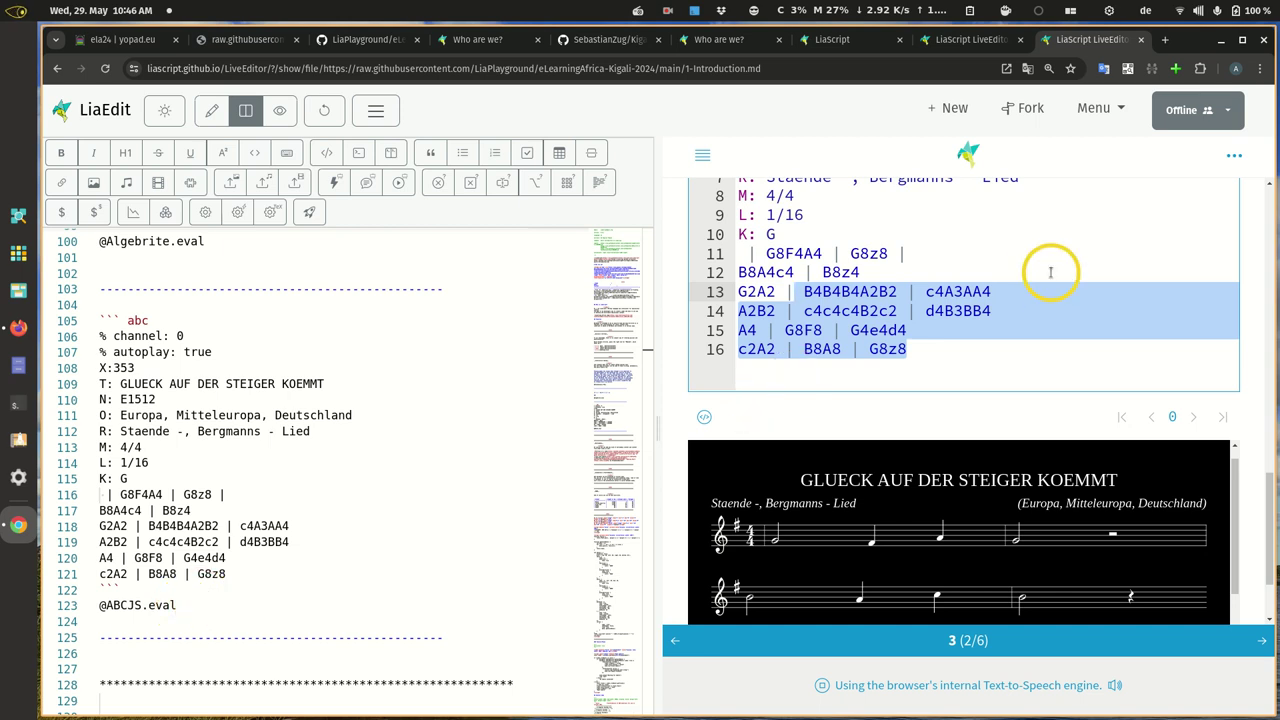
scroll(1050, 272, up, 1)
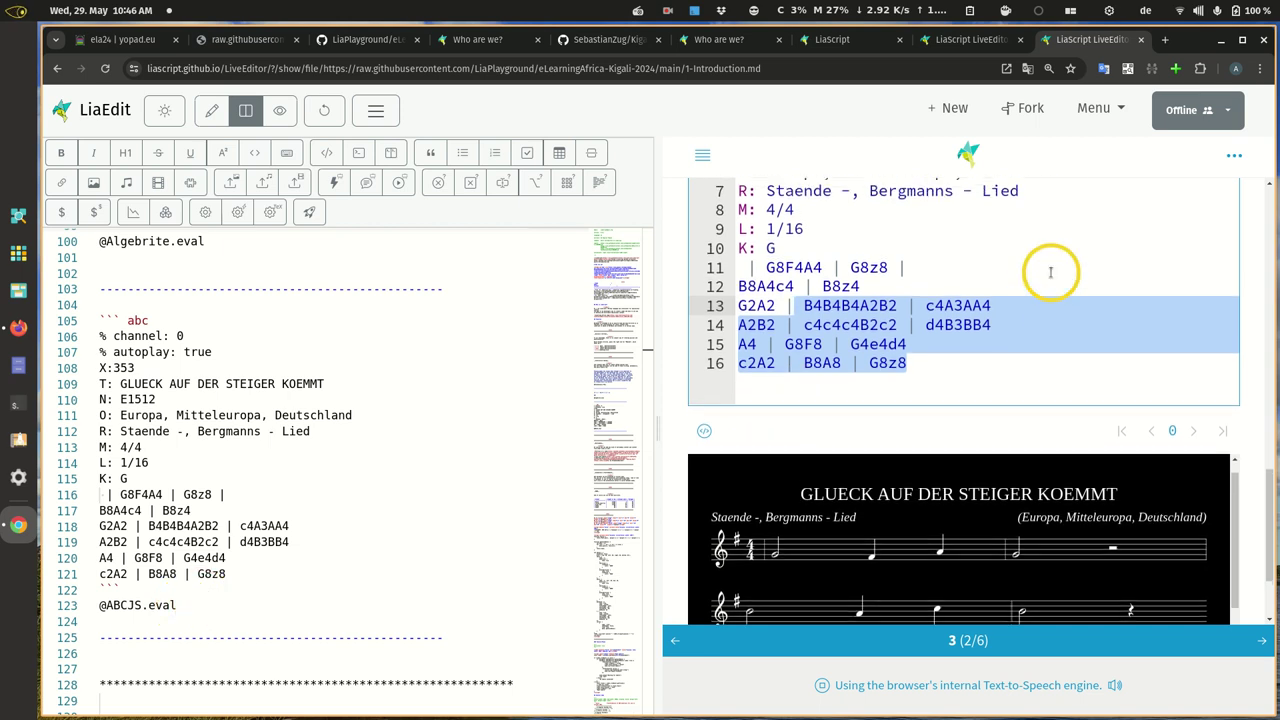
Add extra notes to melody line 11, re-execute, and play the edited tune.
click(788, 286)
text(kuzukz)
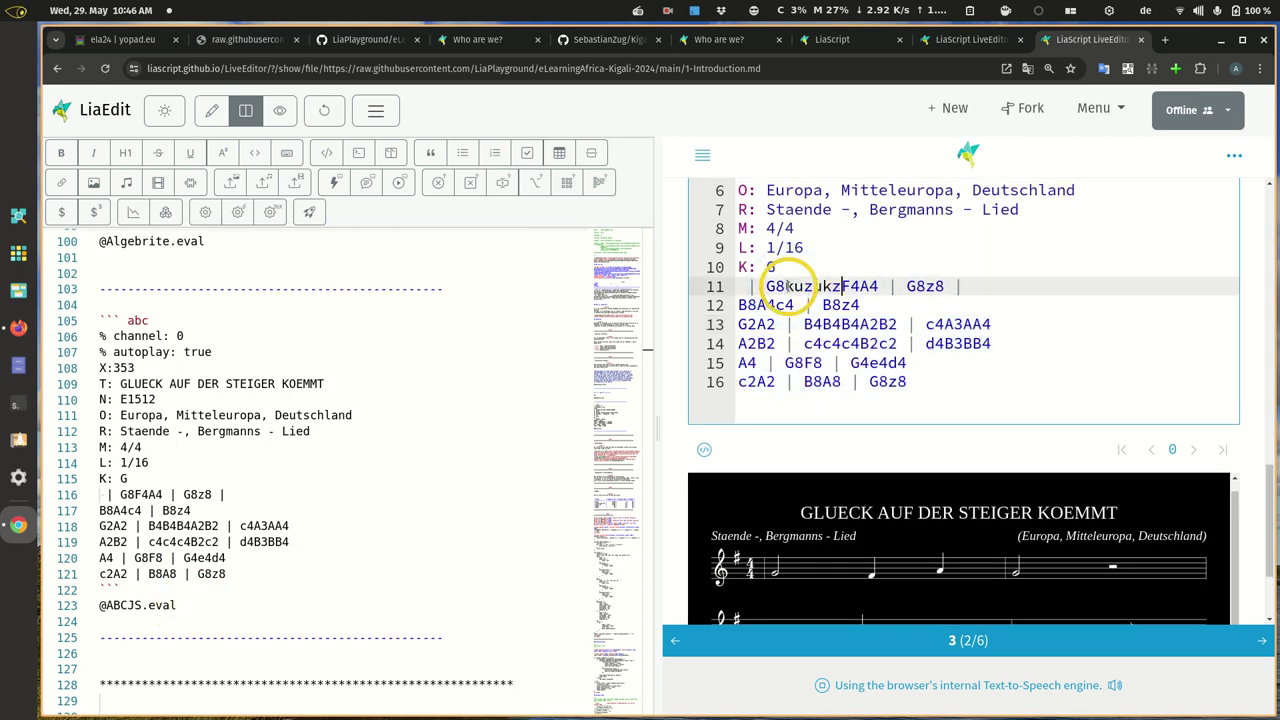
text(ugkzugkfkufu)
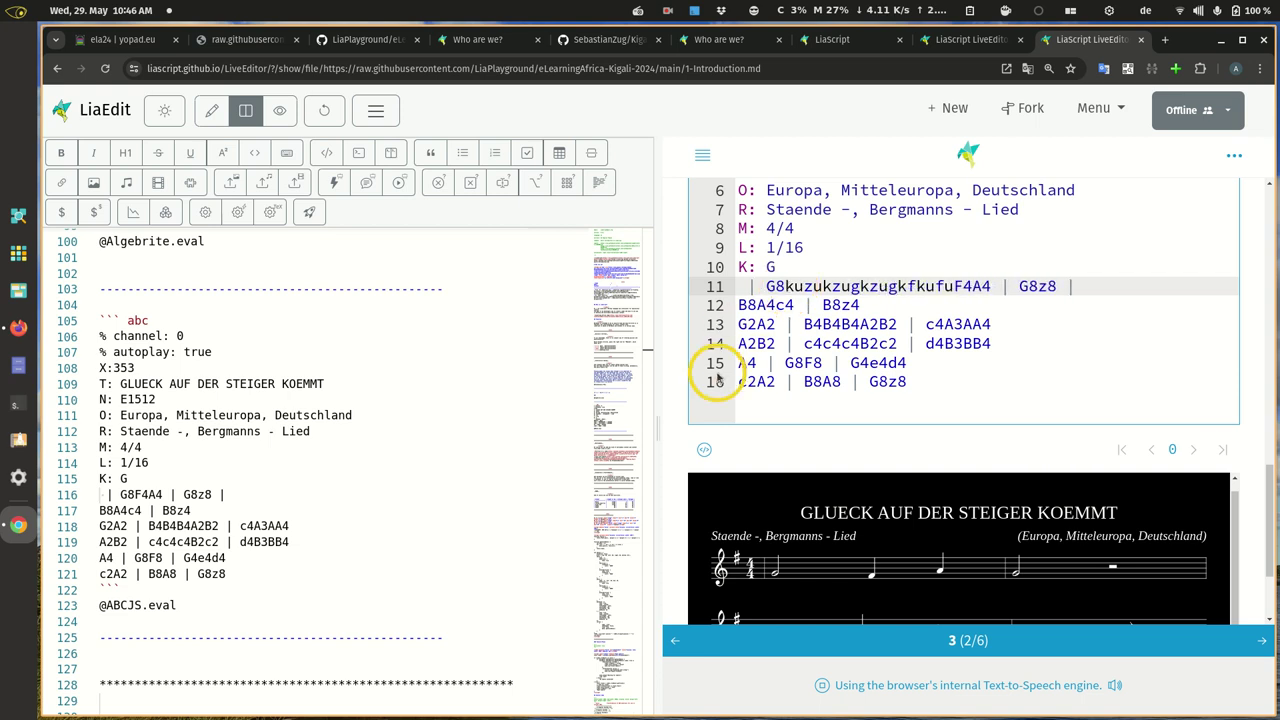
click(703, 449)
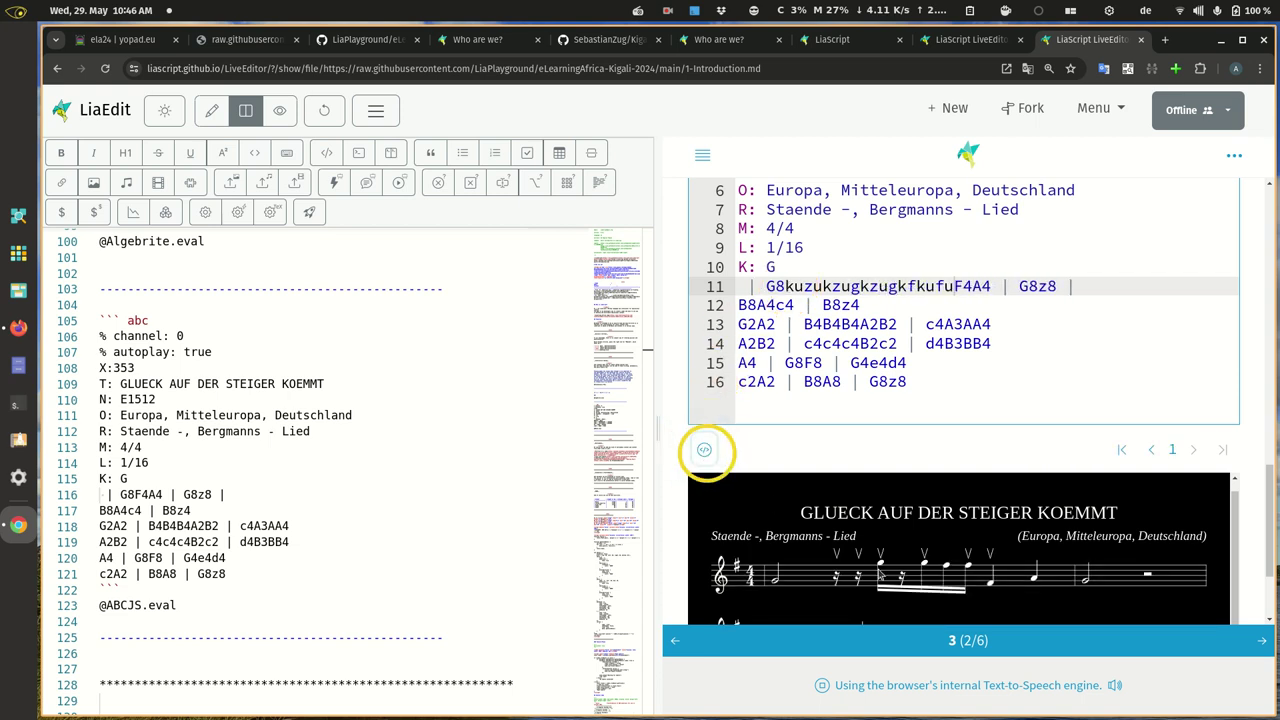
scroll(880, 568, down, 2)
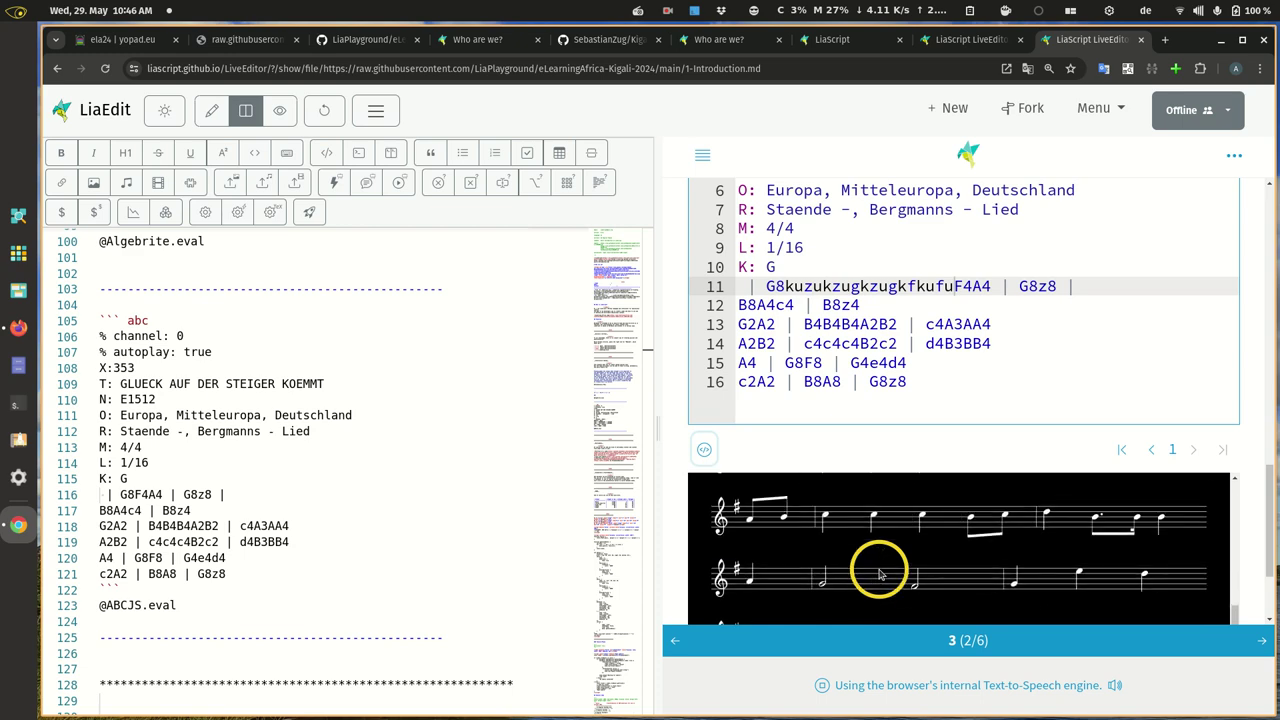
scroll(1258, 526, down, 3)
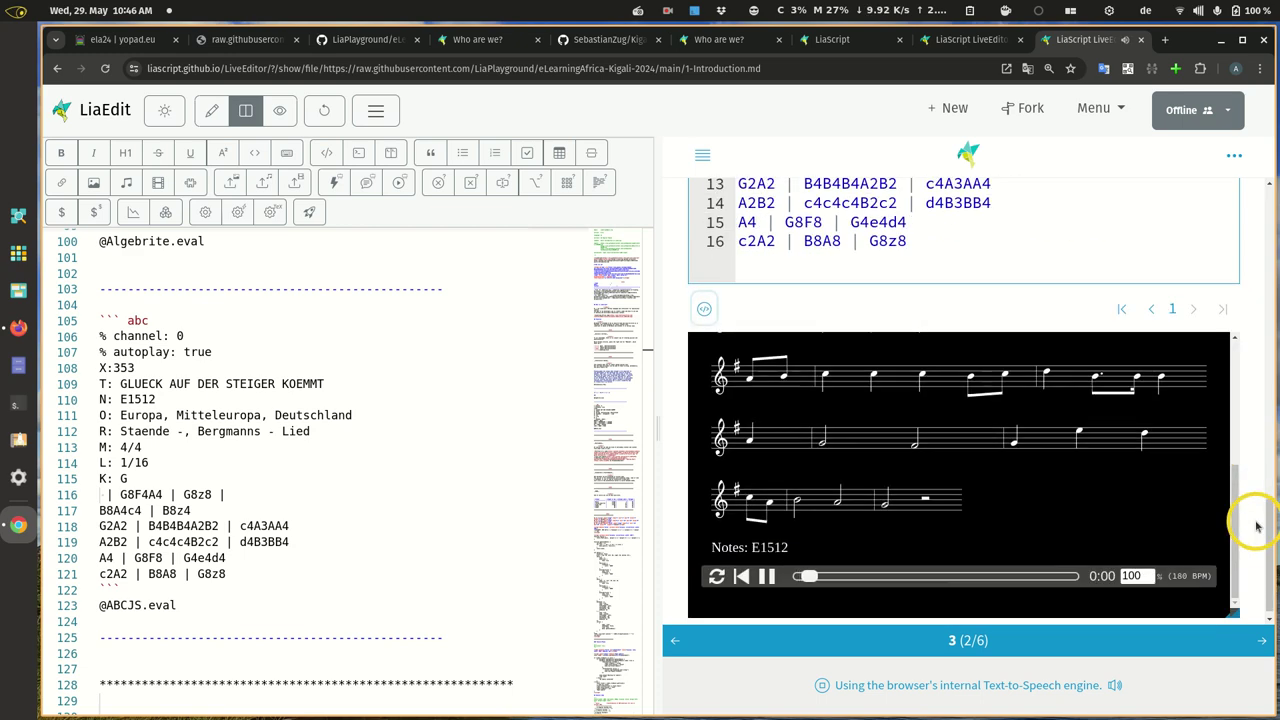
scroll(1070, 490, up, 2)
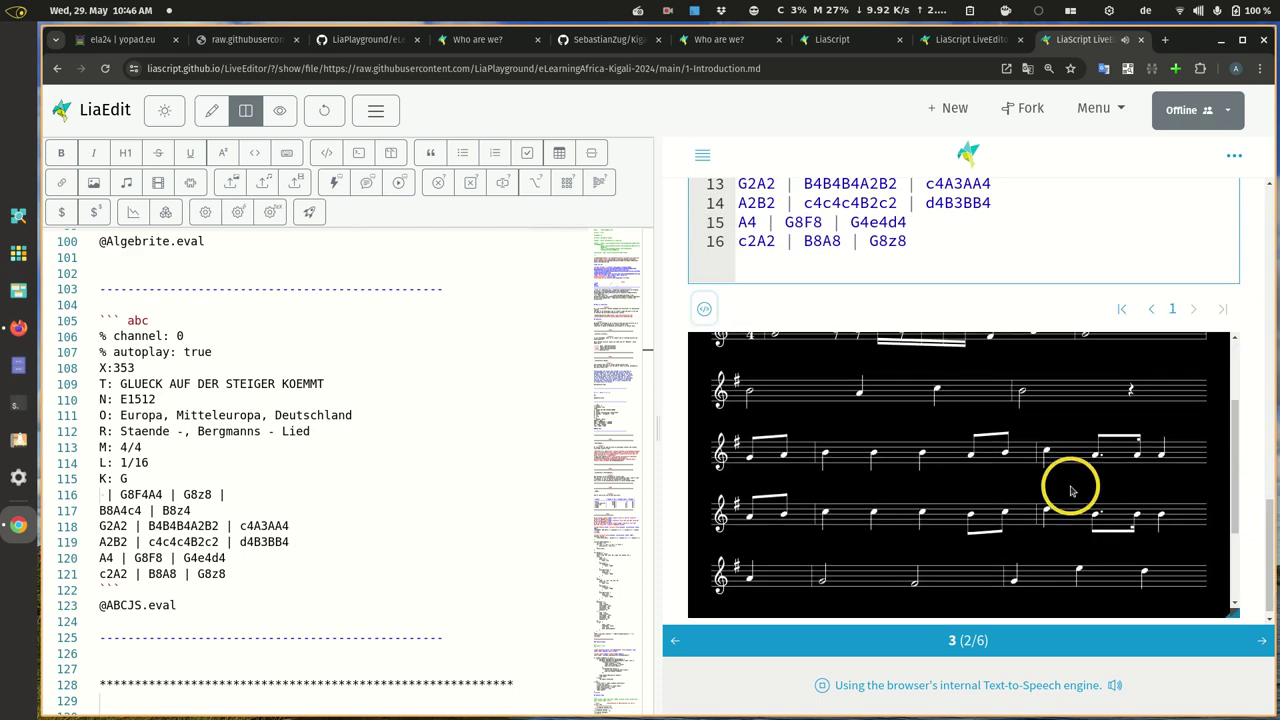
scroll(1070, 490, down, 2)
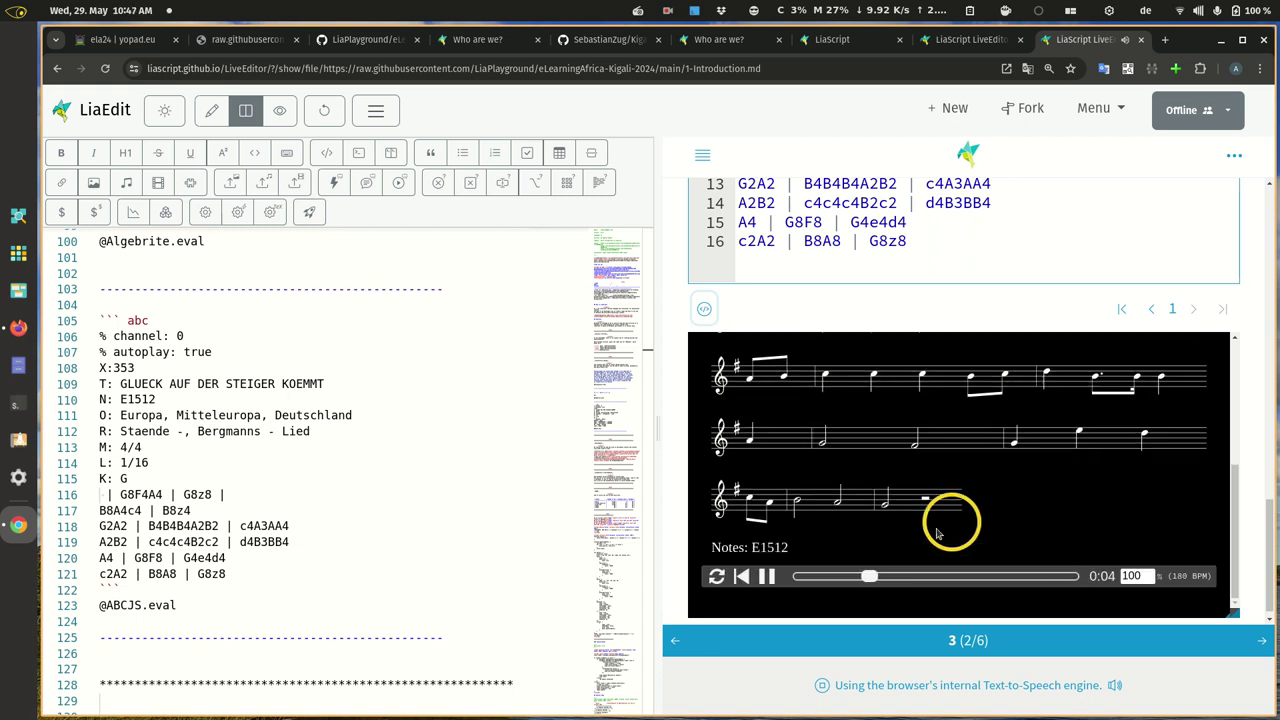
click(765, 577)
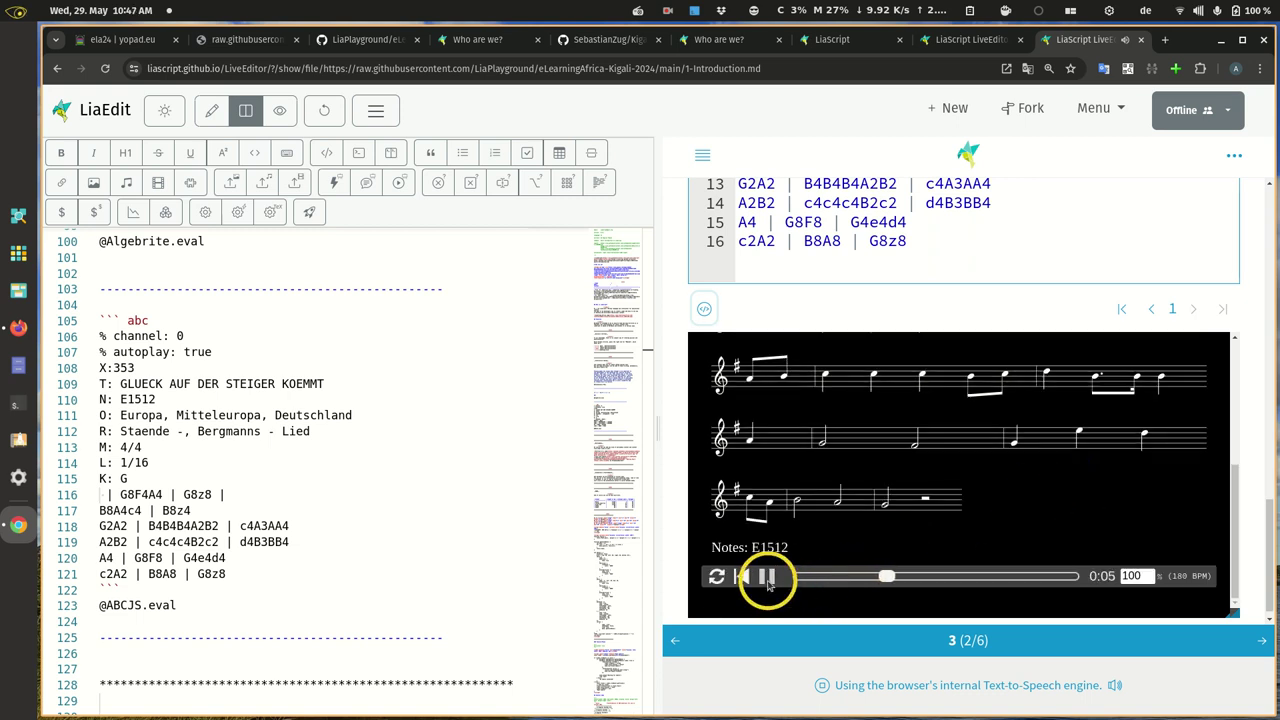
Restore version 0 of the tune code, play it, and pause a few seconds in.
click(1150, 310)
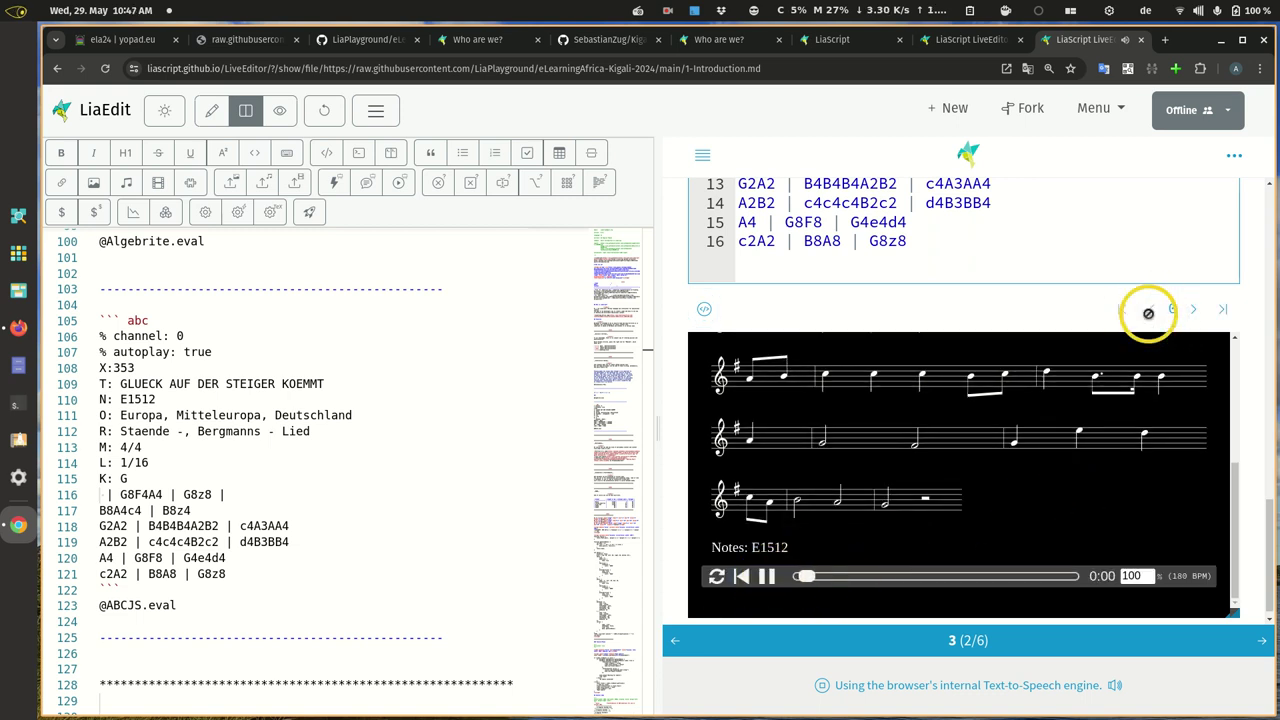
scroll(1068, 428, up, 3)
scroll(1068, 428, up, 2)
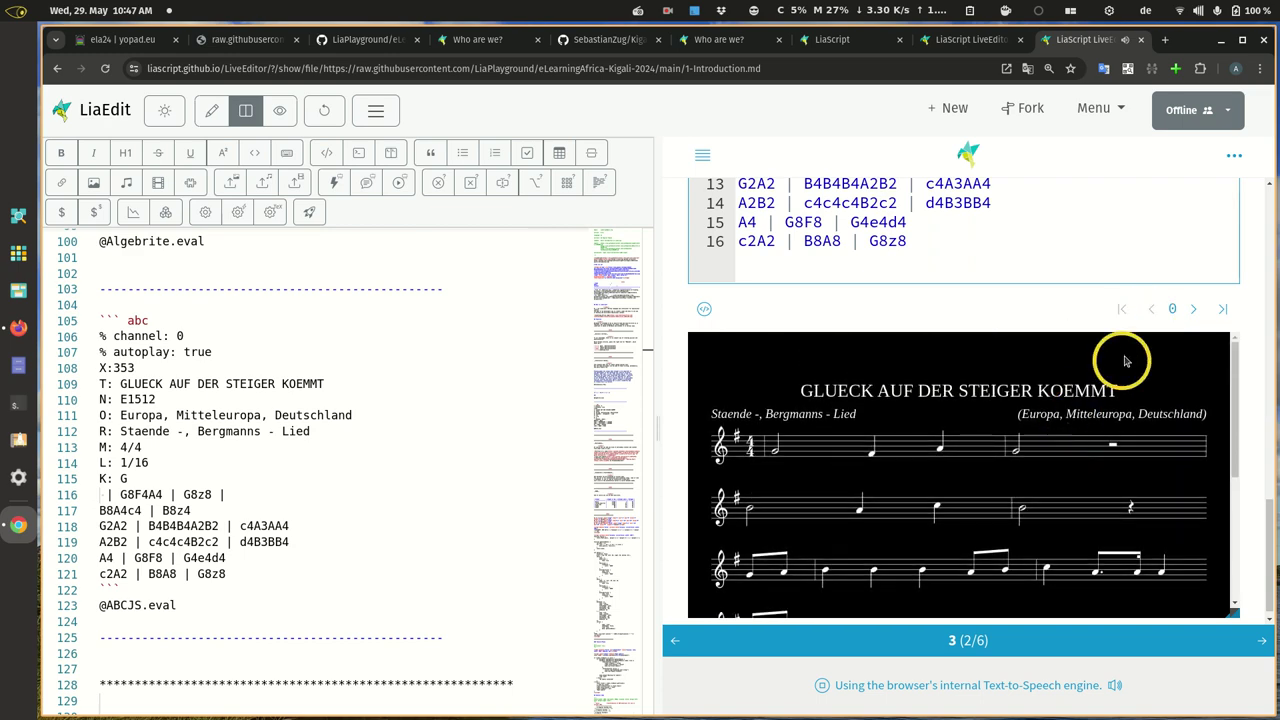
click(1190, 310)
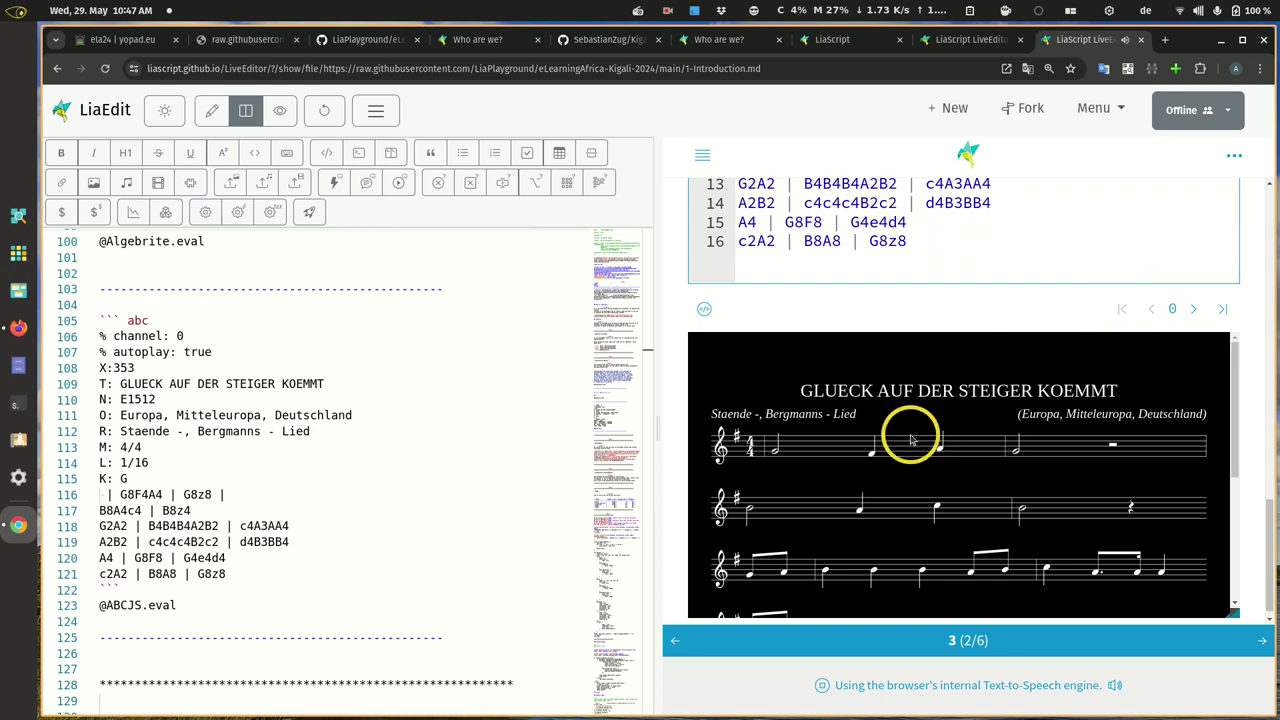
scroll(910, 437, down, 4)
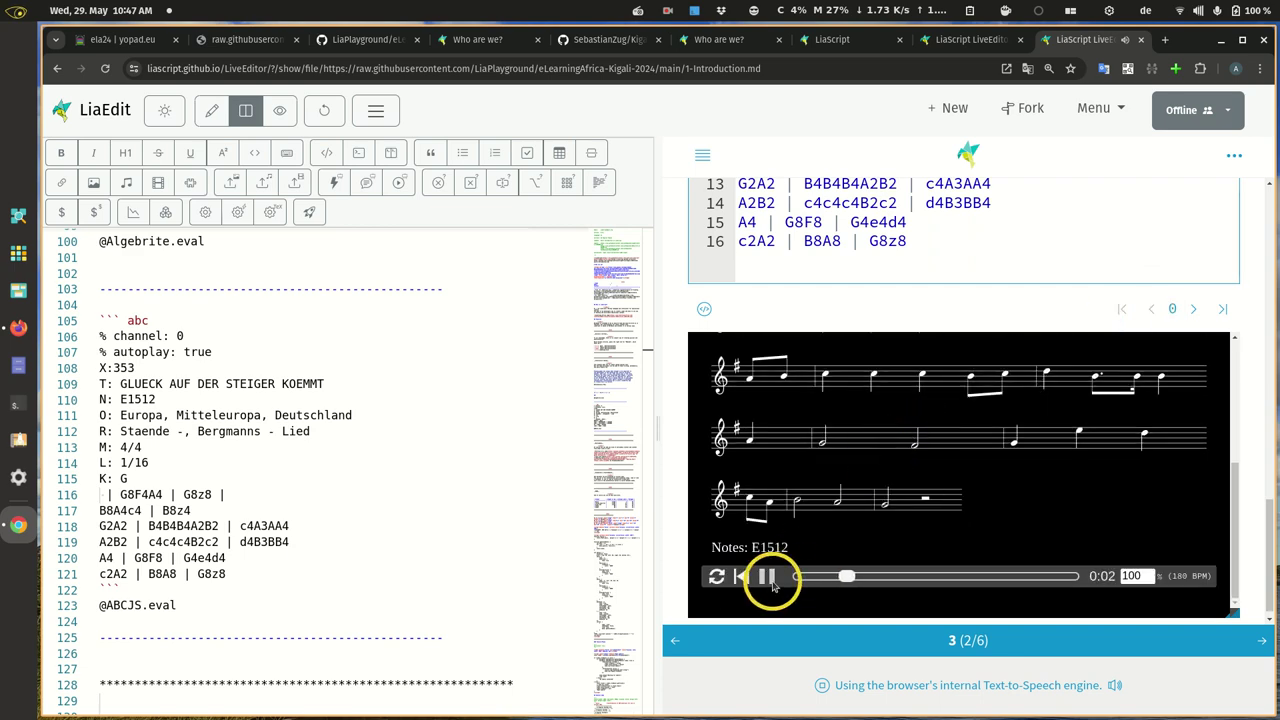
click(766, 576)
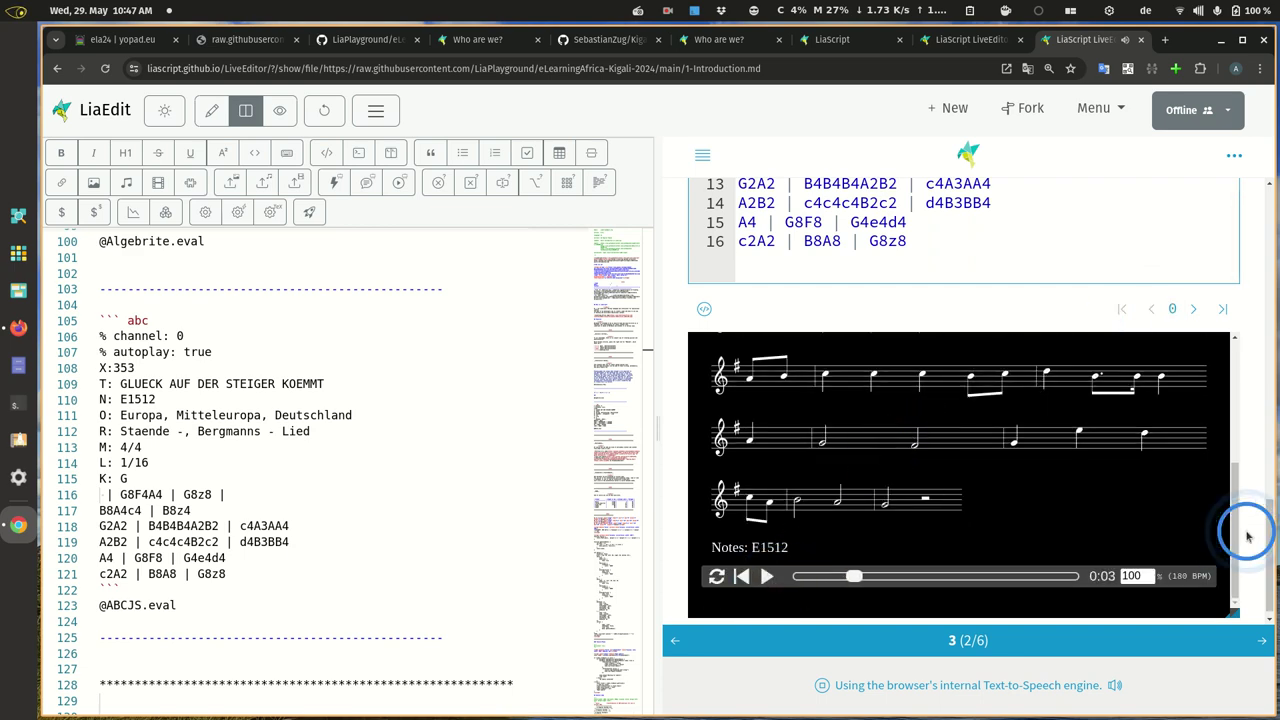
Advance the Features slide to the Multimedia fragment with the portrait, video and heart model.
key(Right)
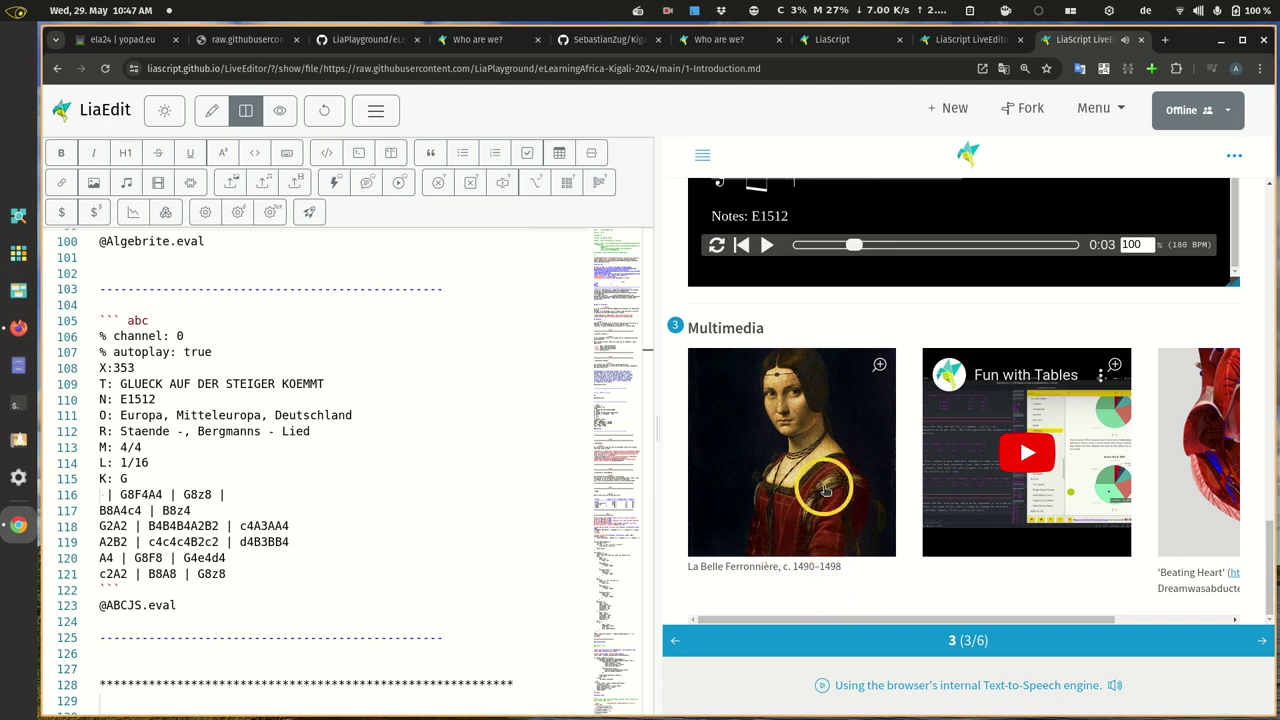
scroll(381, 488, down, 5)
scroll(381, 488, down, 5)
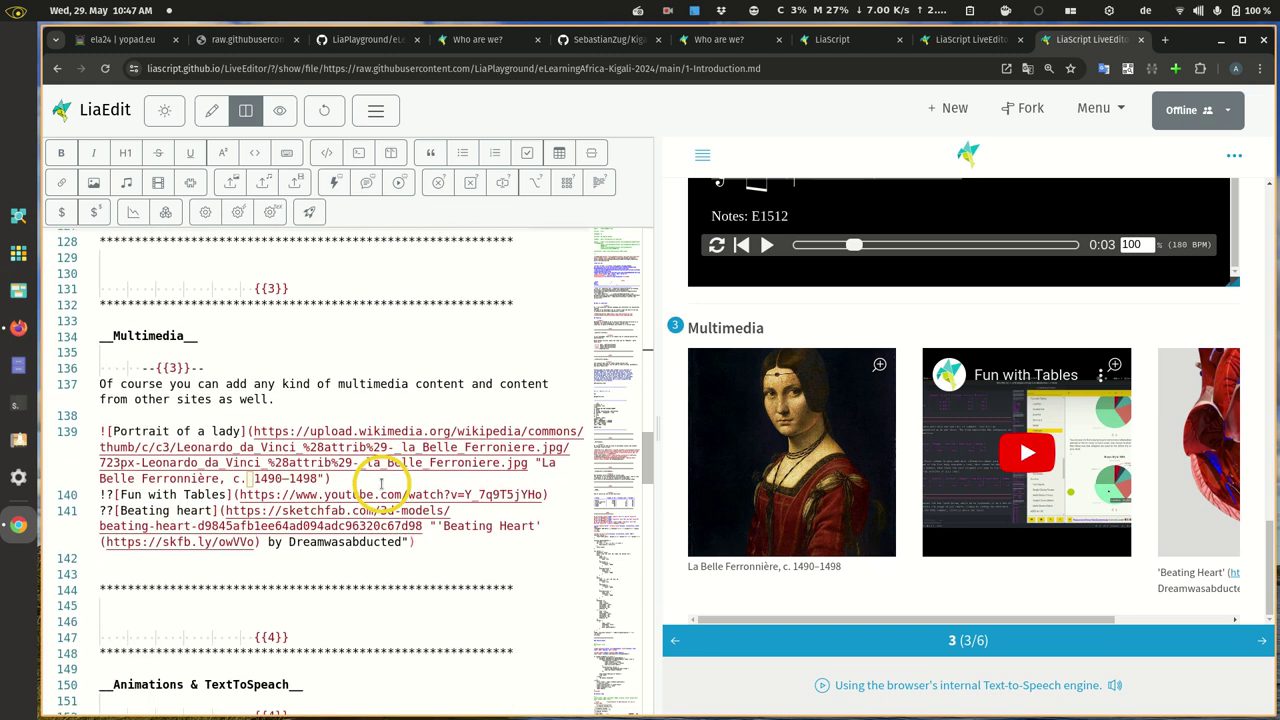
Enlarge the portrait, play and pause the Fun with Tables video, then move to Beating Heart.
click(777, 428)
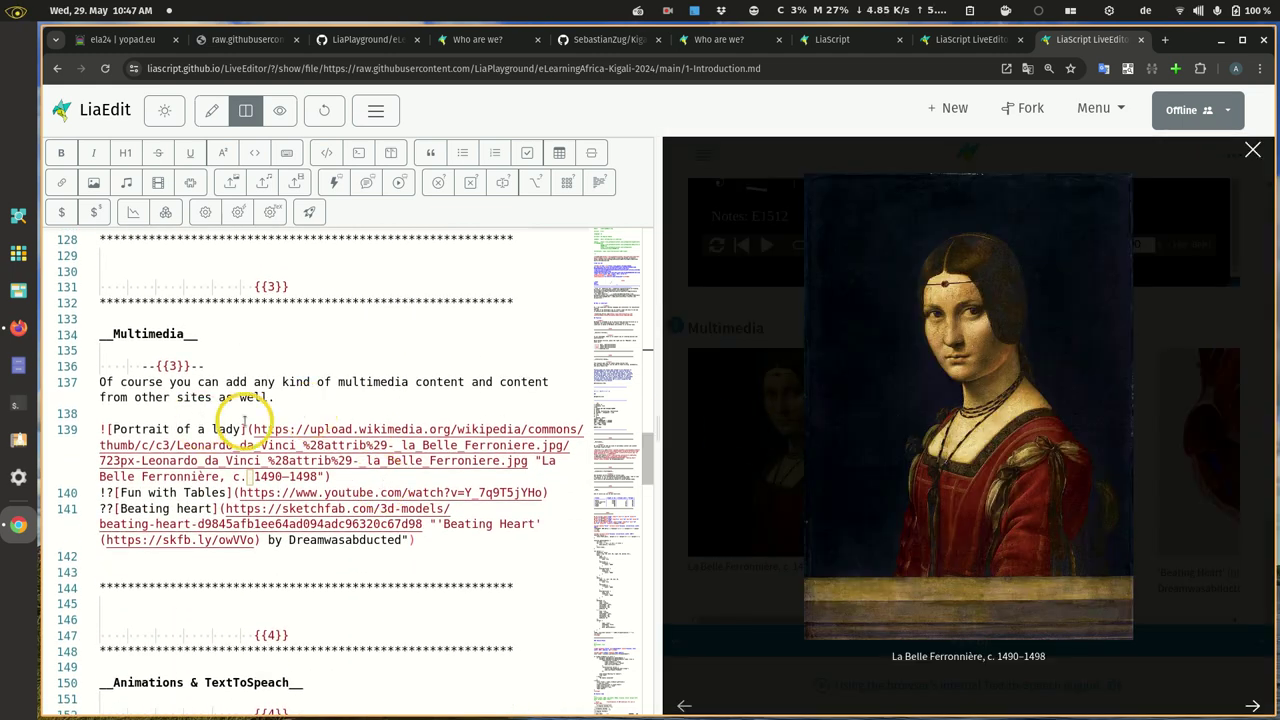
click(998, 483)
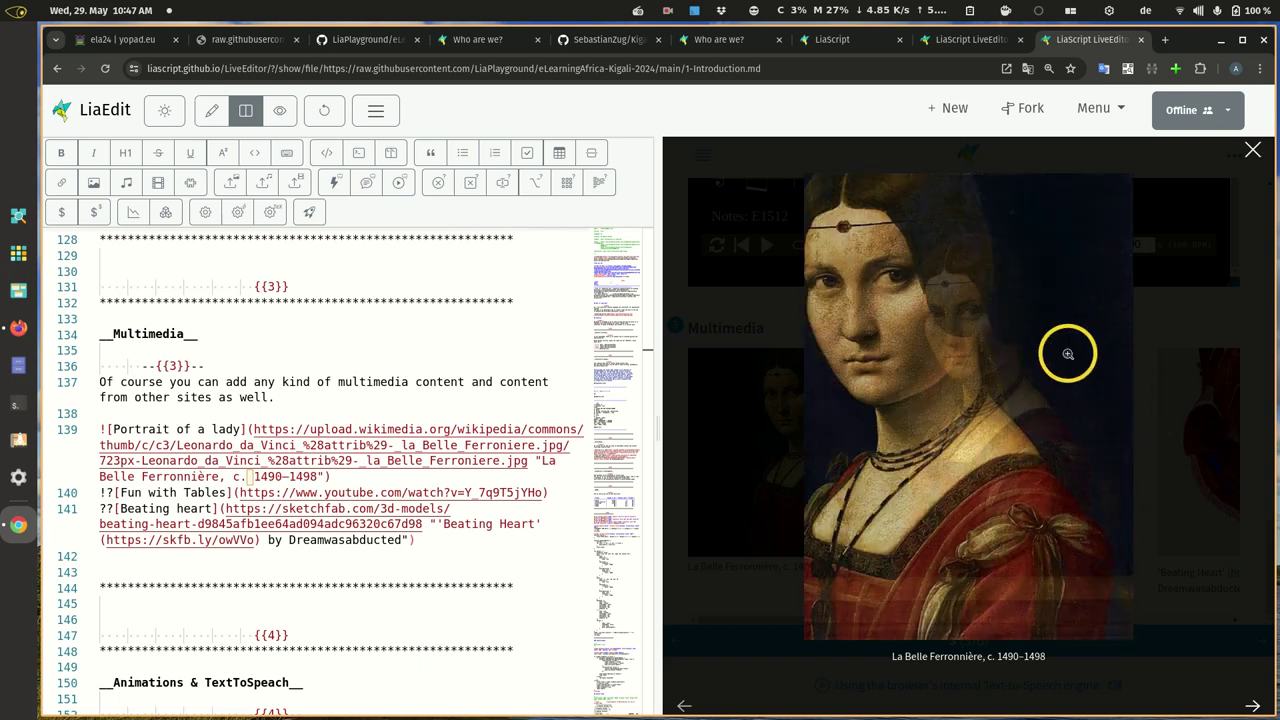
click(1251, 702)
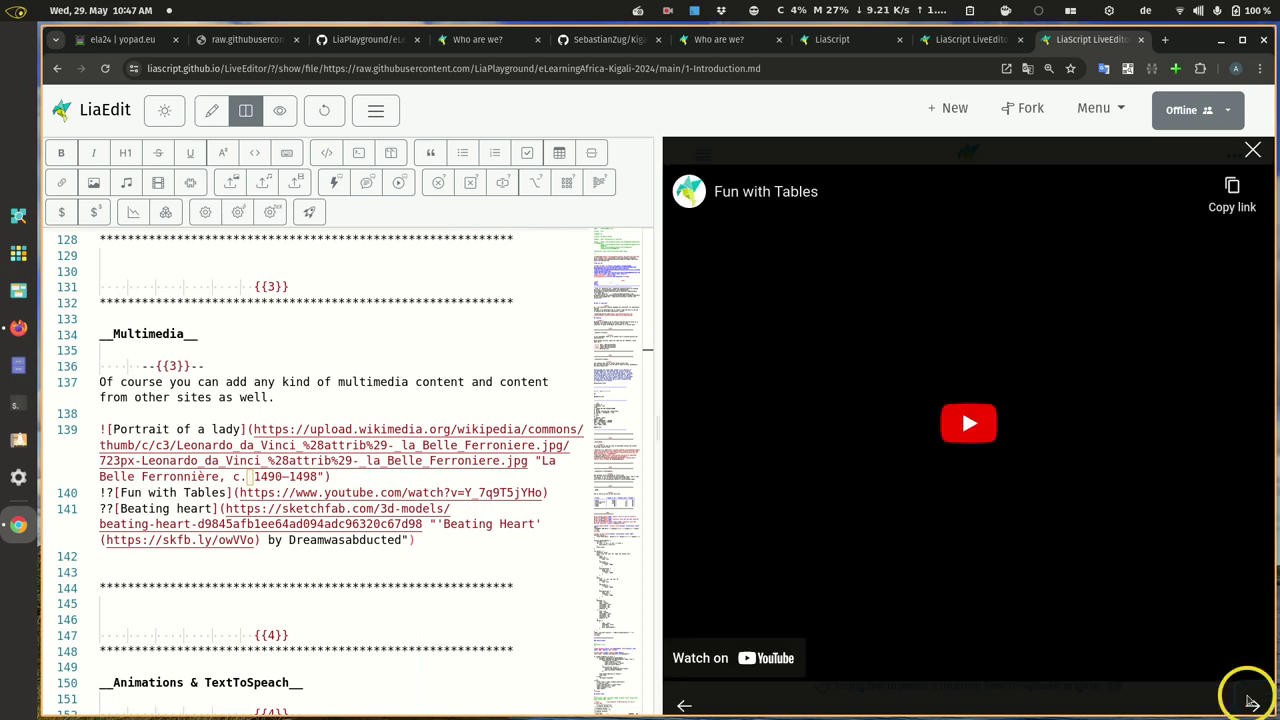
click(968, 423)
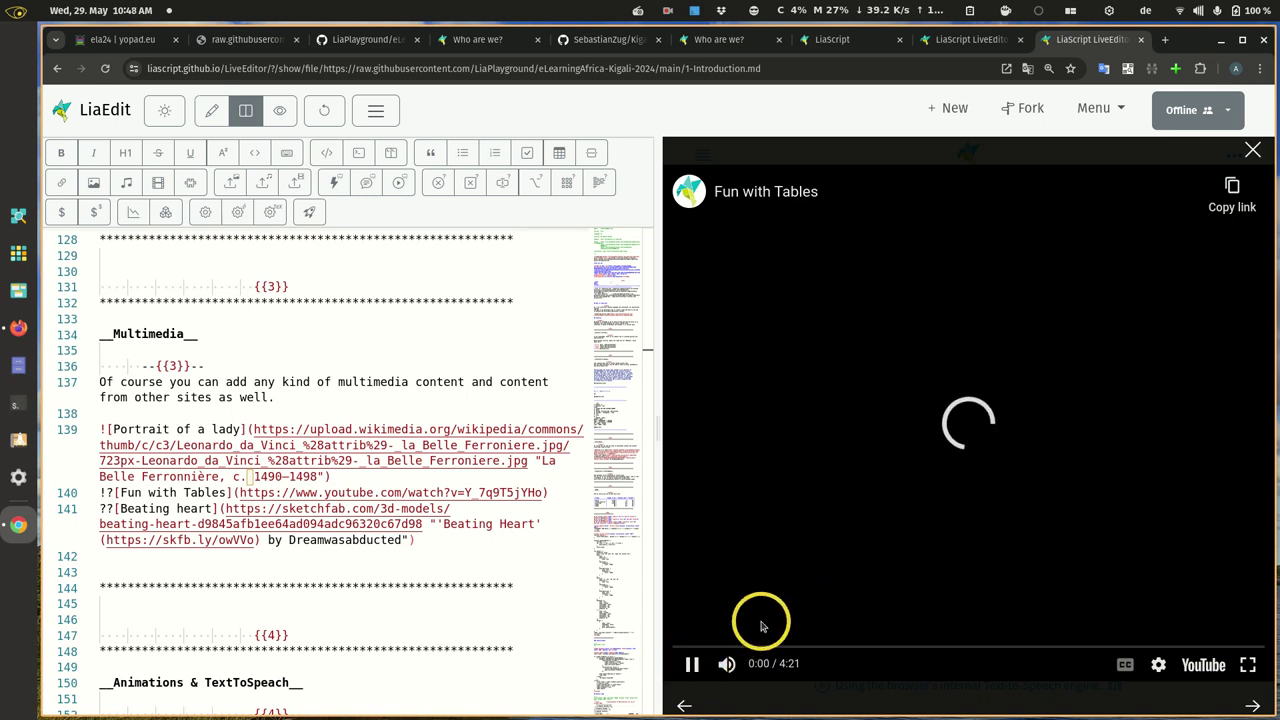
click(693, 663)
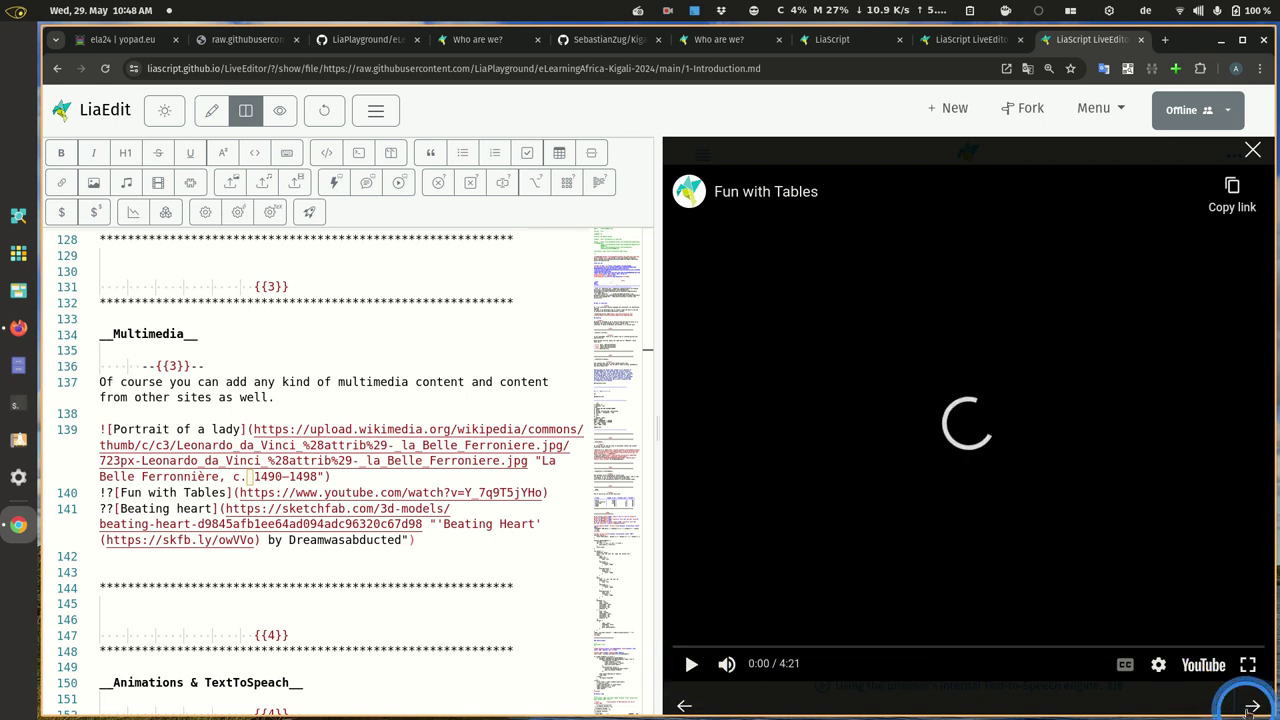
click(1252, 706)
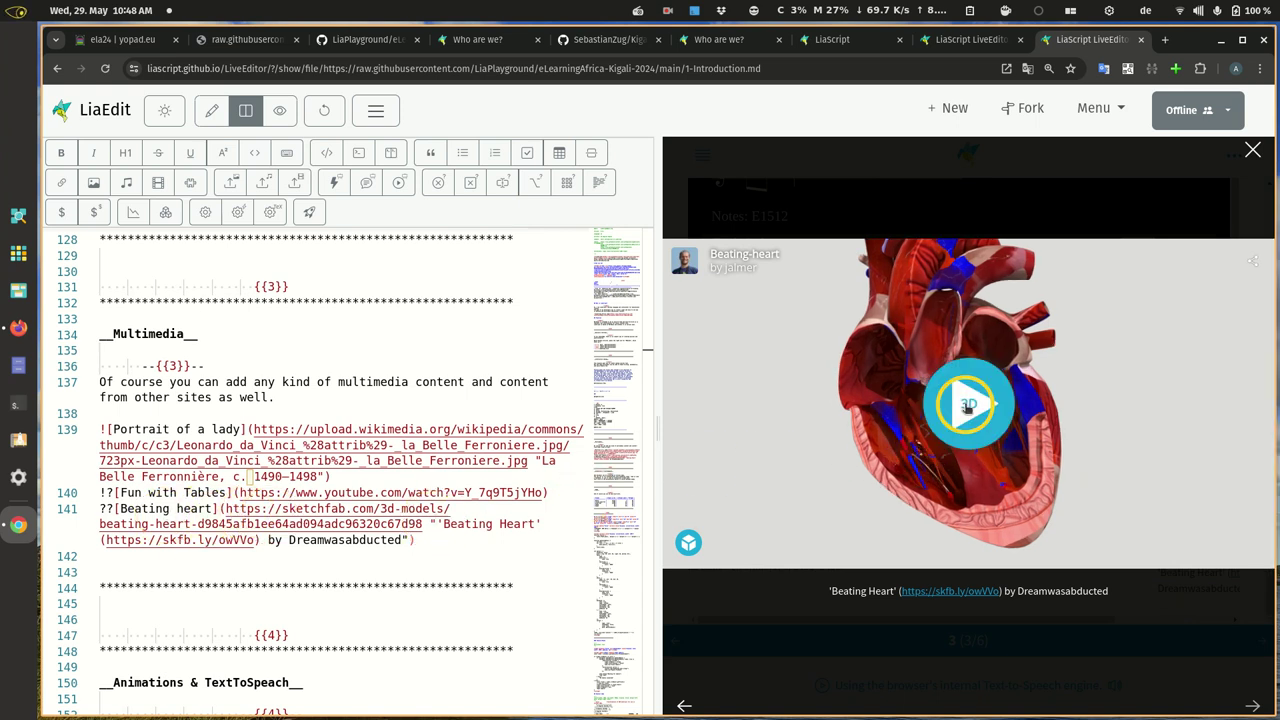
Load and rotate the Beating Heart model, view its Mitralklappe annotation, then close the viewer.
click(956, 403)
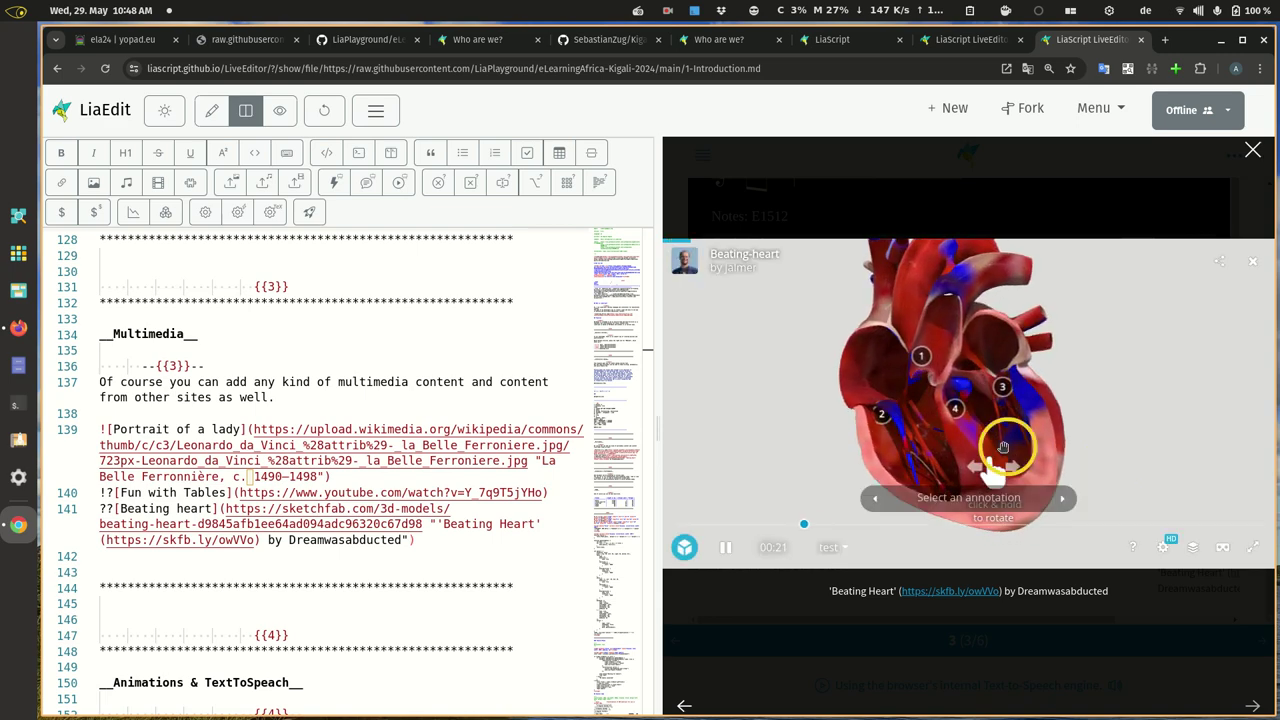
mouse_move(951, 437)
mouse_down()
mouse_move(991, 445)
mouse_move(1018, 383)
mouse_up()
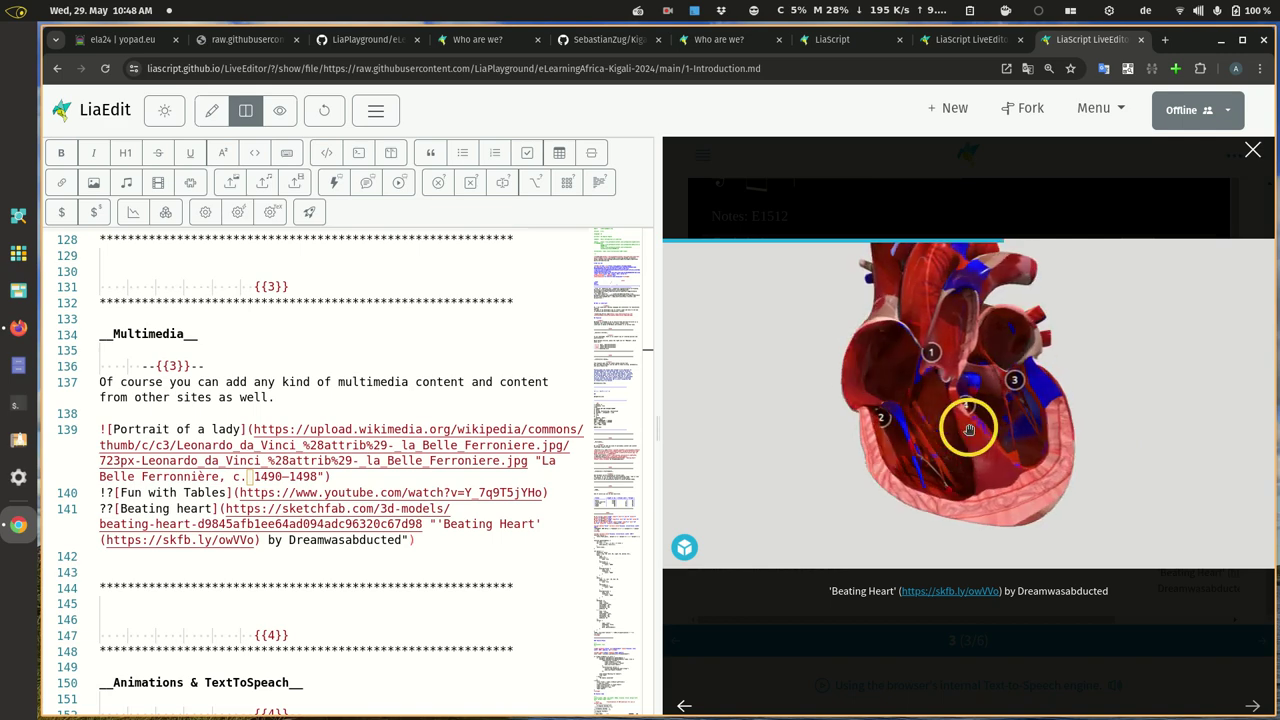
click(1018, 383)
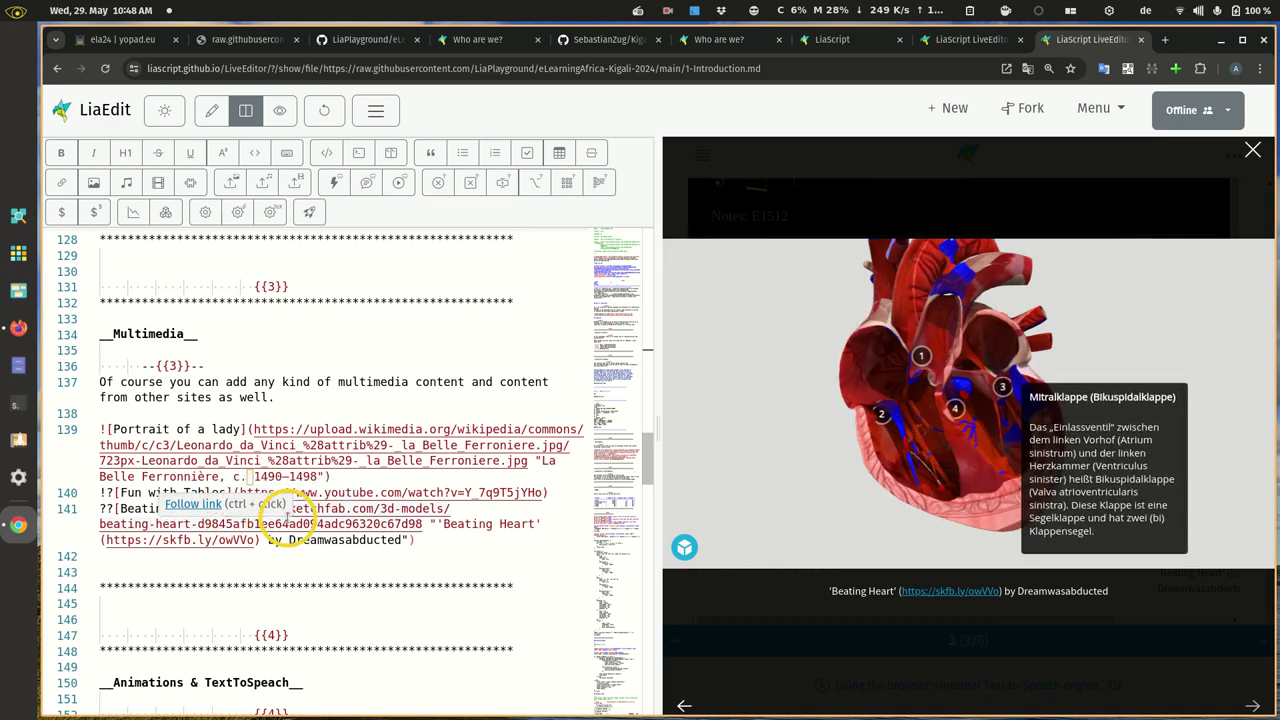
mouse_move(968, 400)
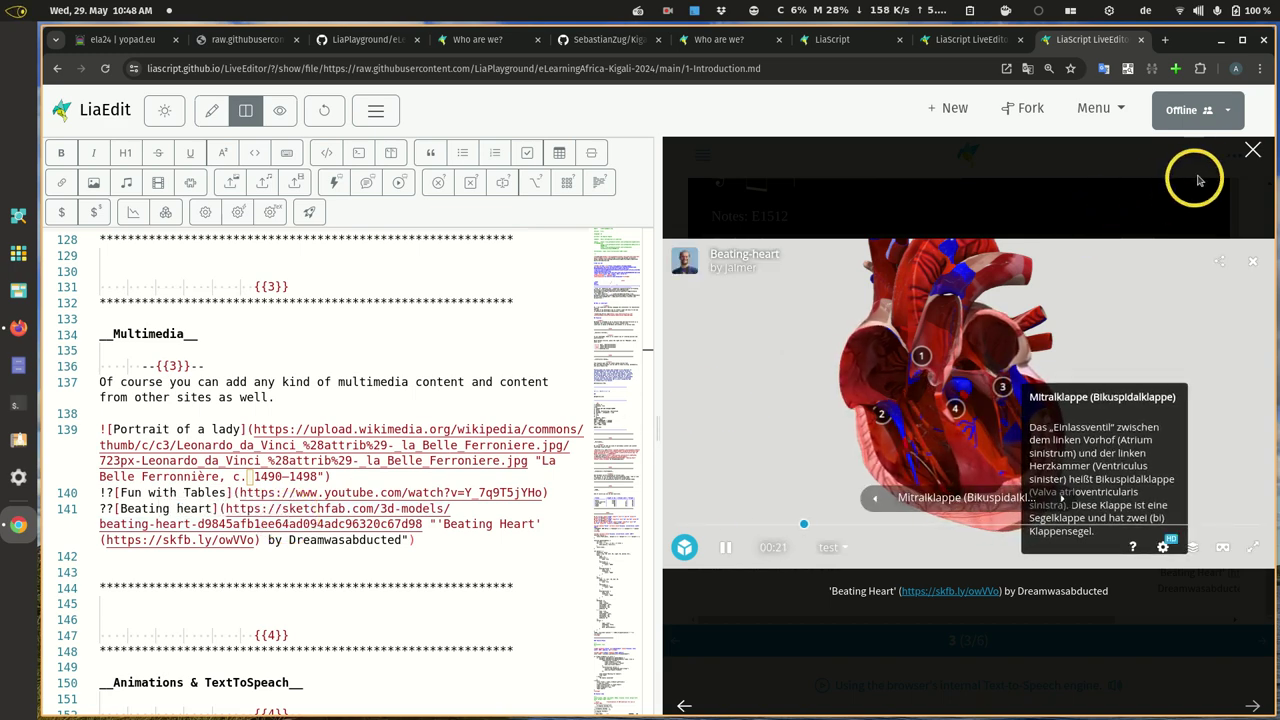
click(1252, 150)
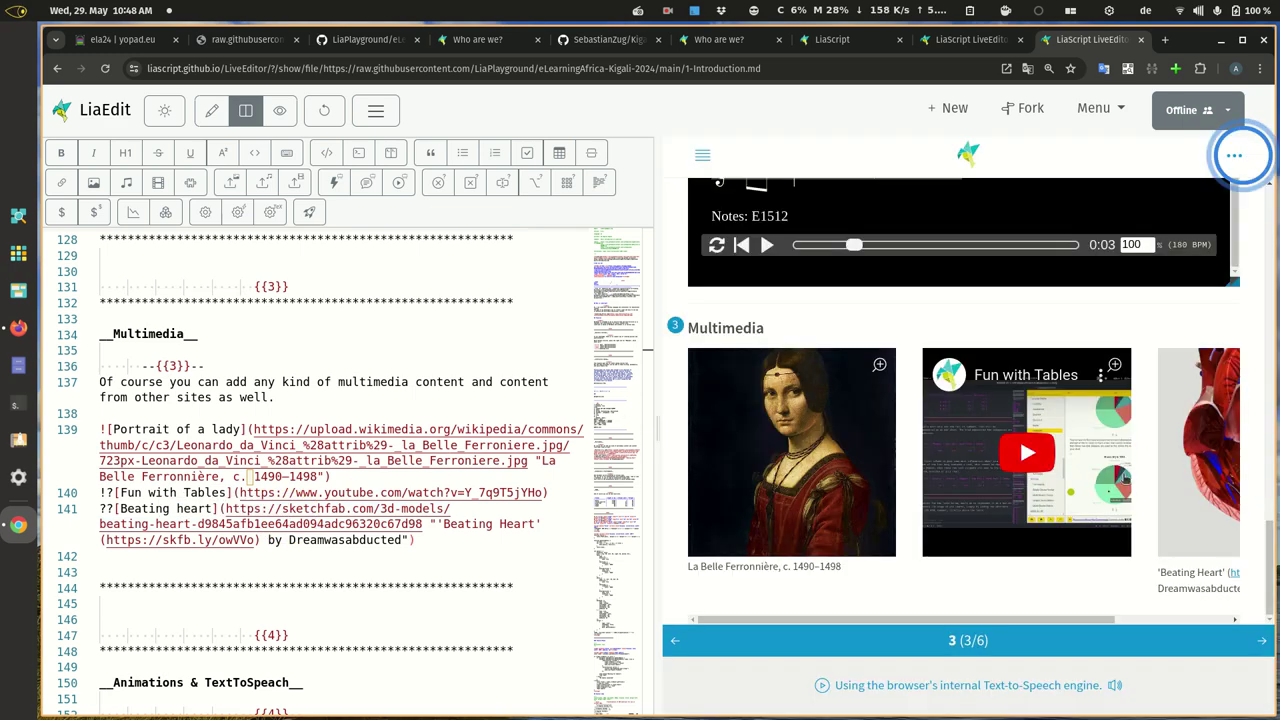
Reveal the Animations & TextToSpeach part of the slide and bring up the display settings.
click(1260, 641)
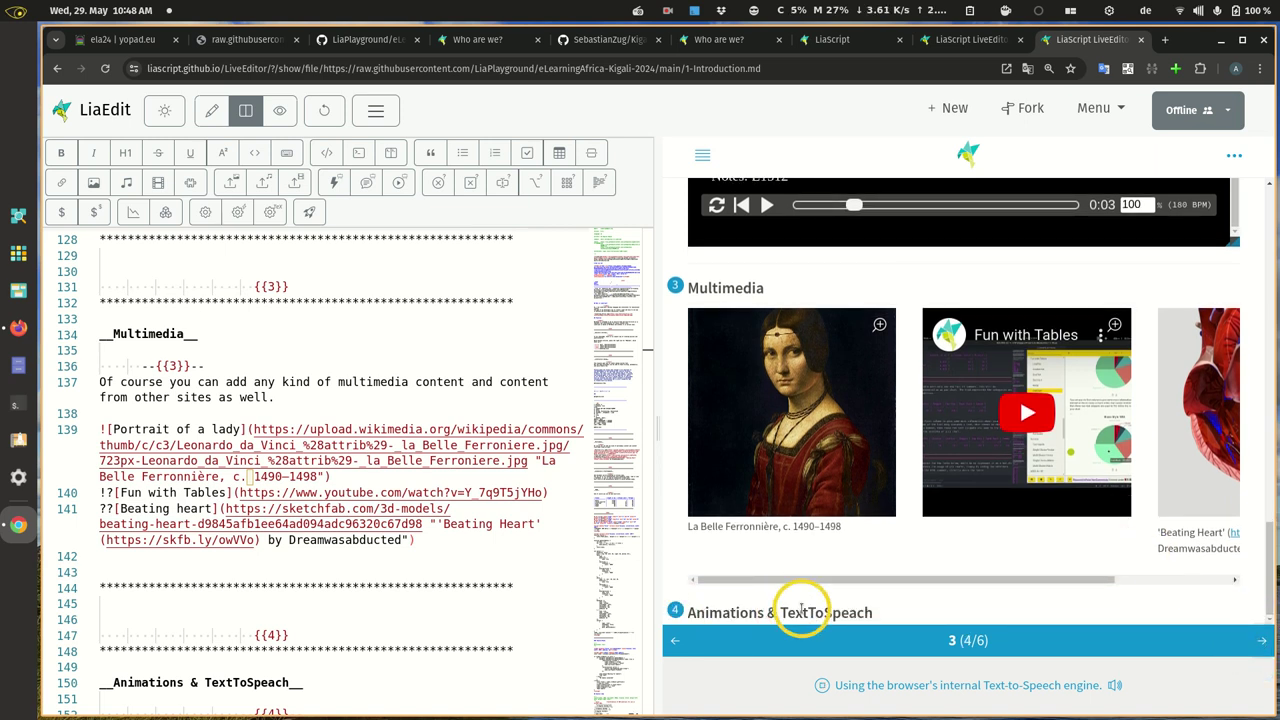
click(1237, 155)
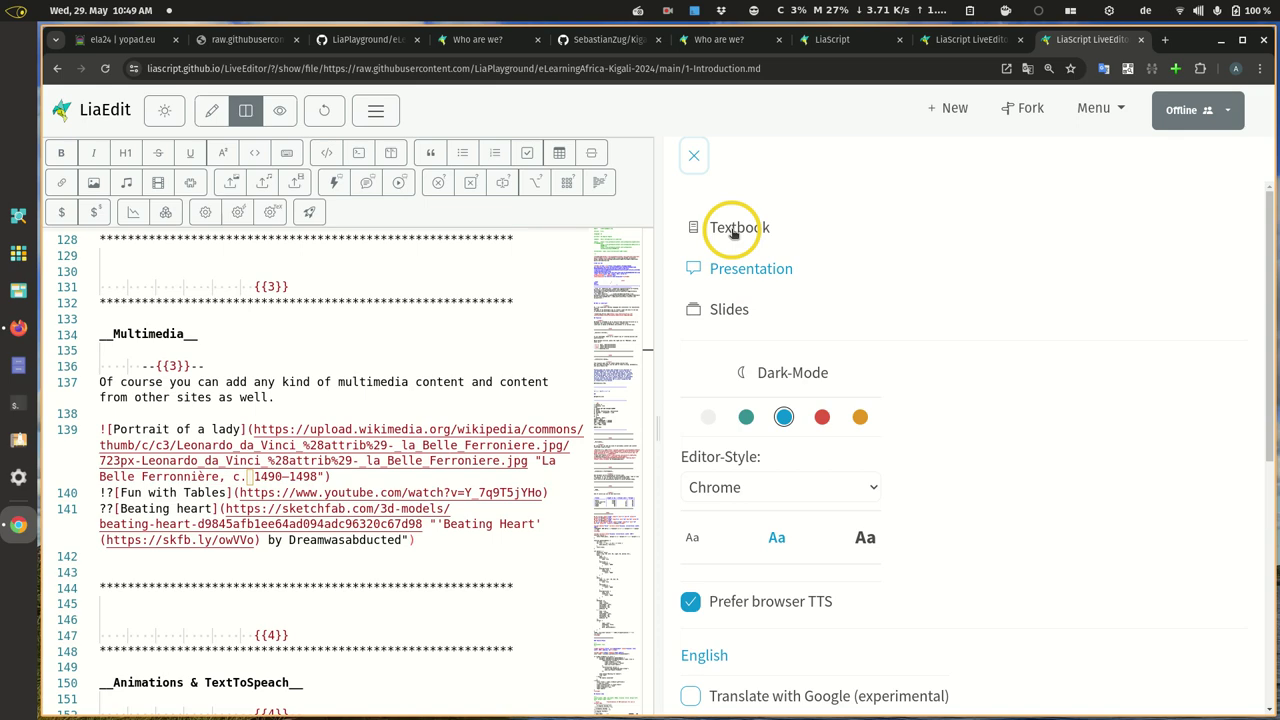
Switch the course preview to Textbook mode and close the settings panel.
click(735, 228)
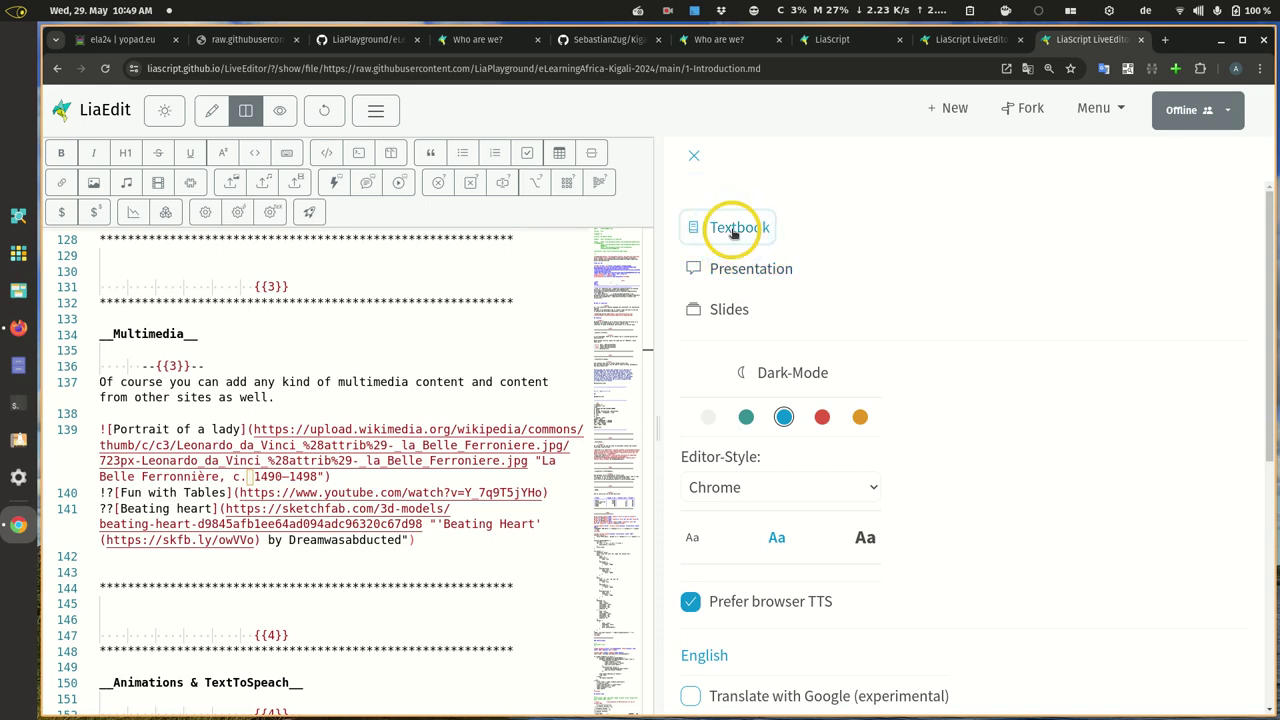
click(692, 155)
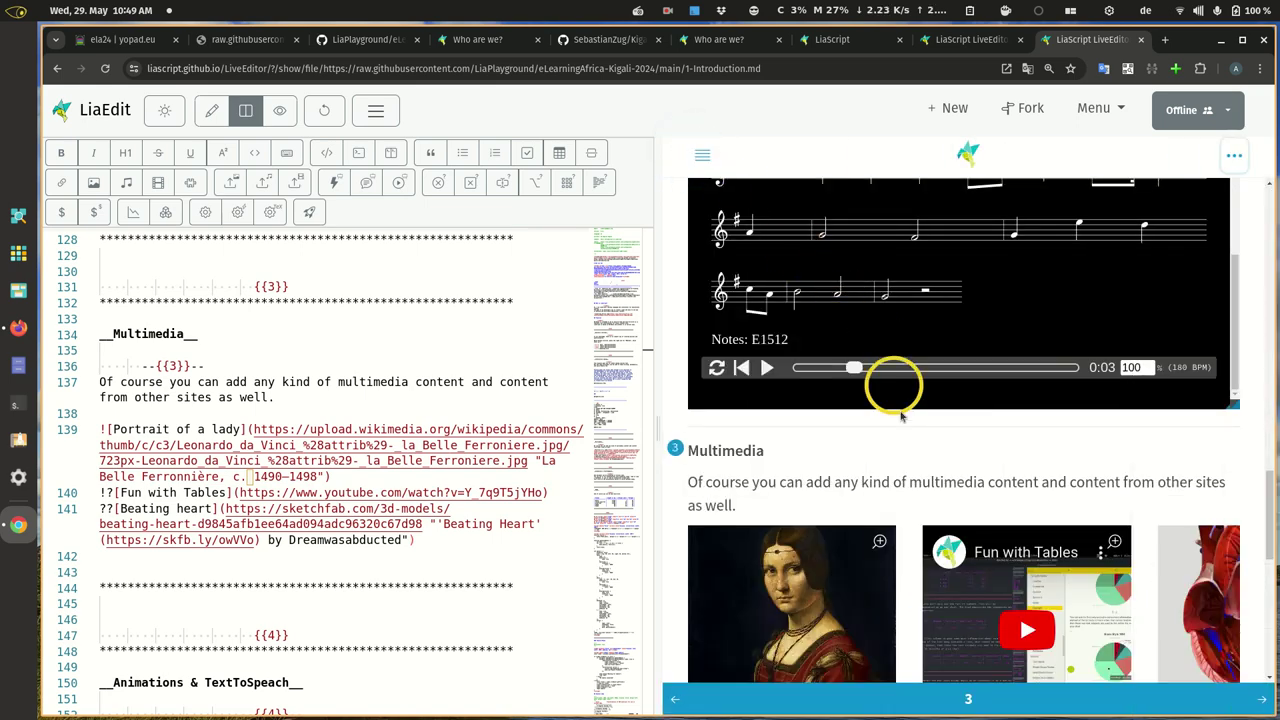
scroll(905, 440, up, 8)
scroll(905, 440, up, 5)
scroll(905, 440, up, 3)
scroll(703, 378, up, 10)
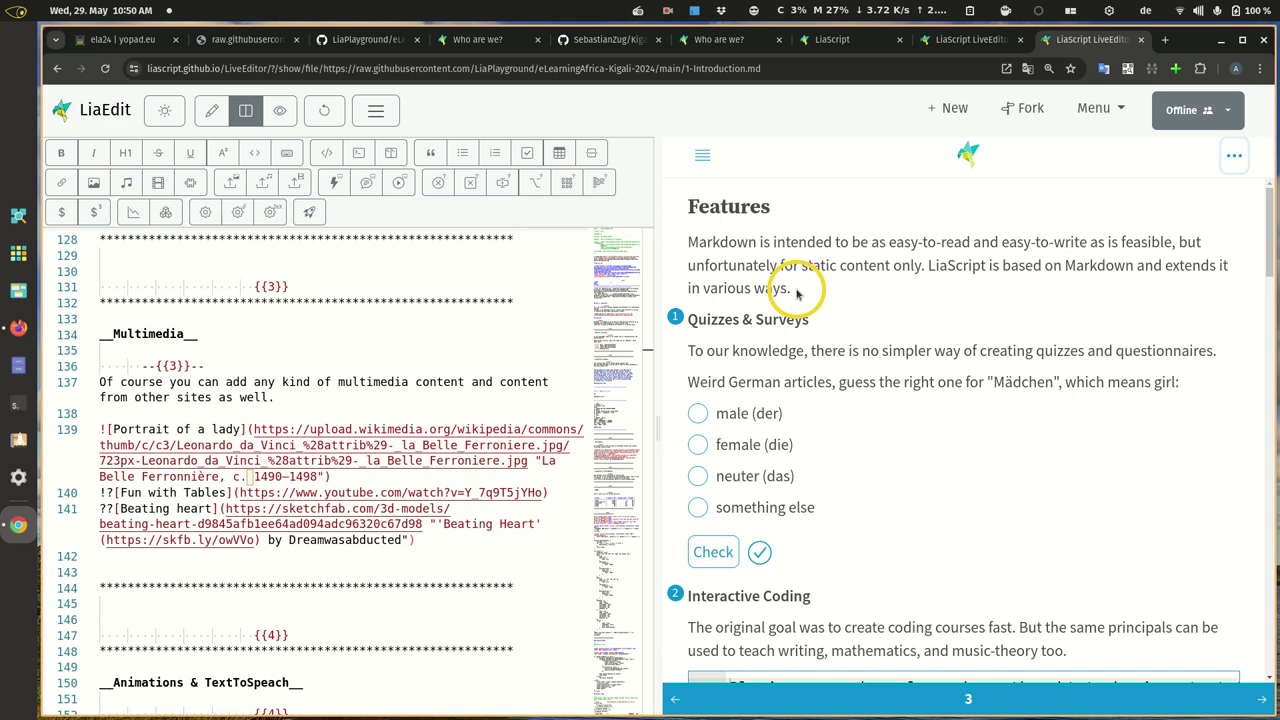
scroll(797, 290, down, 6)
scroll(797, 290, down, 2)
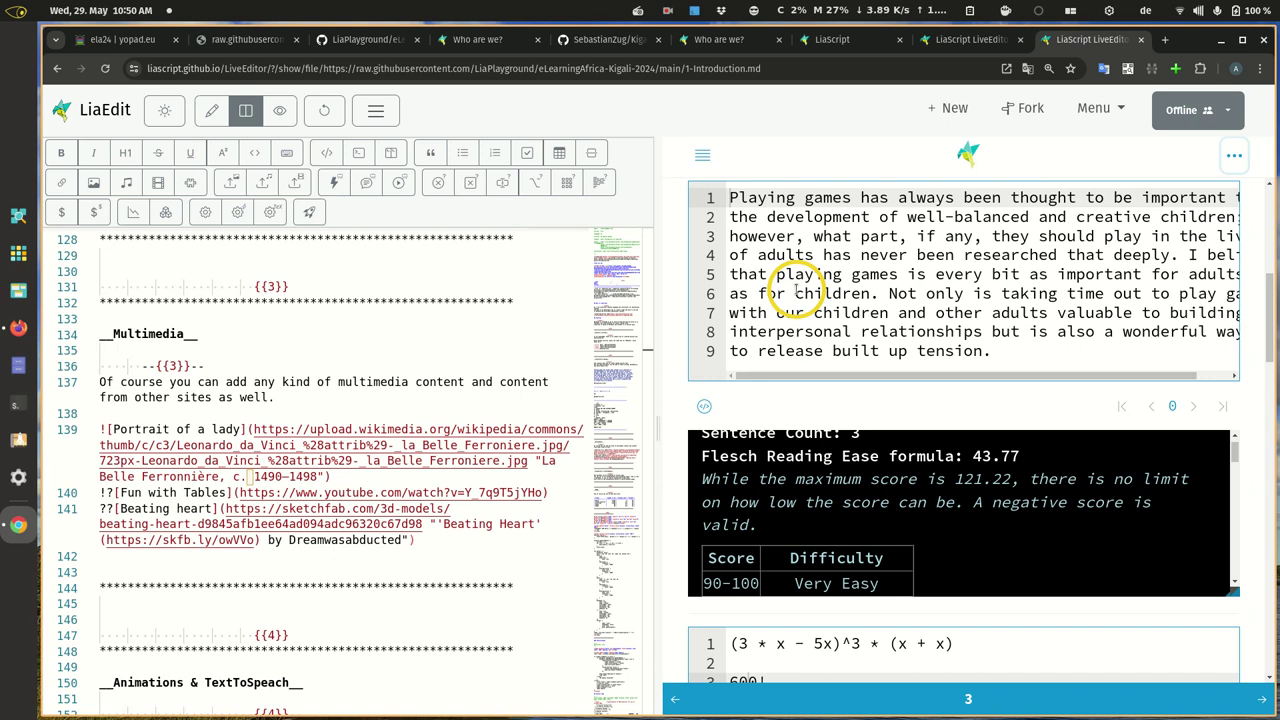
scroll(795, 290, down, 10)
scroll(795, 290, down, 5)
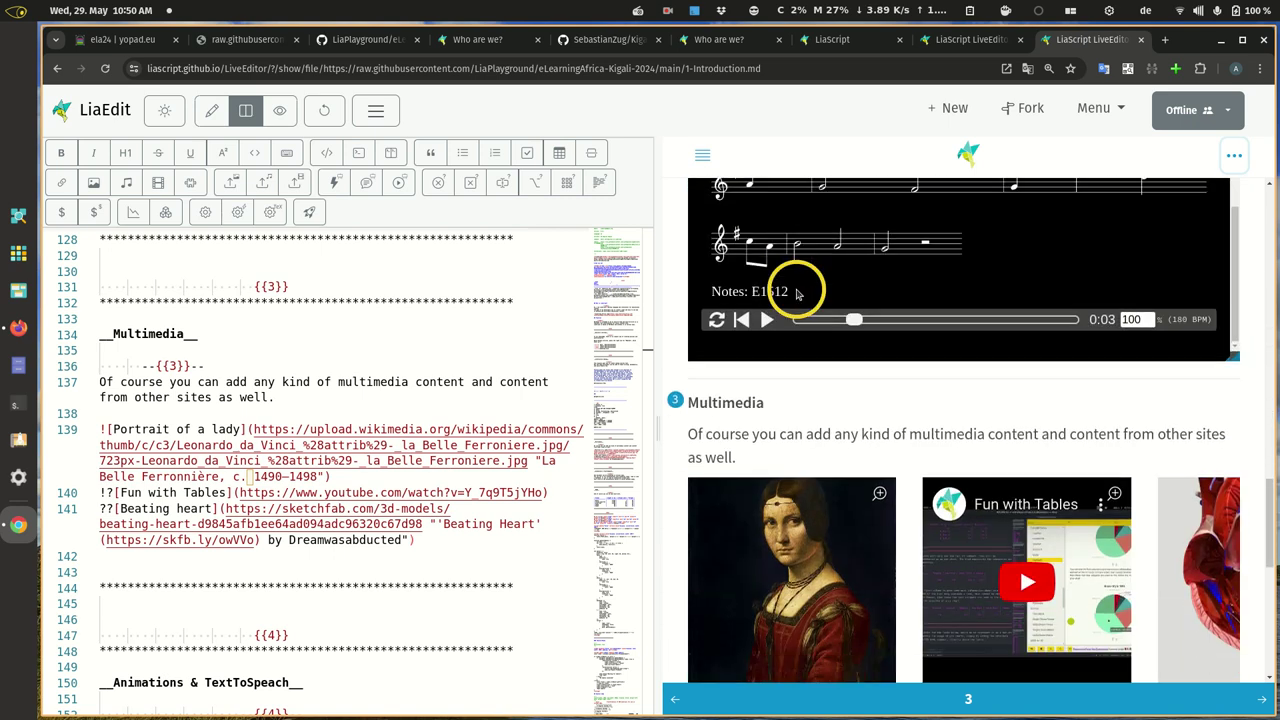
Advance the preview, then start and allow the live camera on the published Feature-Phone page.
click(1263, 700)
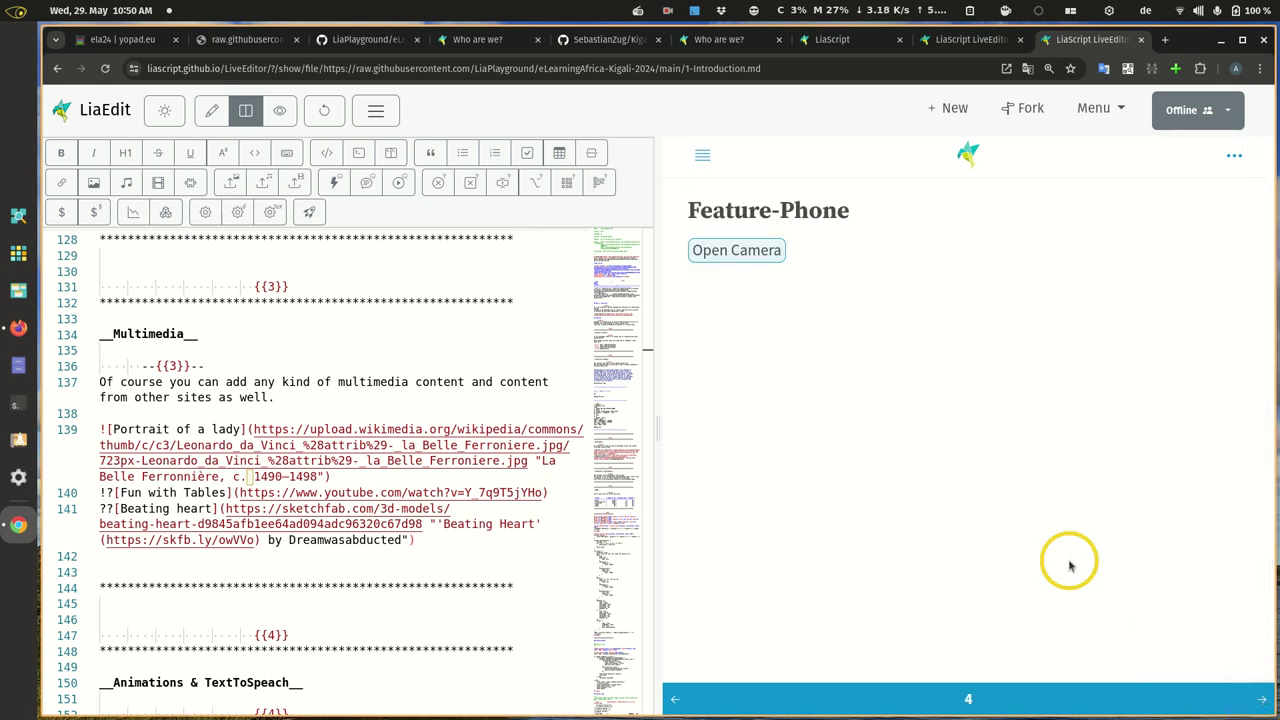
key(alt+Tab)
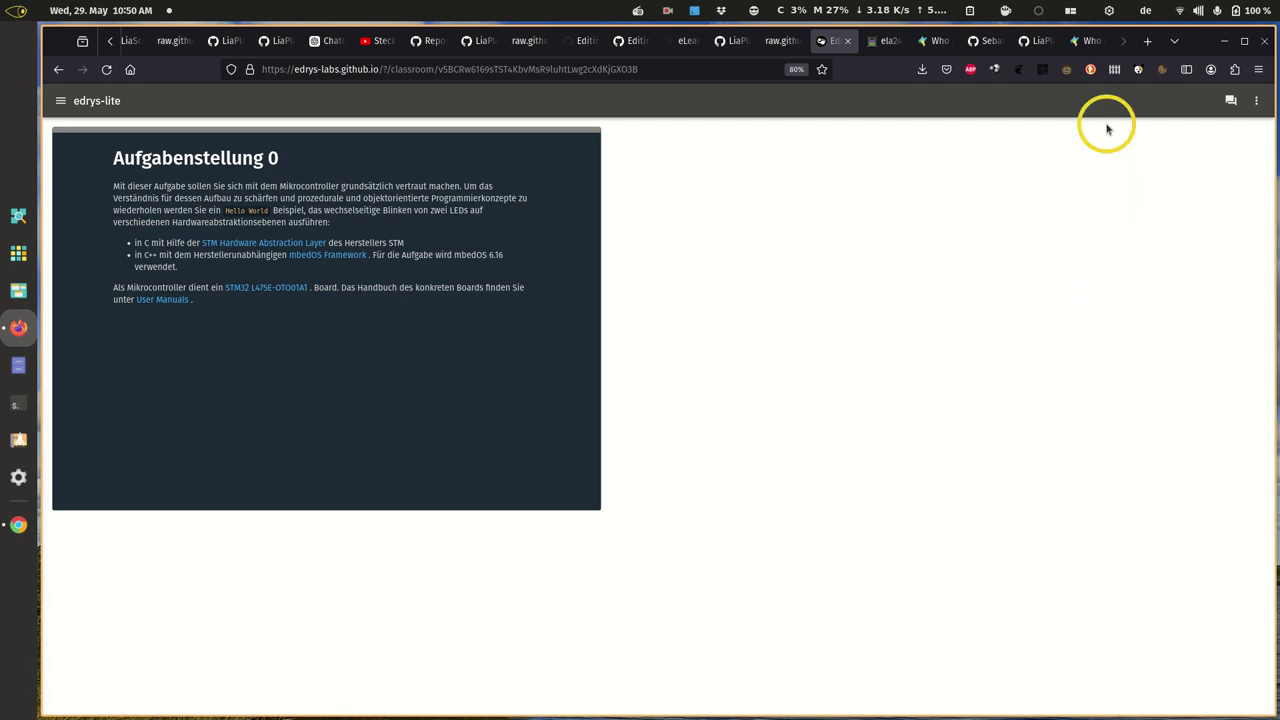
click(1090, 41)
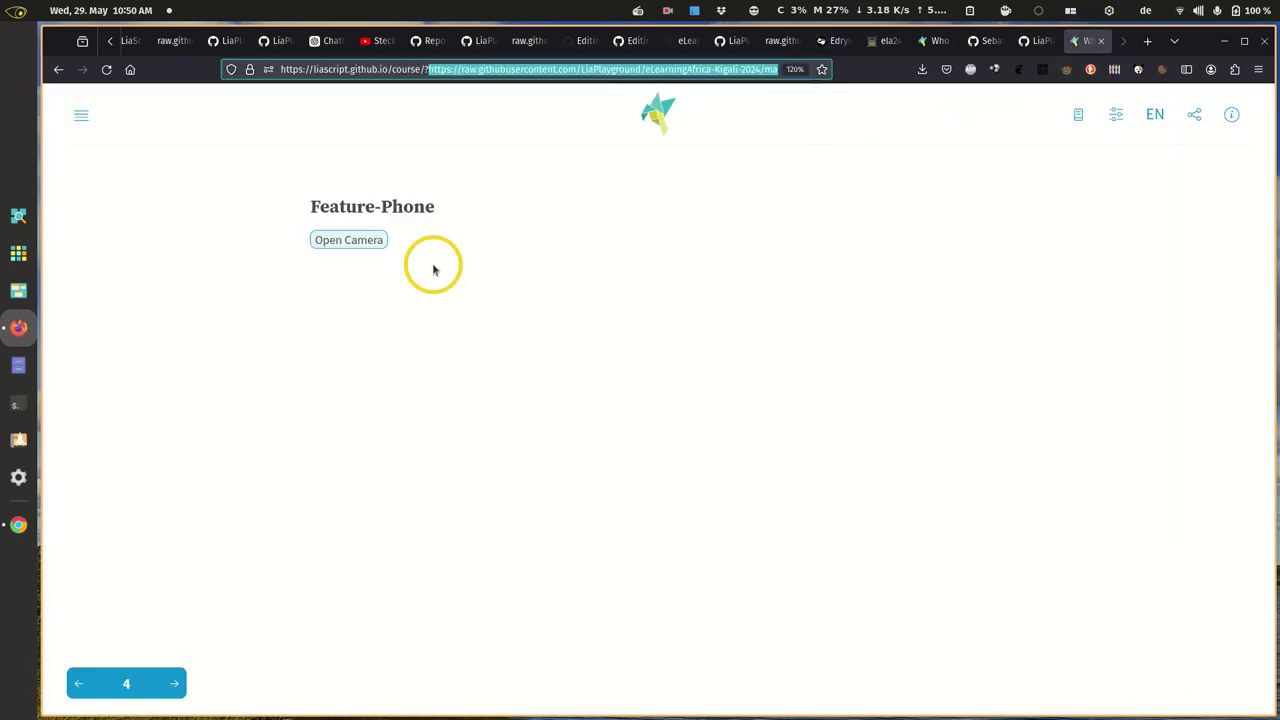
click(348, 240)
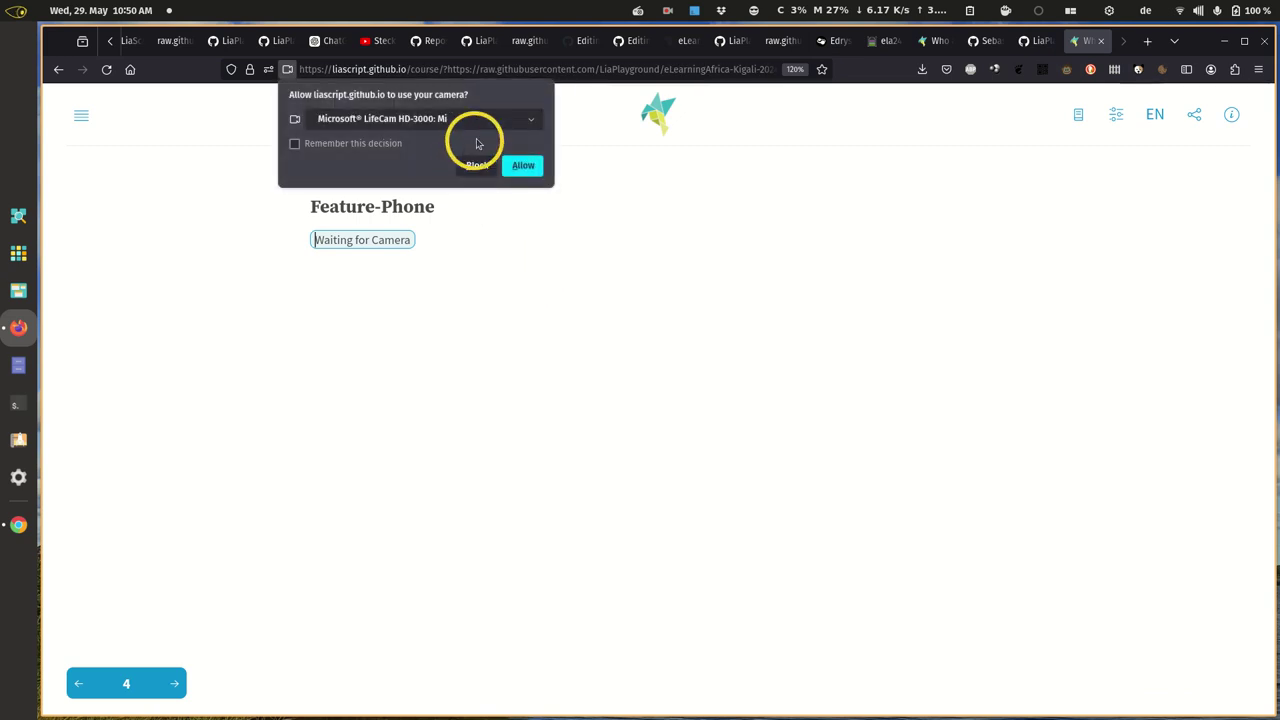
click(524, 166)
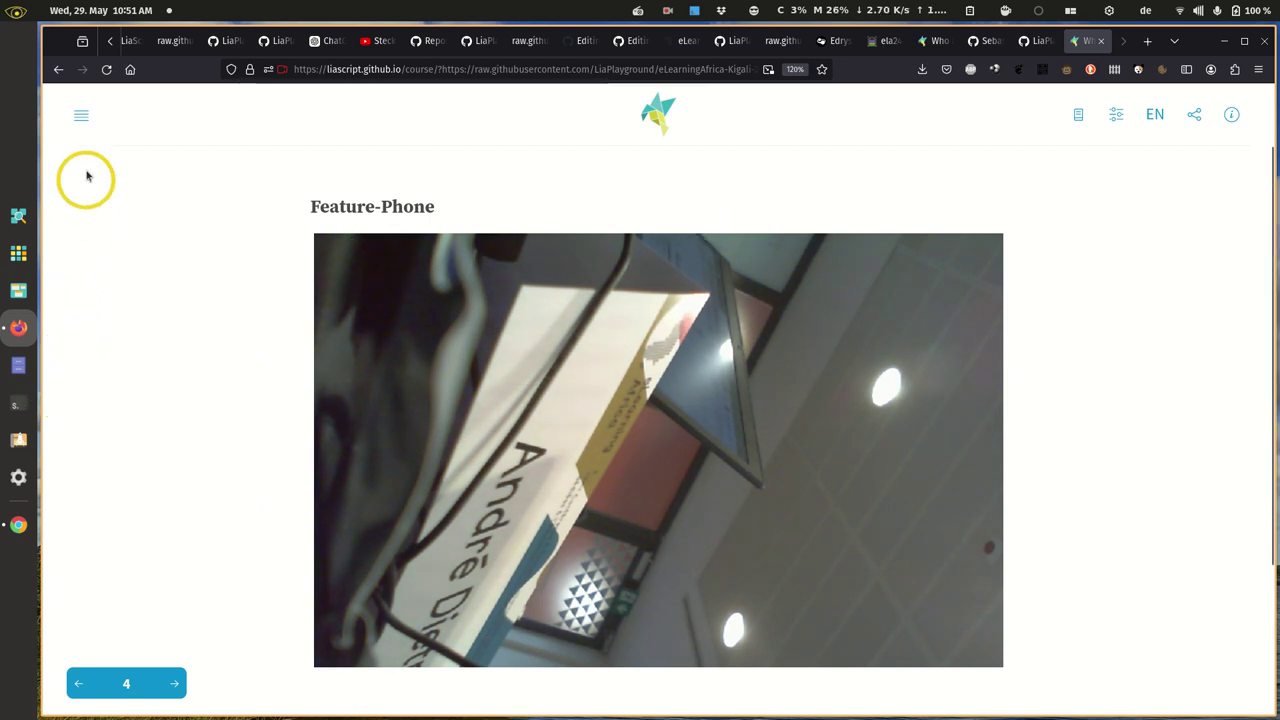
Go to the course Home listing from the sidebar and reopen the 'Who are we?' course.
click(81, 122)
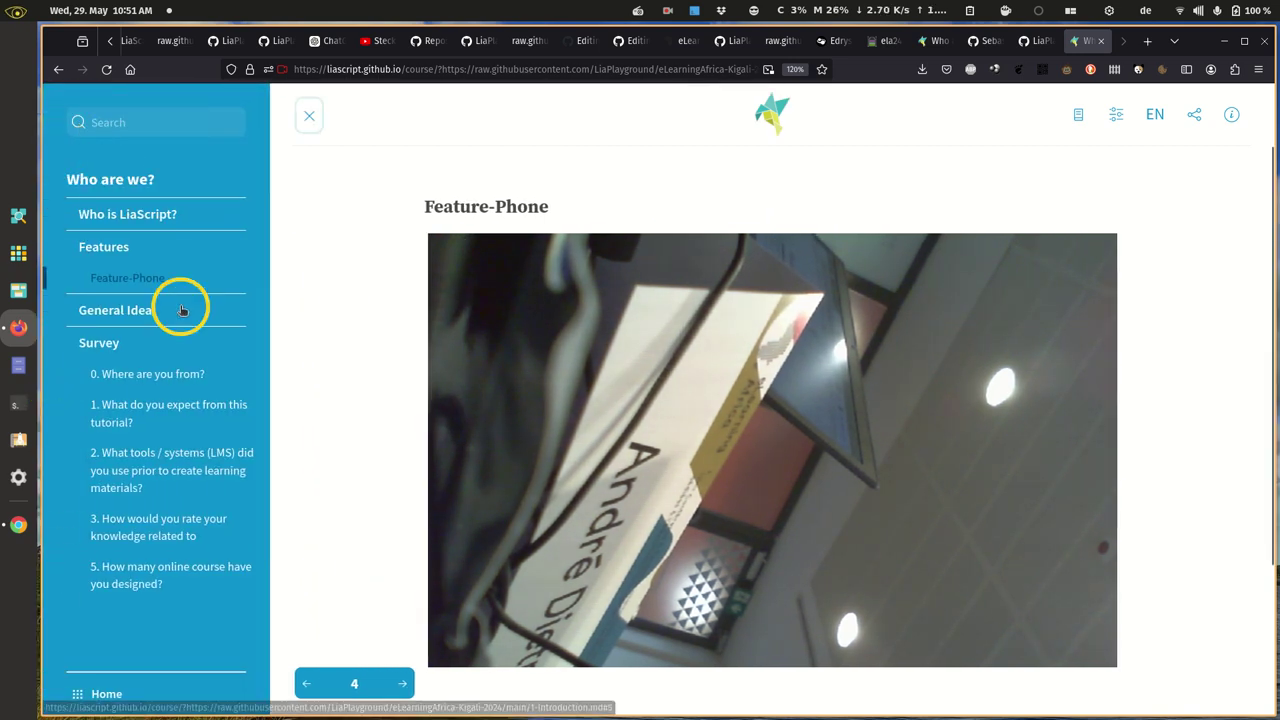
click(106, 694)
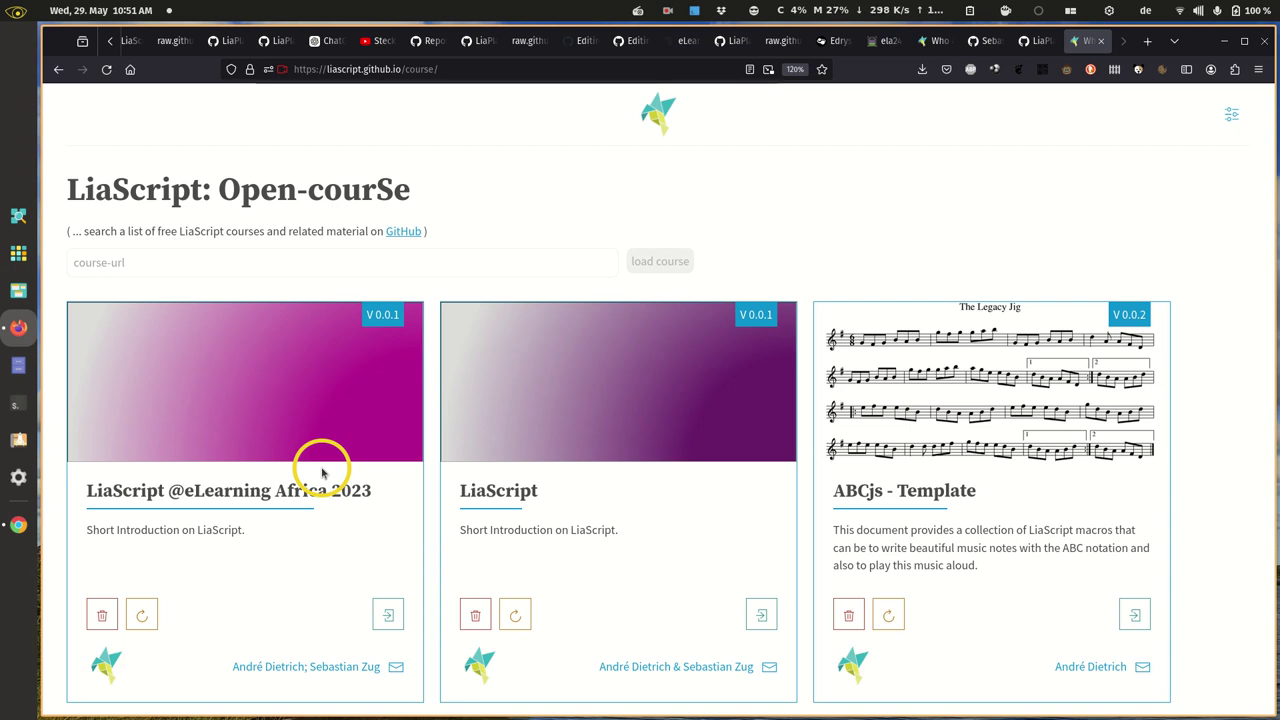
click(388, 612)
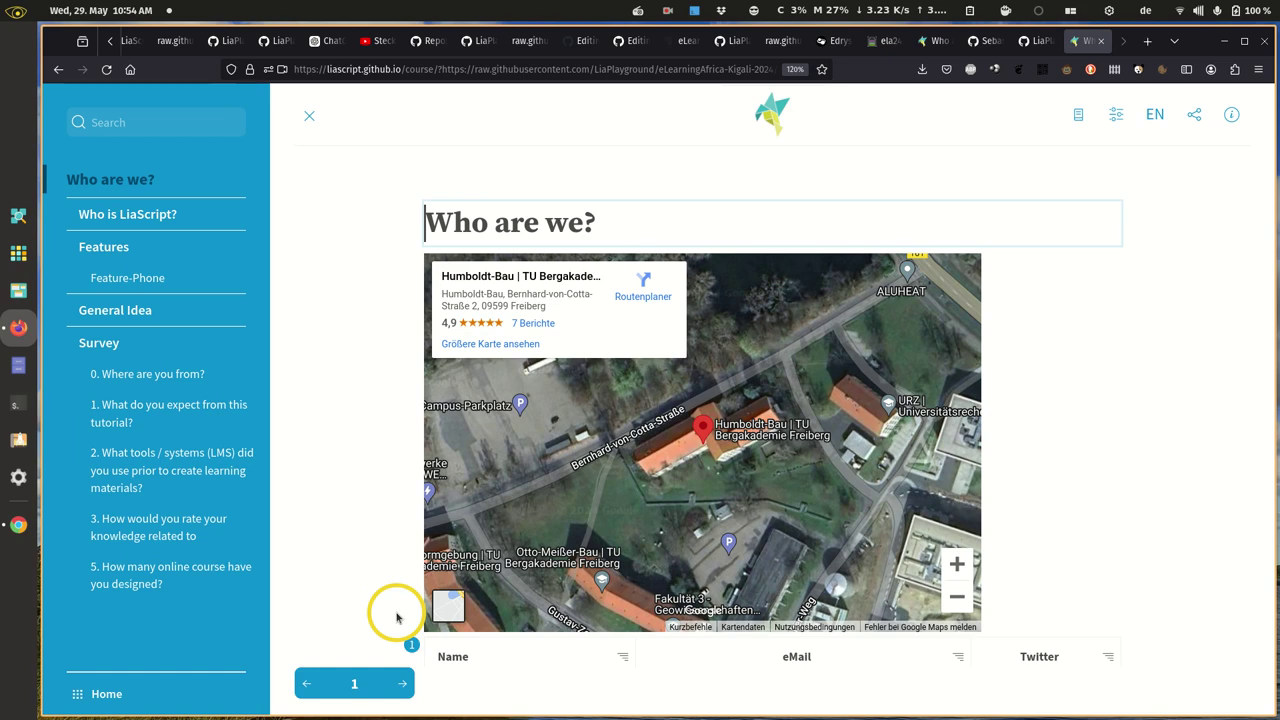
View the General Idea slide, then switch back to the LiveEditor window.
click(107, 310)
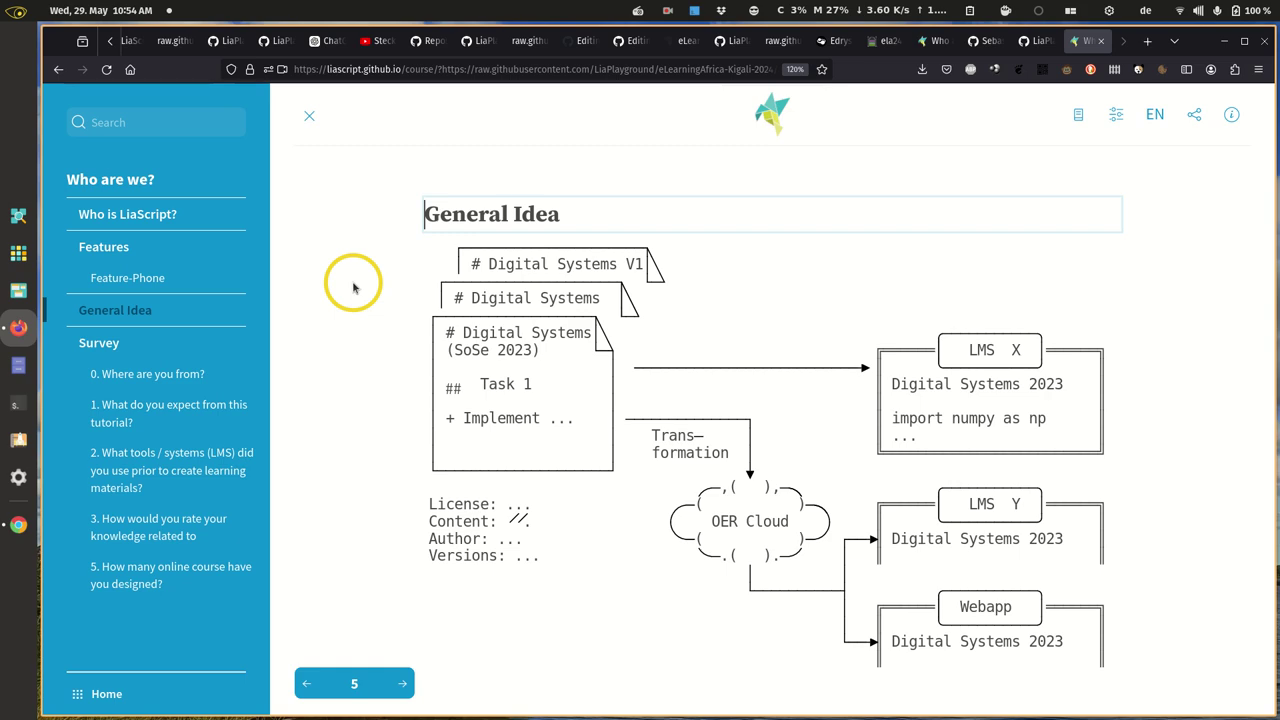
key(alt+Tab)
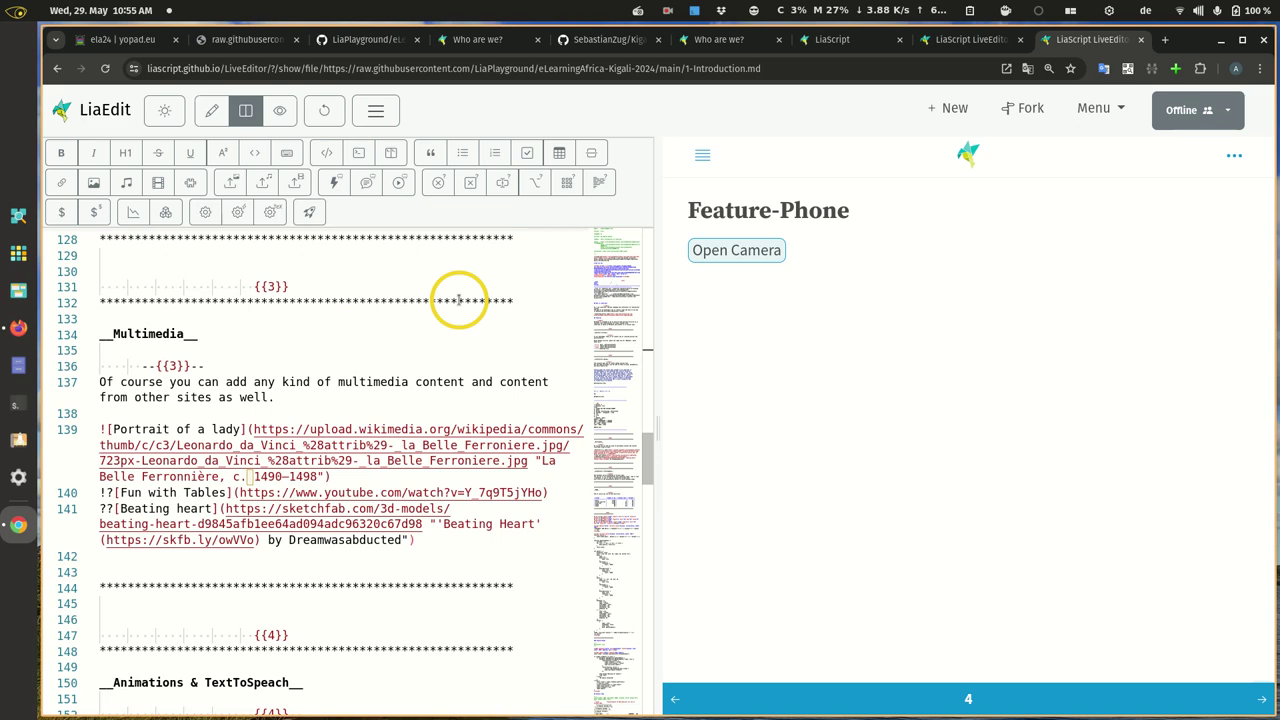
scroll(459, 298, down, 4)
scroll(459, 298, down, 3)
scroll(459, 298, down, 3)
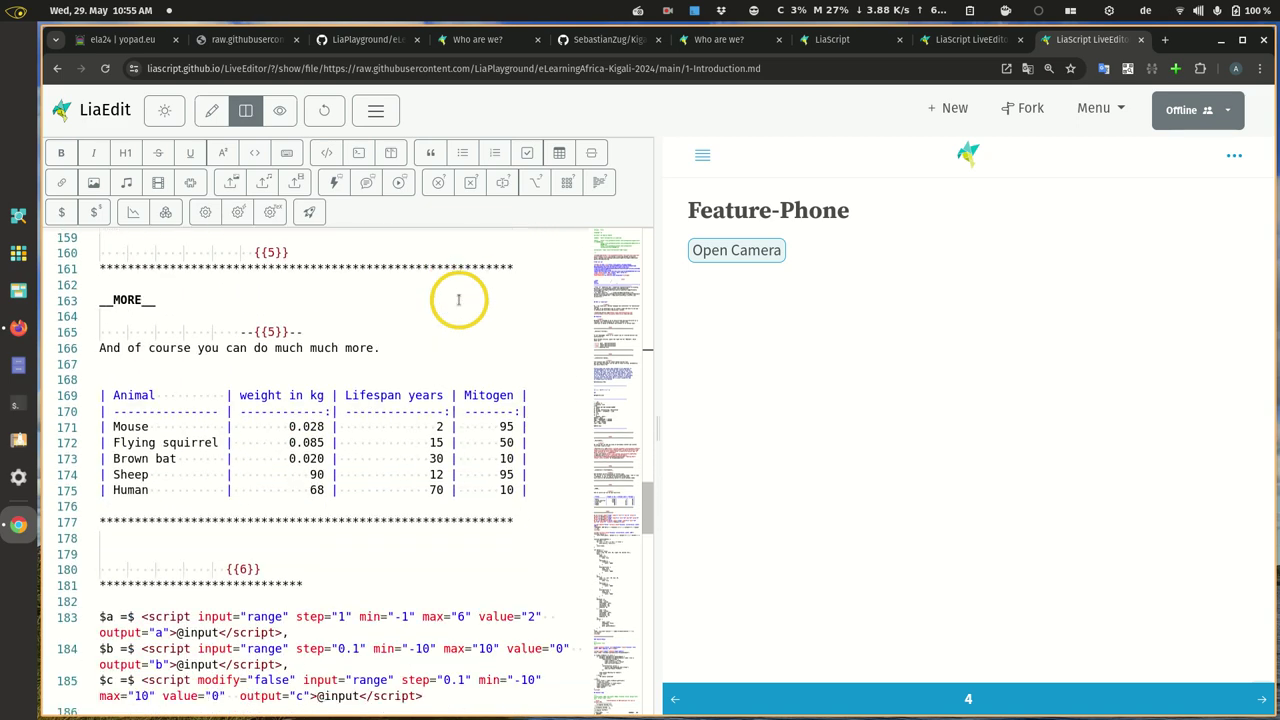
scroll(543, 360, up, 3)
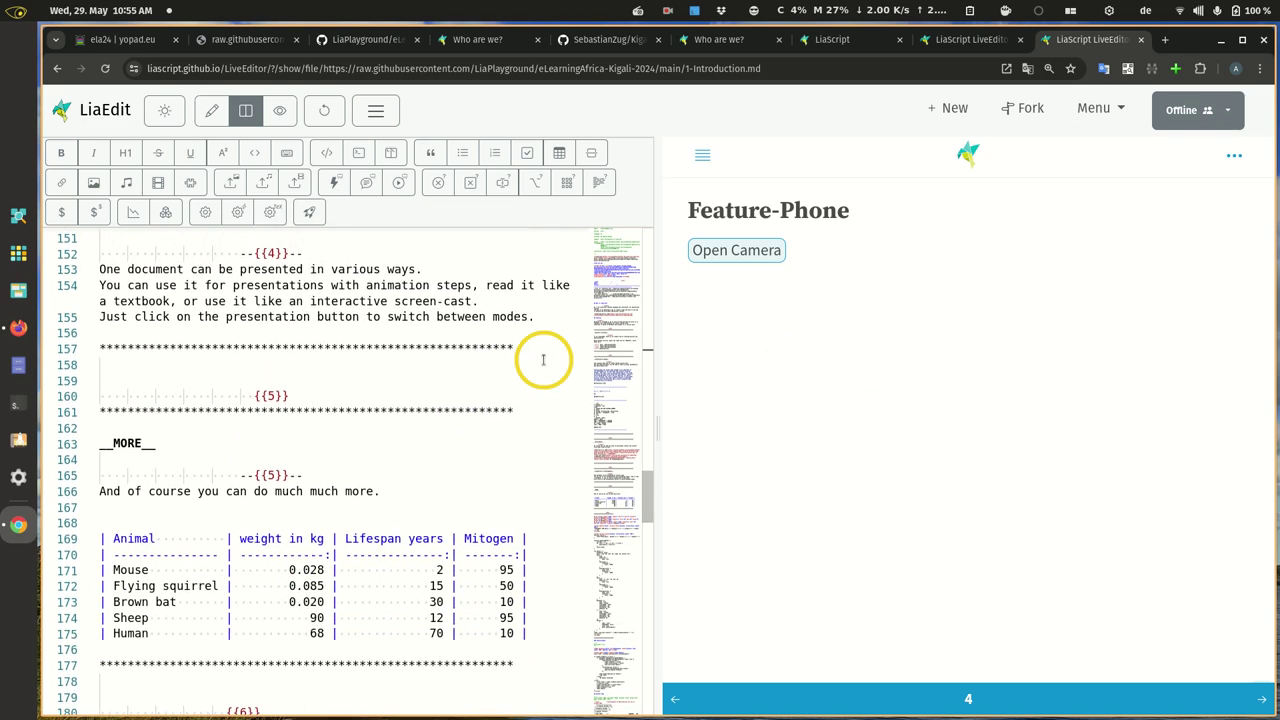
scroll(543, 360, up, 2)
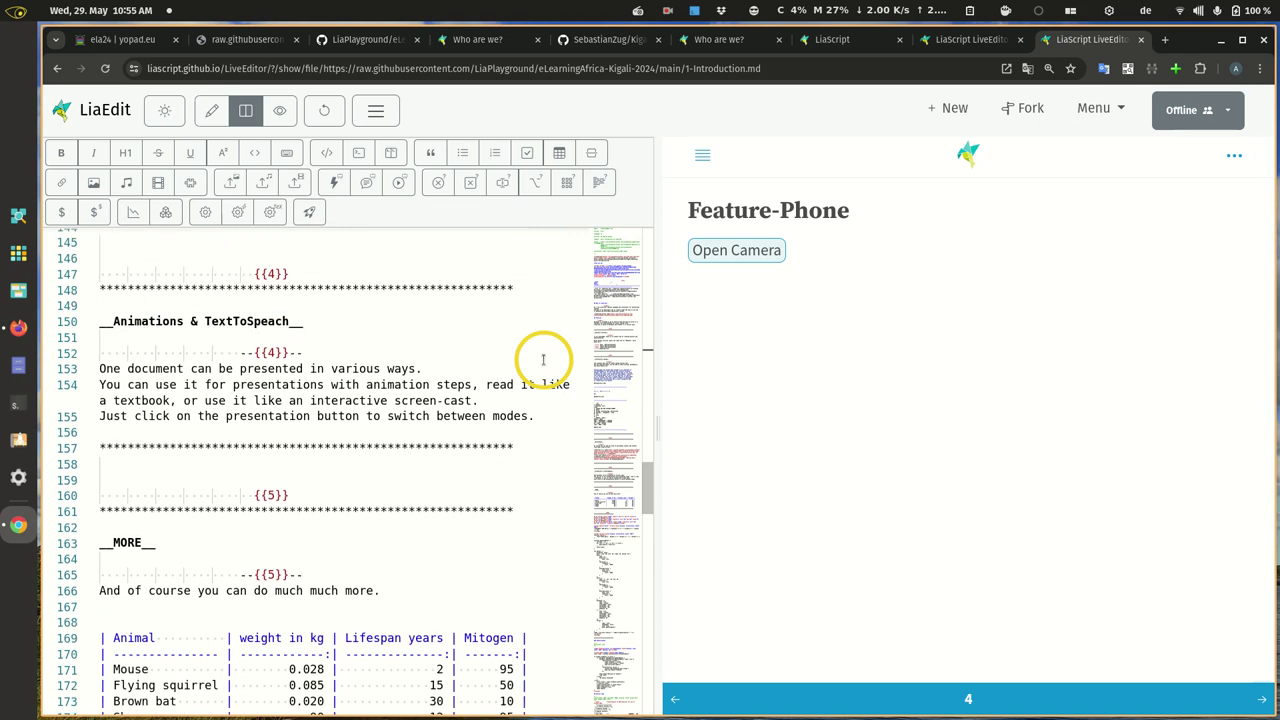
Go back to slide 3, bring the MORE animal table into view, and stop the music playback.
click(677, 700)
scroll(887, 610, down, 5)
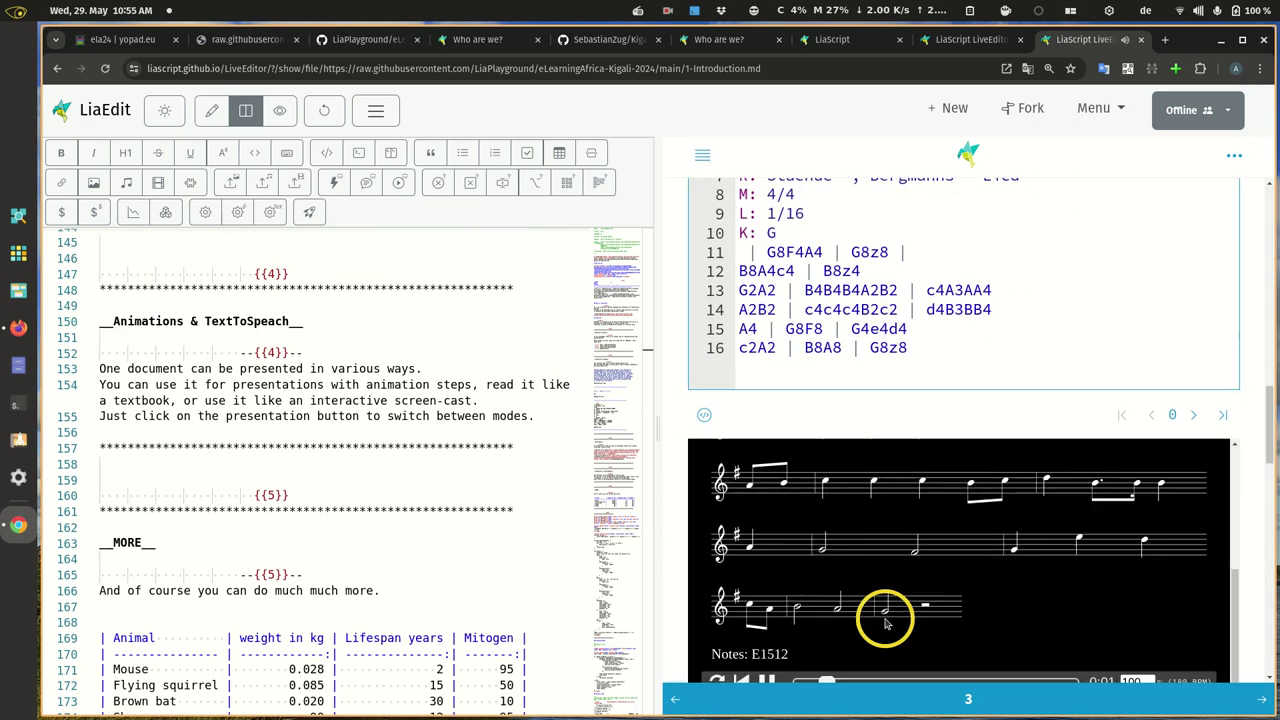
drag(1256, 410, 1256, 435)
click(777, 565)
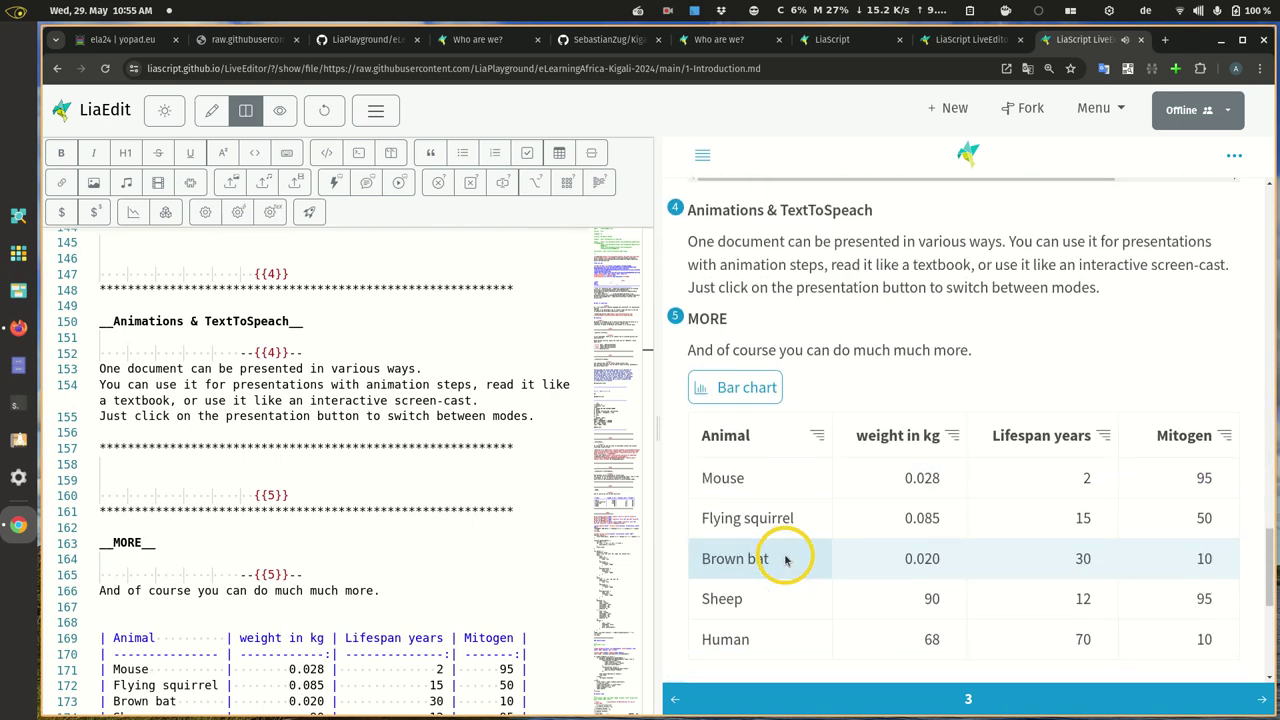
scroll(786, 500, up, 3)
scroll(790, 450, up, 5)
scroll(795, 432, up, 3)
scroll(795, 432, down, 3)
click(768, 433)
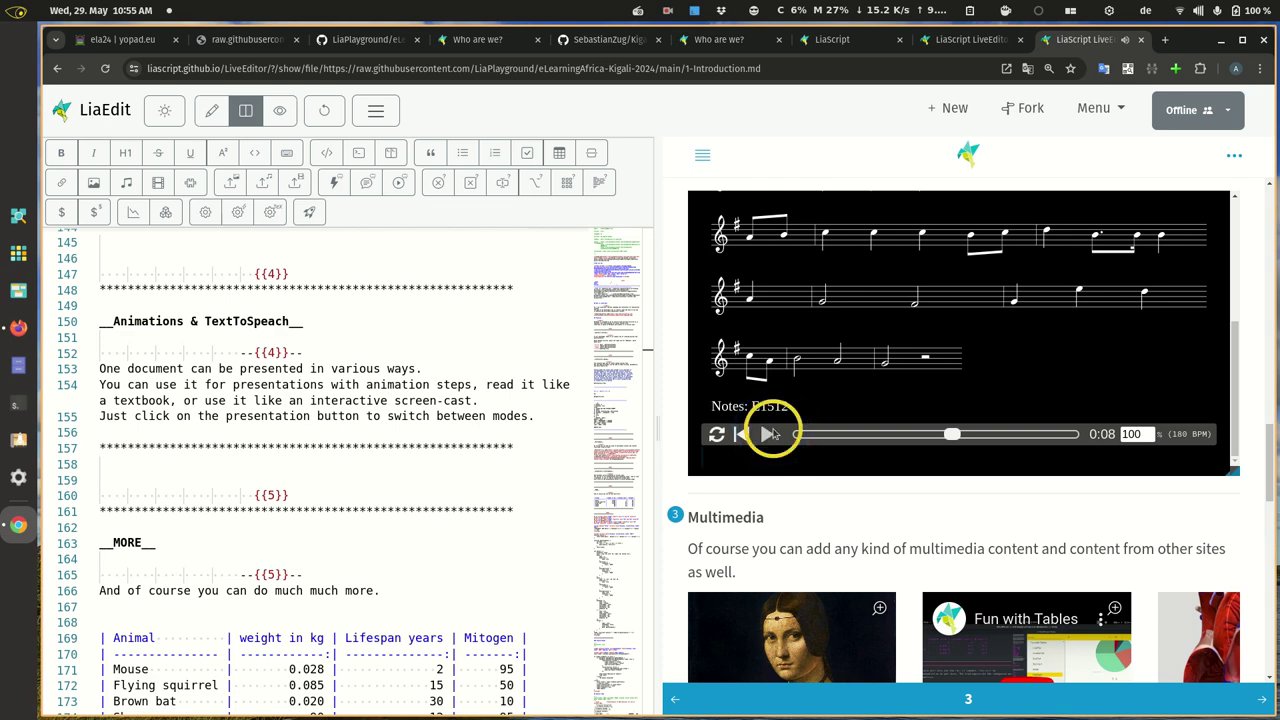
scroll(679, 432, down, 5)
scroll(679, 432, down, 5)
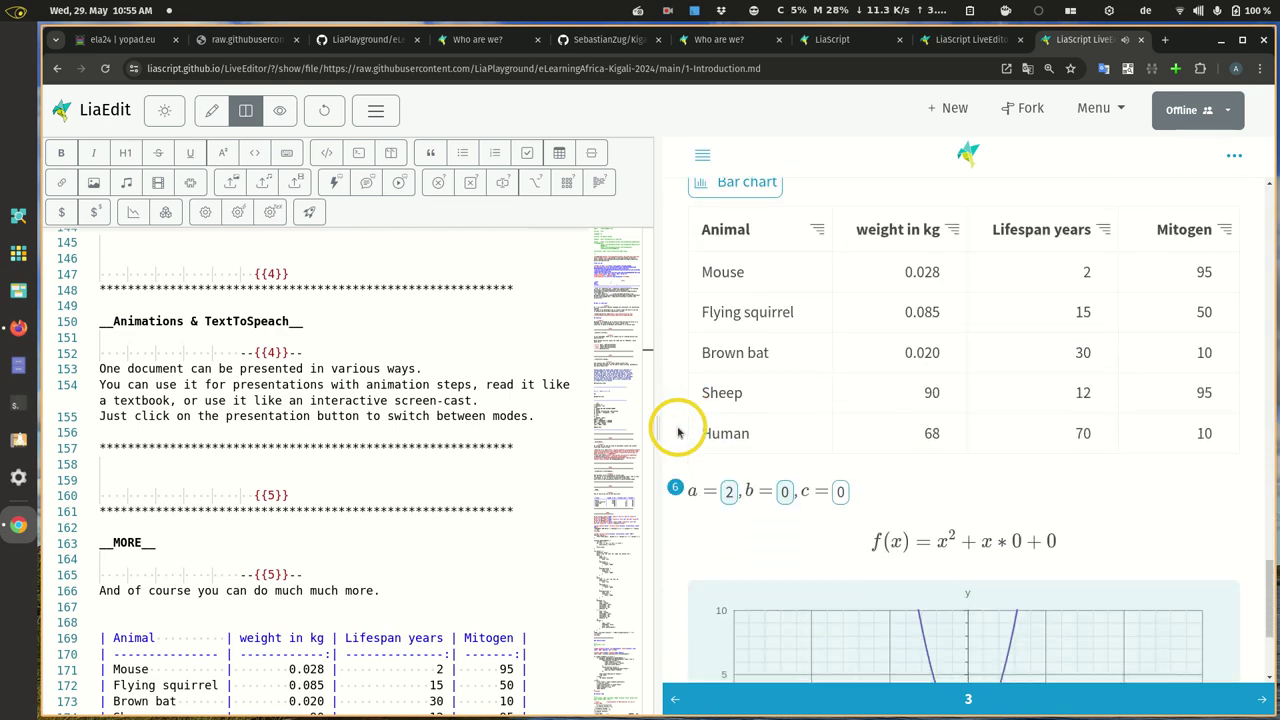
scroll(679, 432, up, 3)
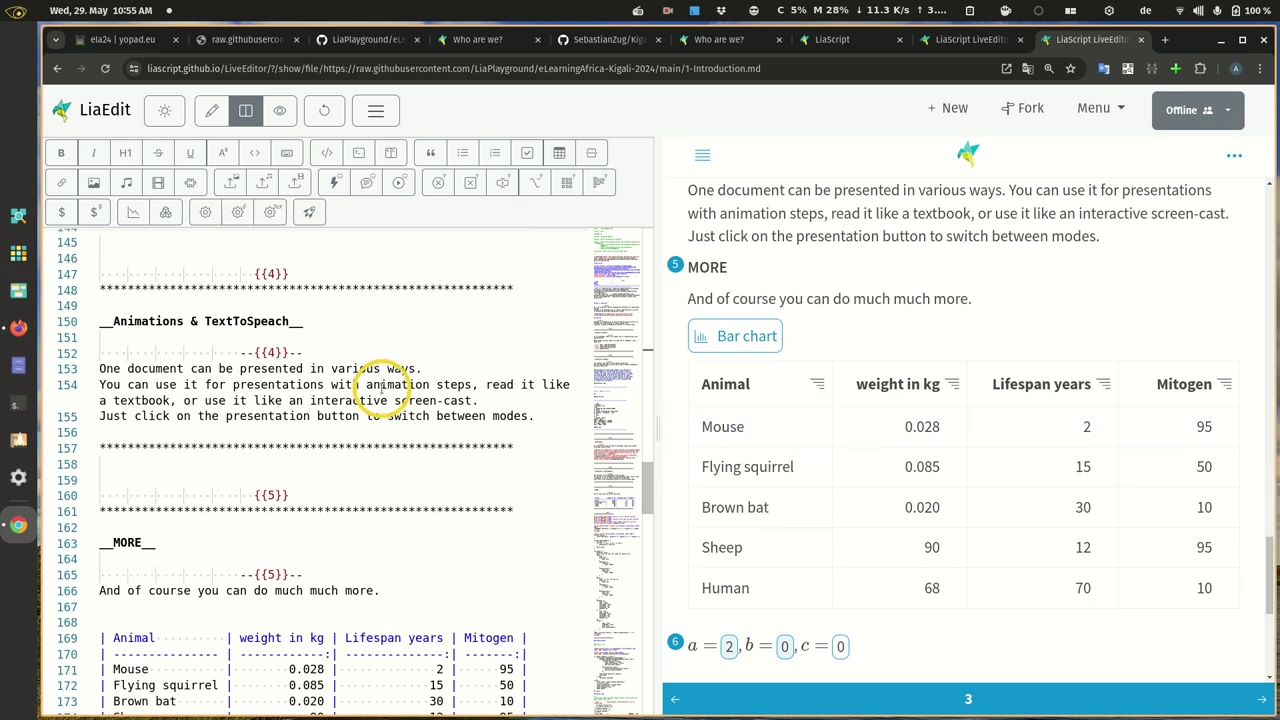
scroll(381, 388, down, 5)
scroll(381, 388, down, 3)
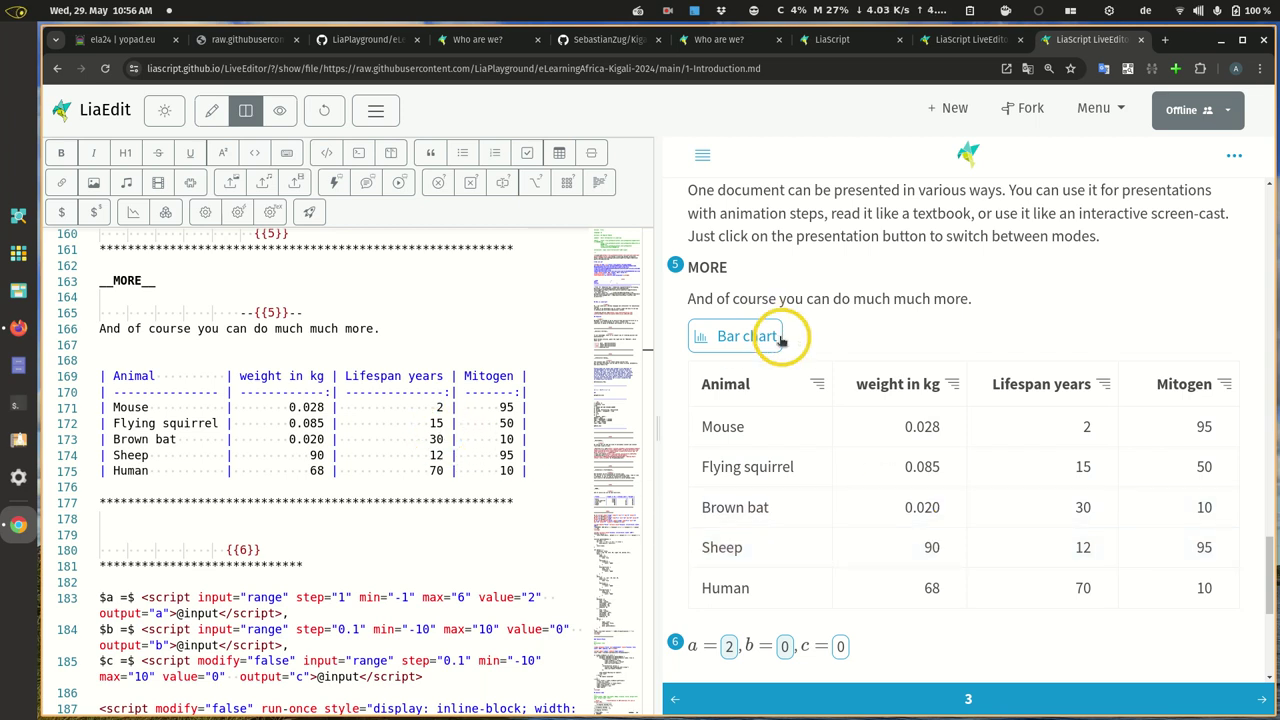
Sort the animal table by weight in kg, chart it, and hide the Lifespan and Mitogen bars.
click(750, 336)
scroll(930, 380, down, 2)
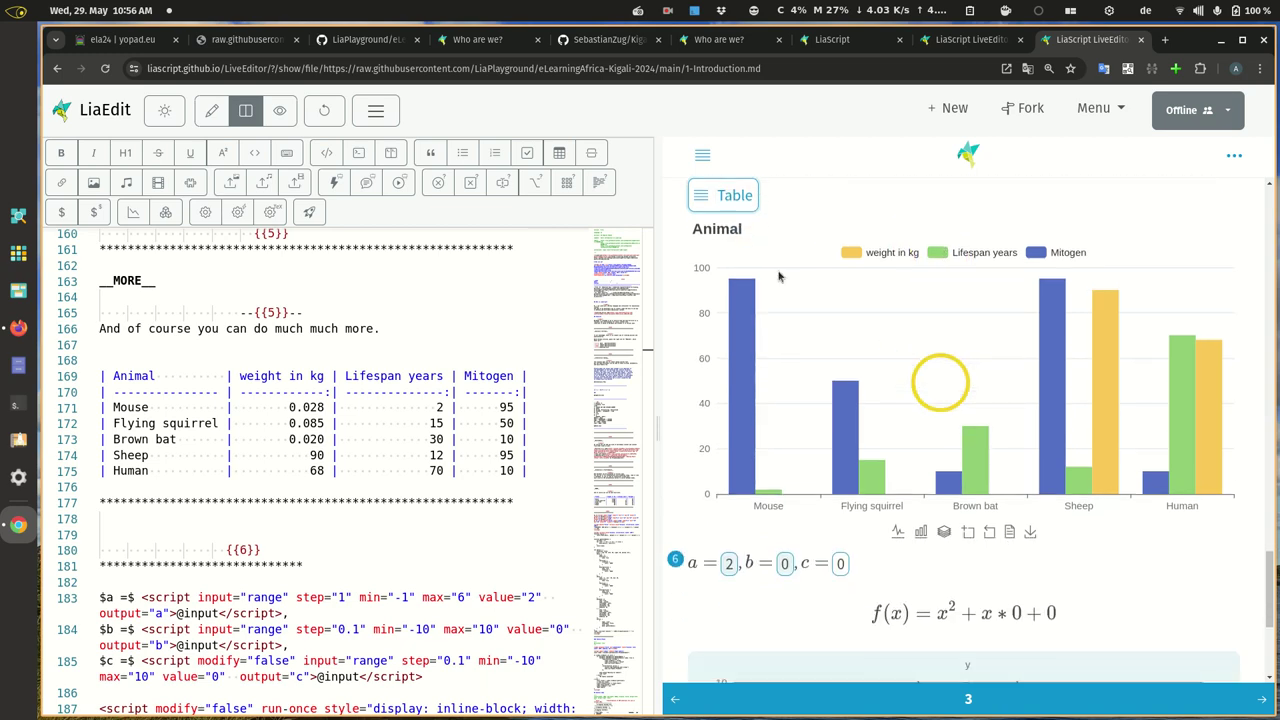
click(734, 195)
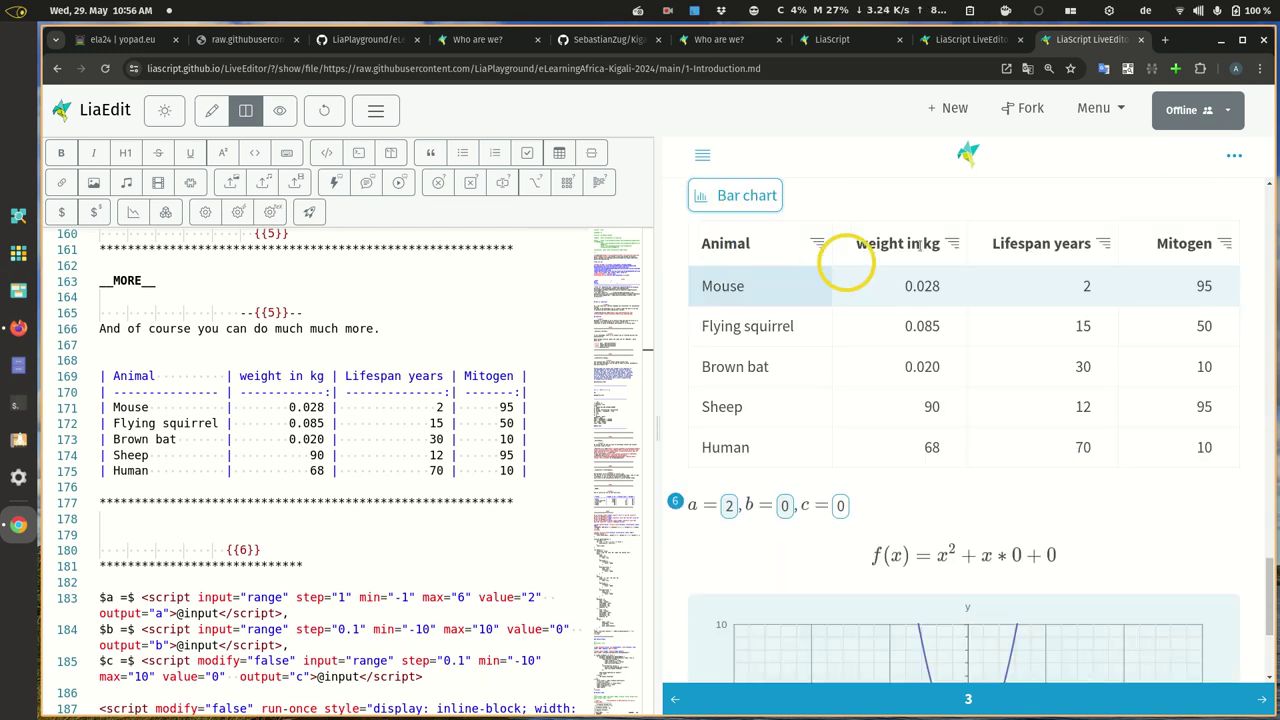
click(952, 244)
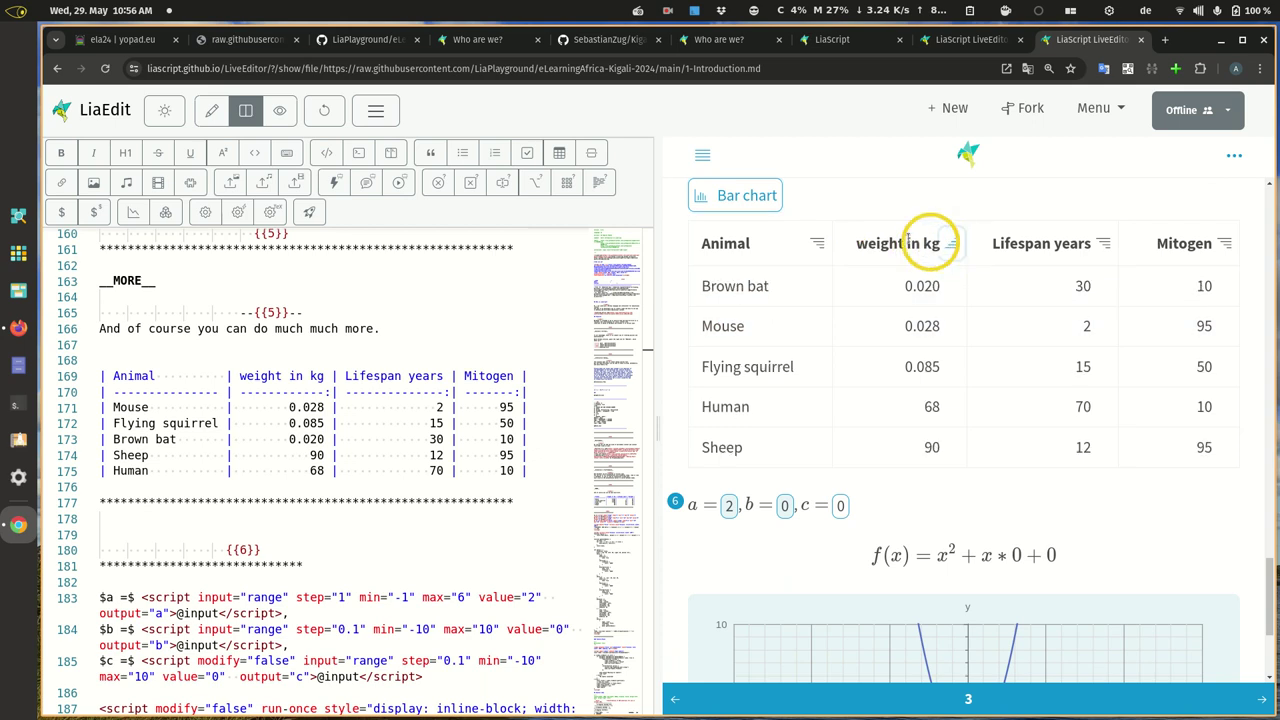
click(760, 195)
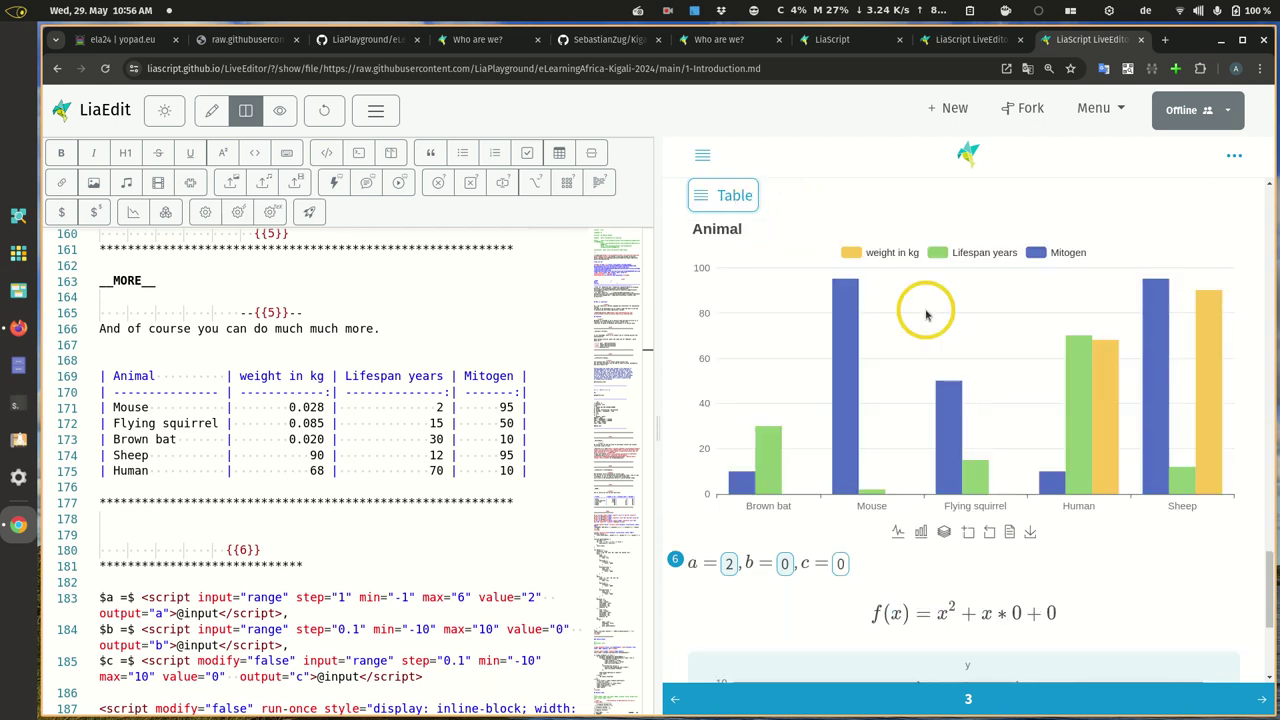
click(940, 252)
click(1036, 253)
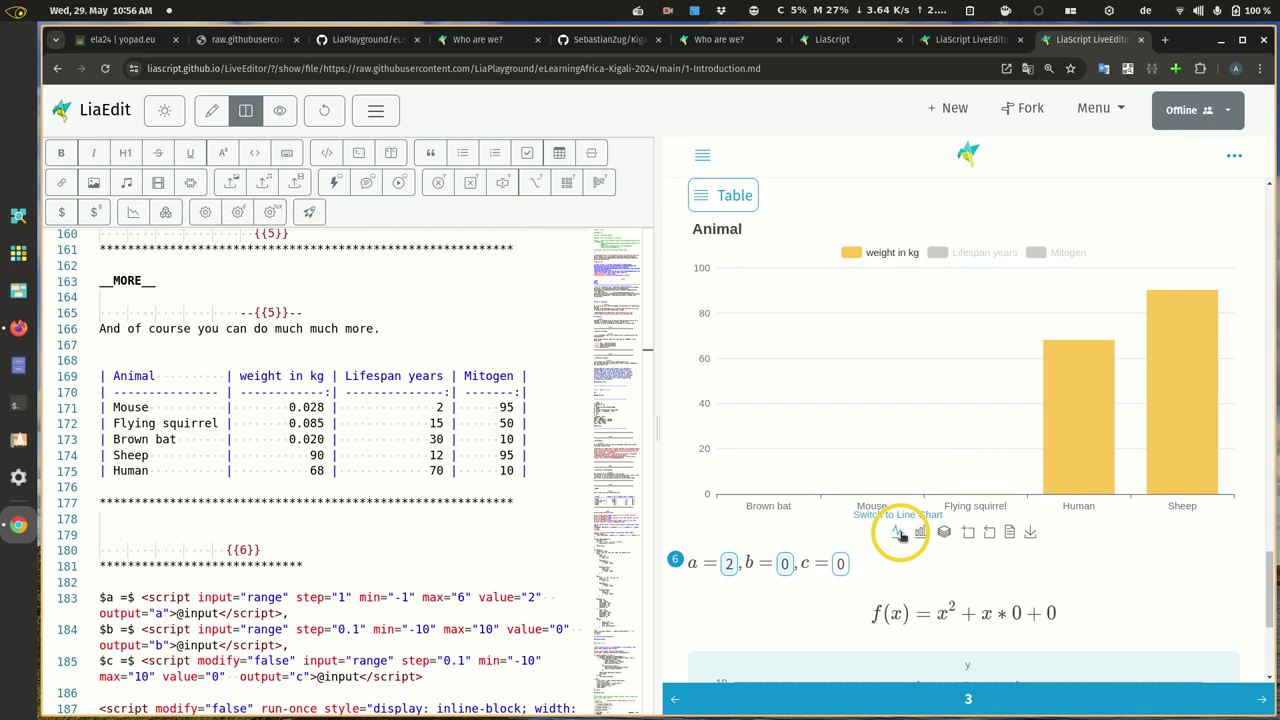
scroll(472, 434, down, 3)
scroll(472, 434, down, 2)
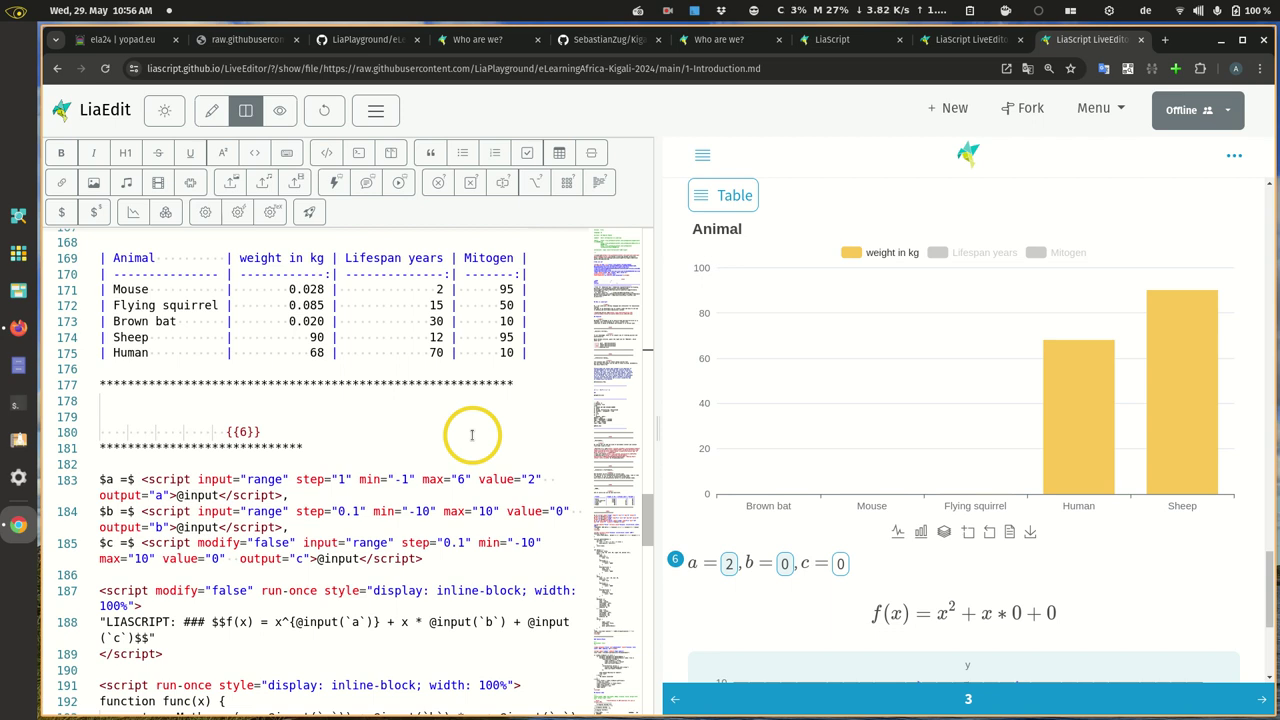
scroll(472, 434, down, 3)
scroll(472, 434, down, 3)
scroll(472, 434, down, 1)
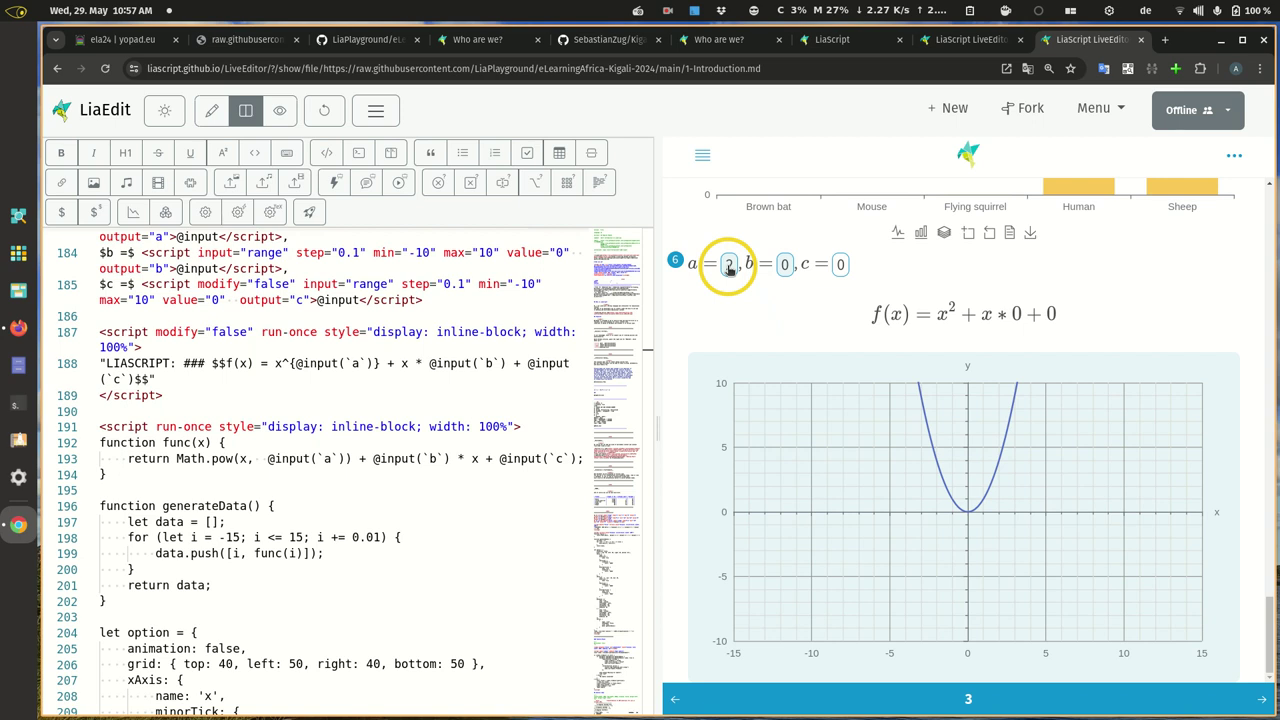
Drag the a, b and c sliders to 3, -7.2 and 0.1 respectively.
click(729, 264)
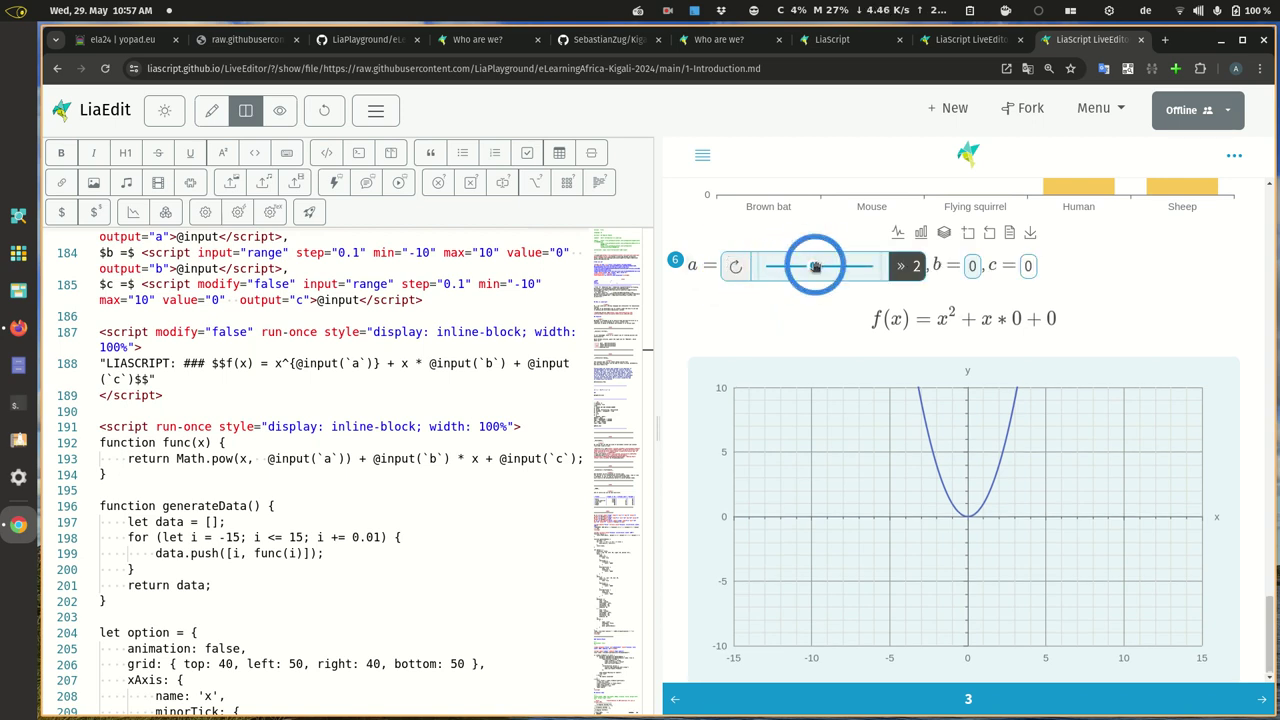
drag(815, 266, 826, 266)
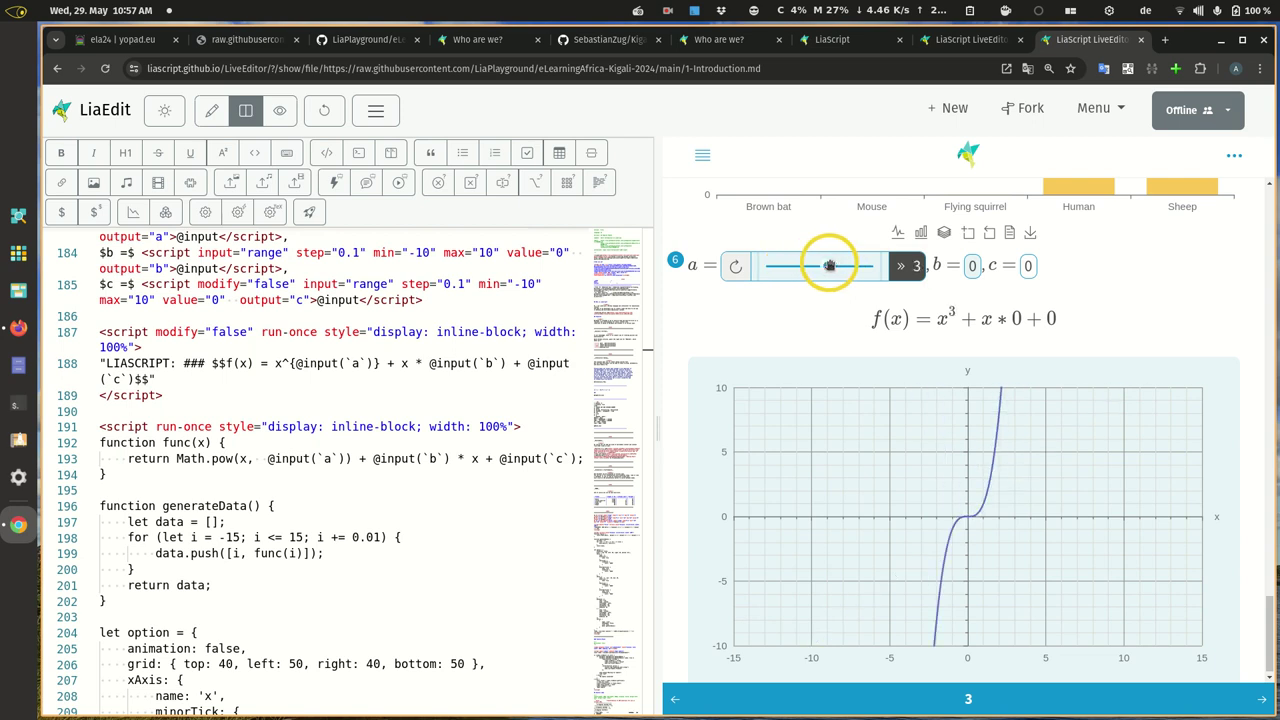
click(972, 266)
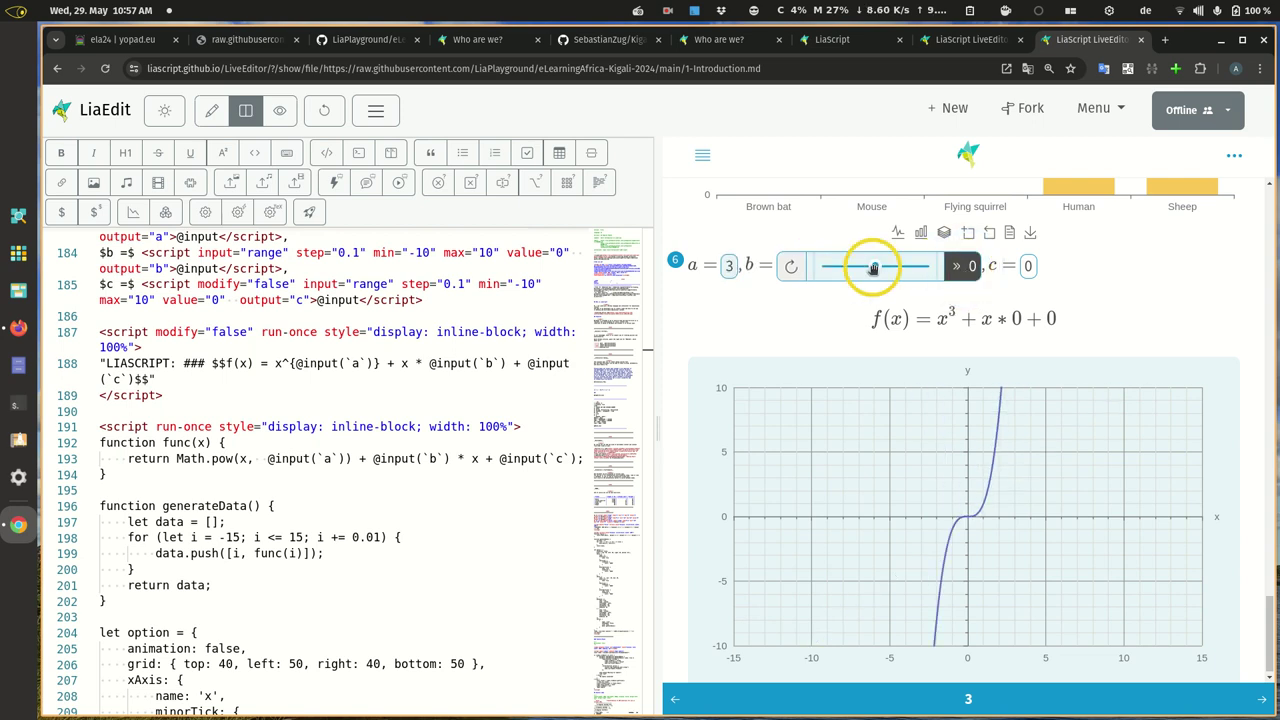
drag(873, 268, 841, 268)
click(1046, 266)
mouse_move(944, 268)
mouse_down()
mouse_move(980, 268)
mouse_move(948, 268)
mouse_up()
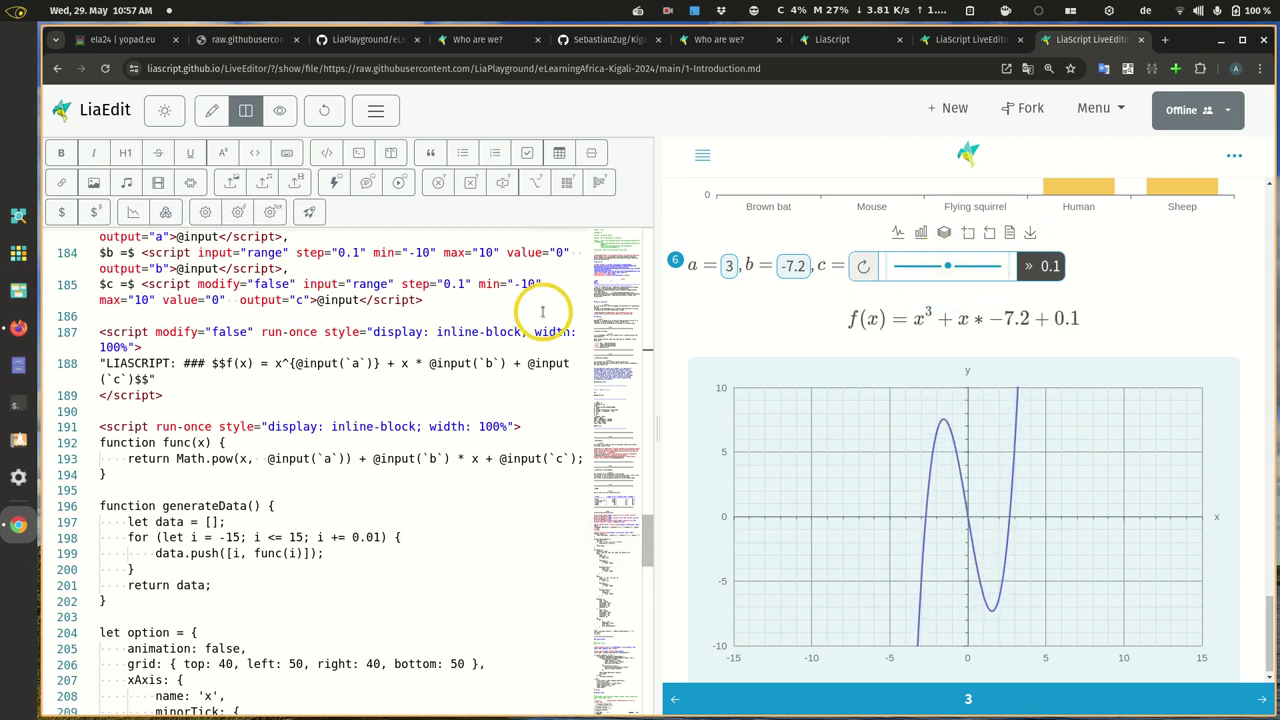
scroll(397, 371, down, 3)
scroll(397, 371, down, 2)
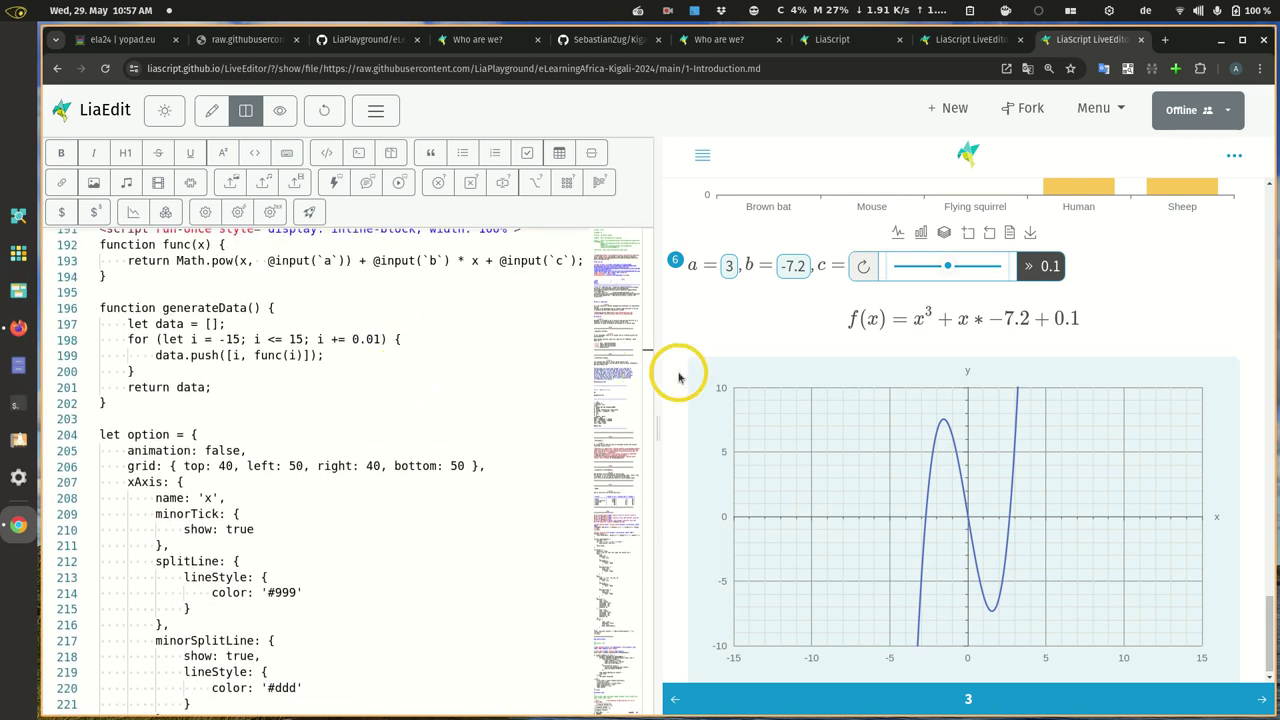
click(838, 377)
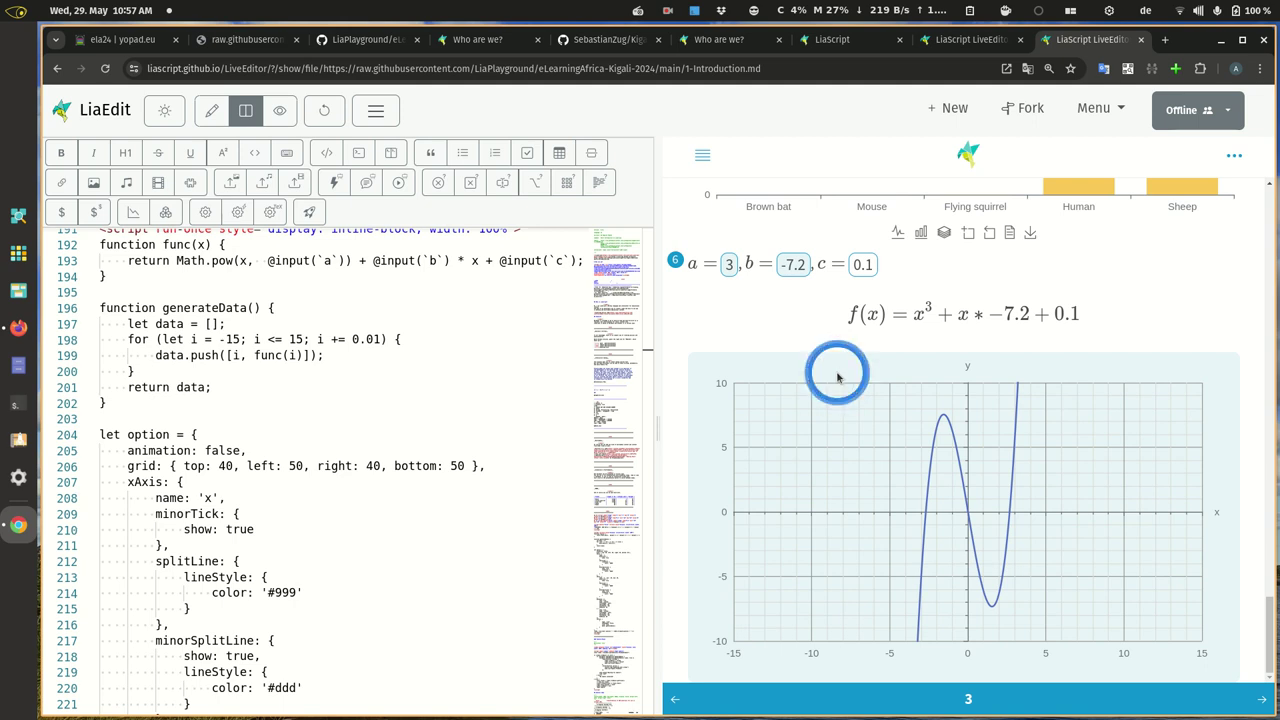
Open the function plot's source and add color: "red" after data: generateData() in series.
double_click(838, 377)
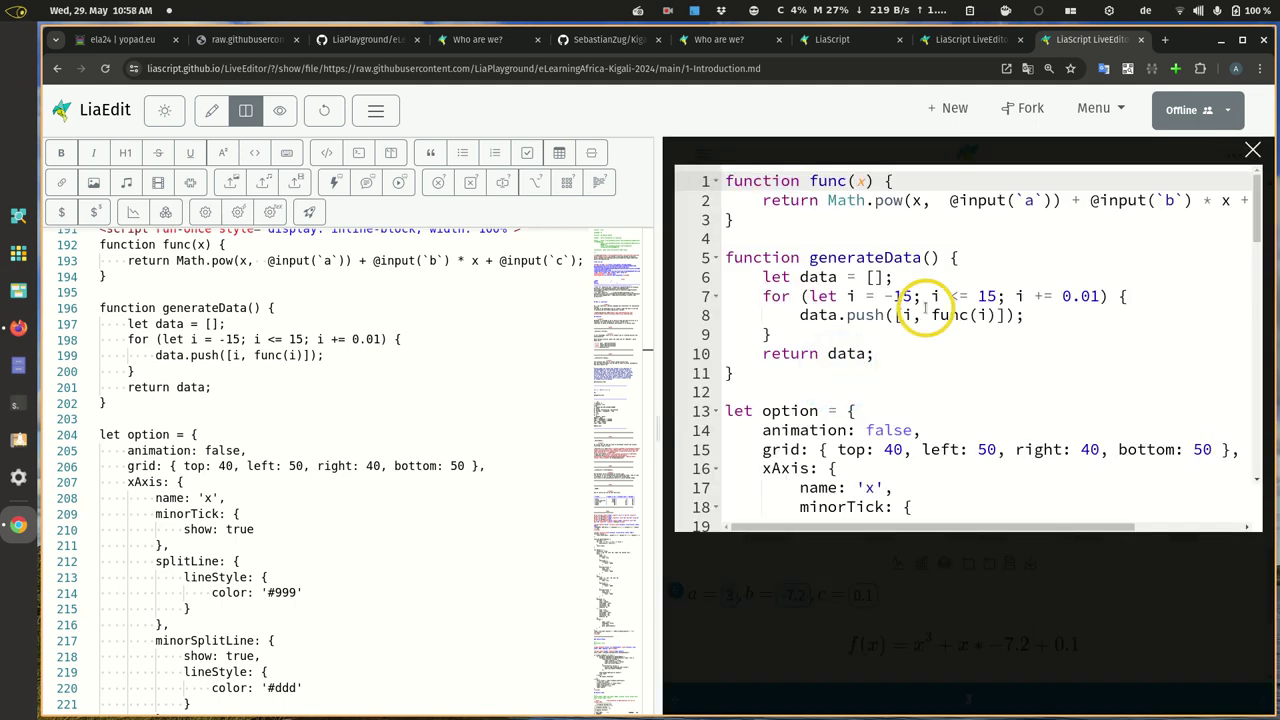
drag(828, 201, 1010, 201)
scroll(930, 240, down, 5)
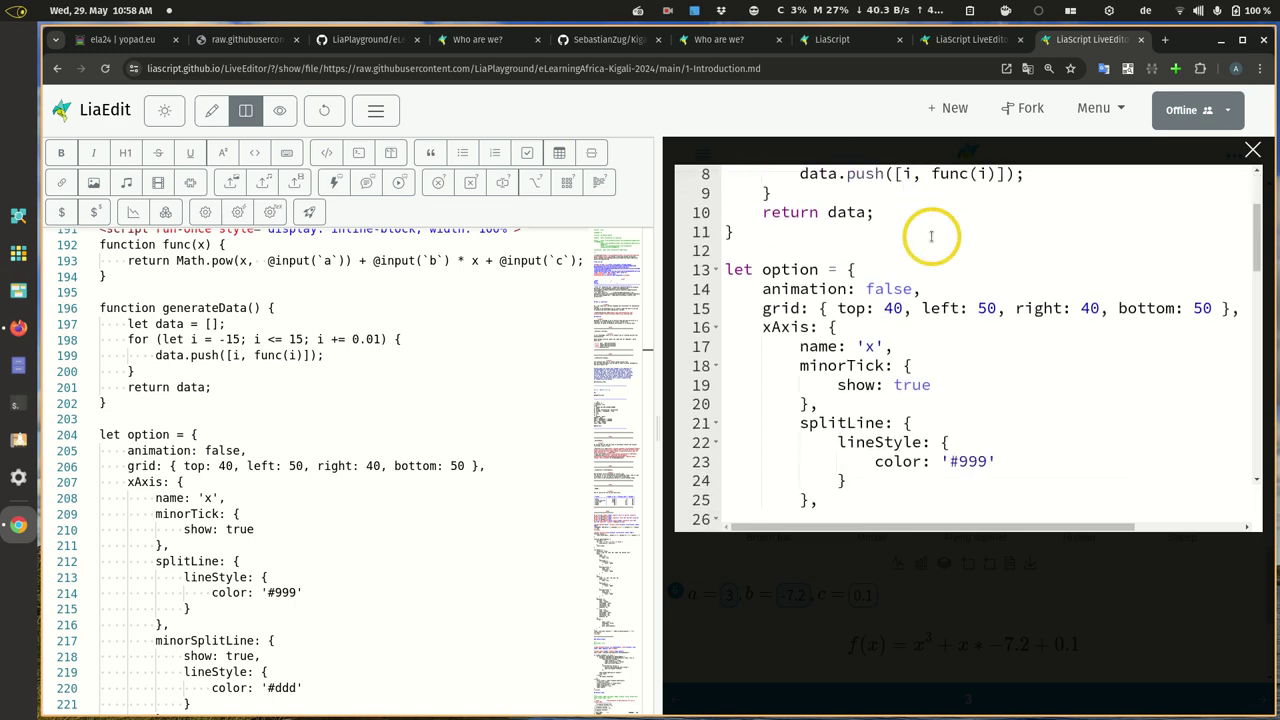
scroll(930, 240, down, 5)
scroll(930, 237, down, 5)
scroll(930, 237, down, 3)
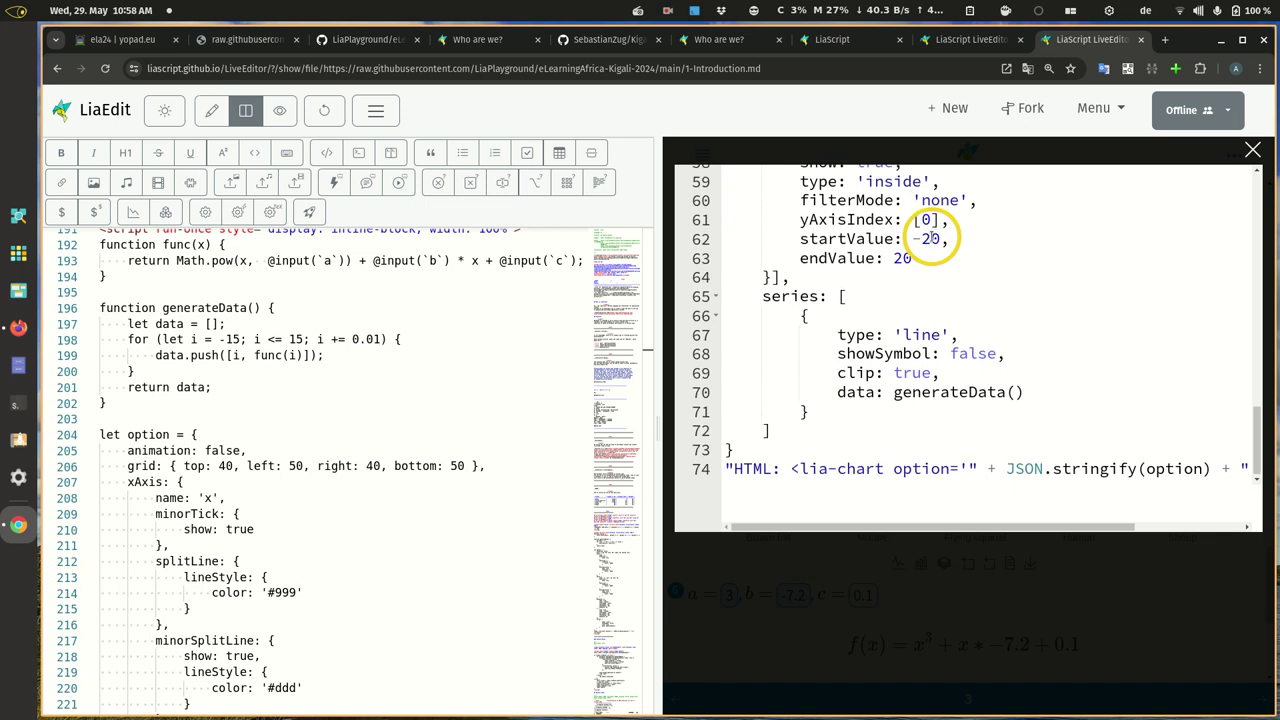
click(1030, 392)
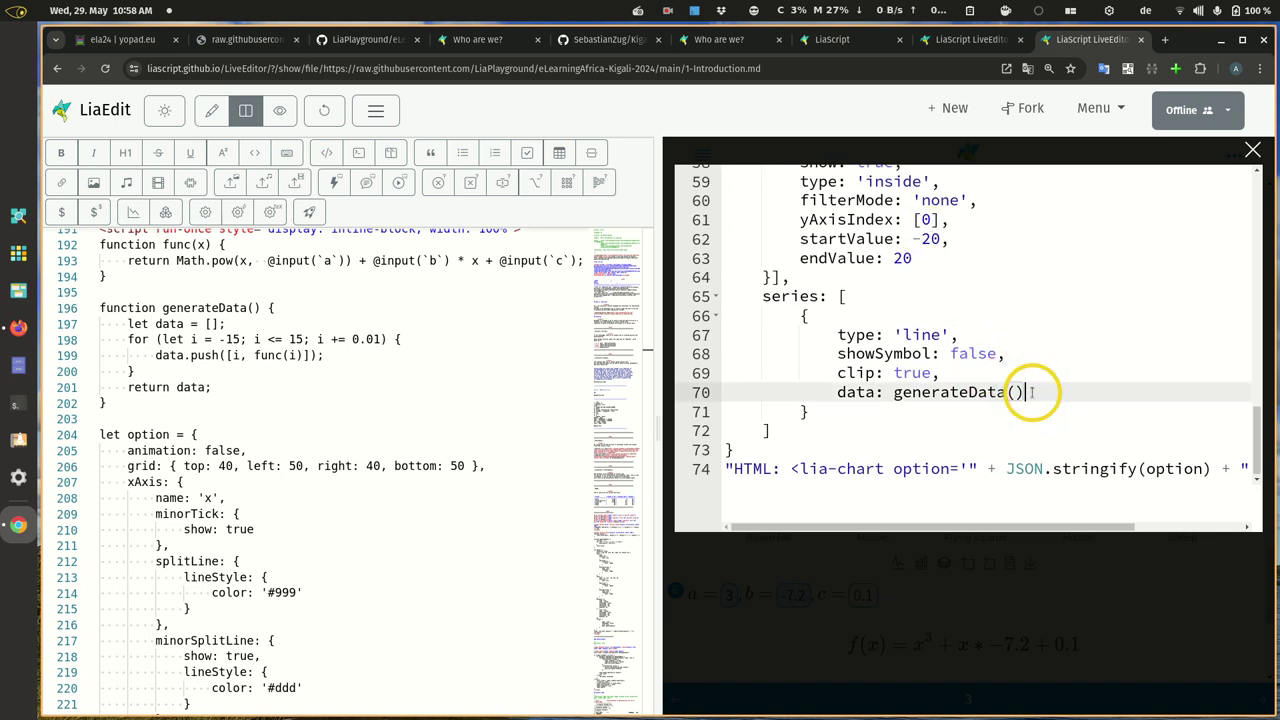
text(,)
key(Return)
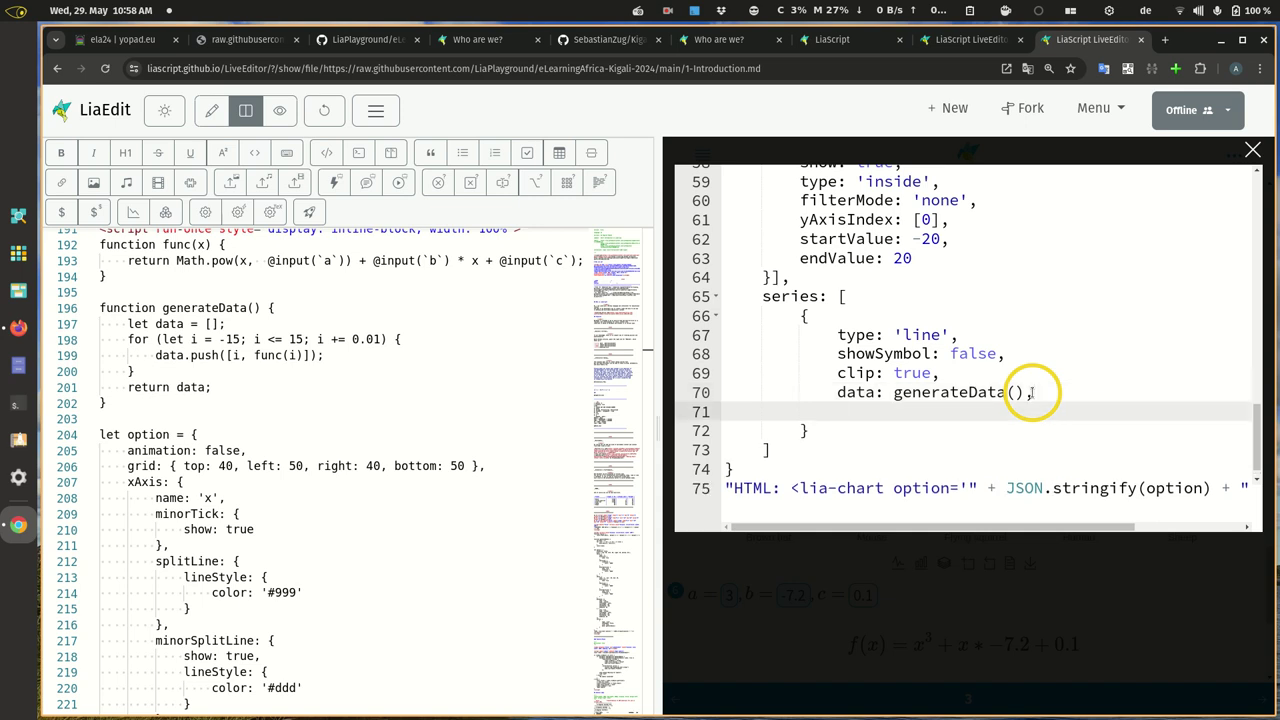
text(color: "")
key(Left)
text(red)
click(1000, 566)
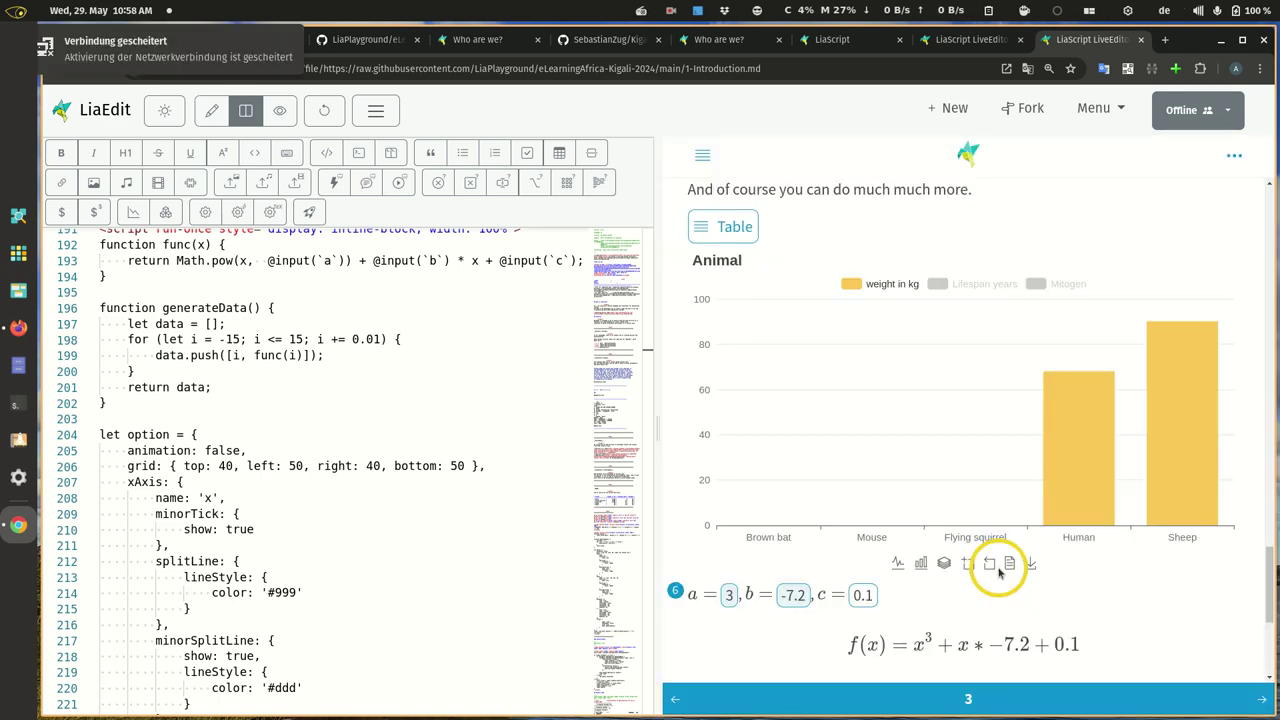
scroll(1000, 572, down, 2)
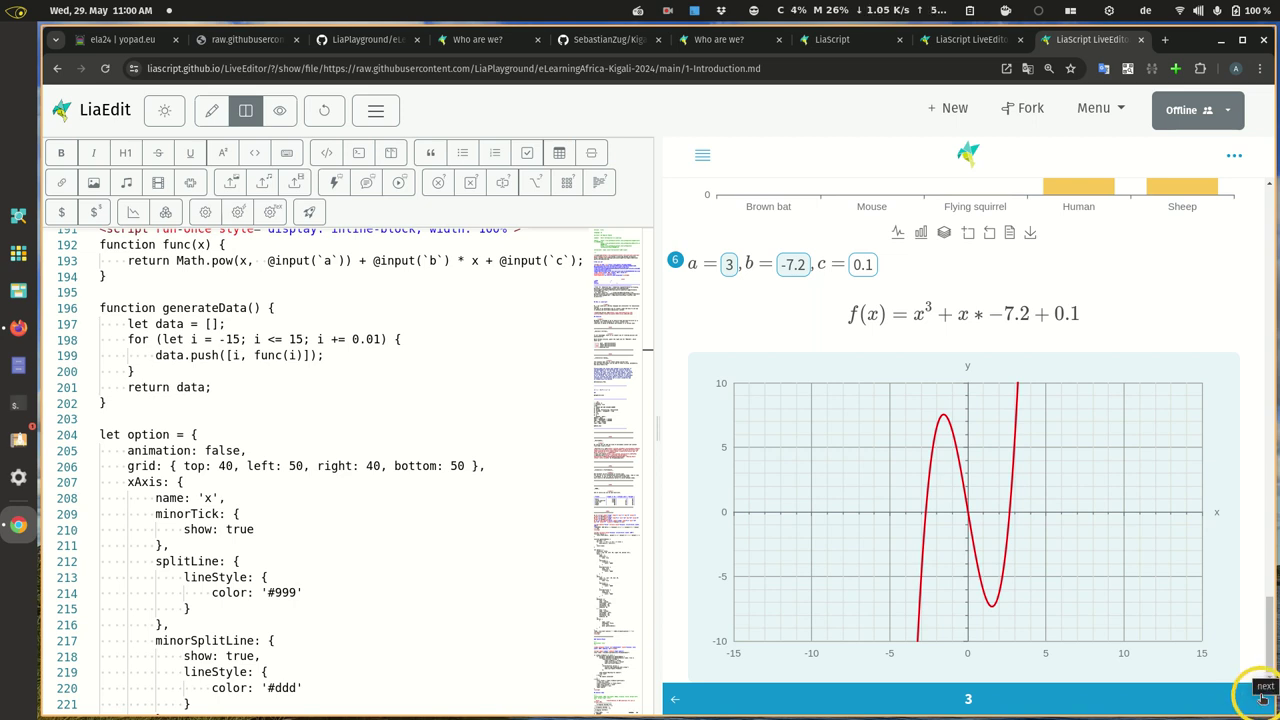
Advance the LiveEditor preview two slides to 'General Idea' (slide 5), then switch browser tabs.
click(1262, 698)
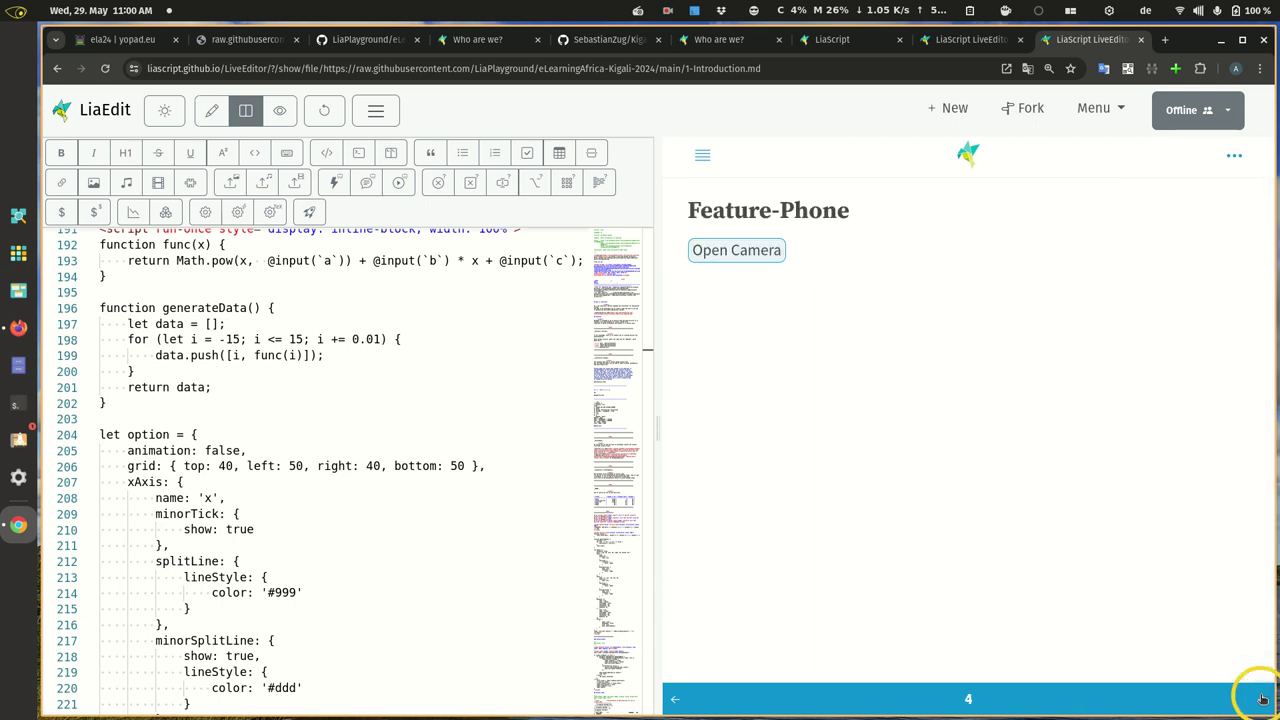
click(1262, 698)
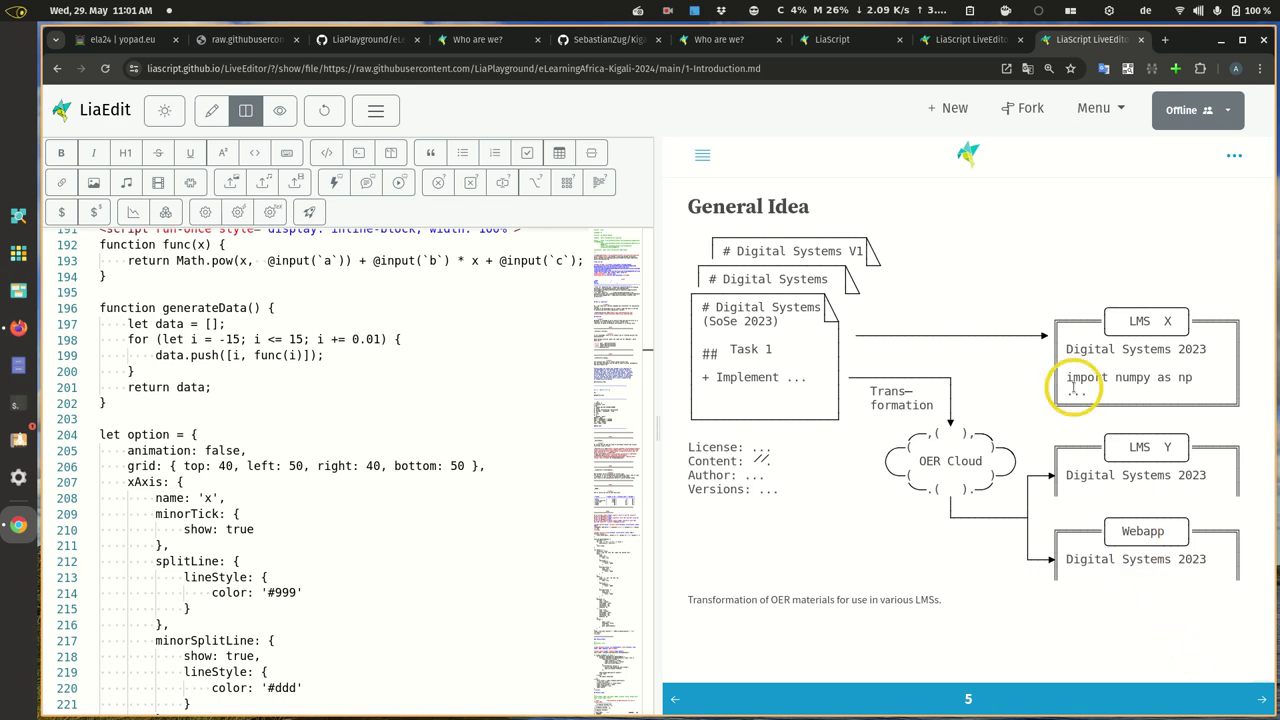
click(963, 39)
Go through the LiaScript homepage tab to the 'Who are we?' course on its Features slide.
click(840, 39)
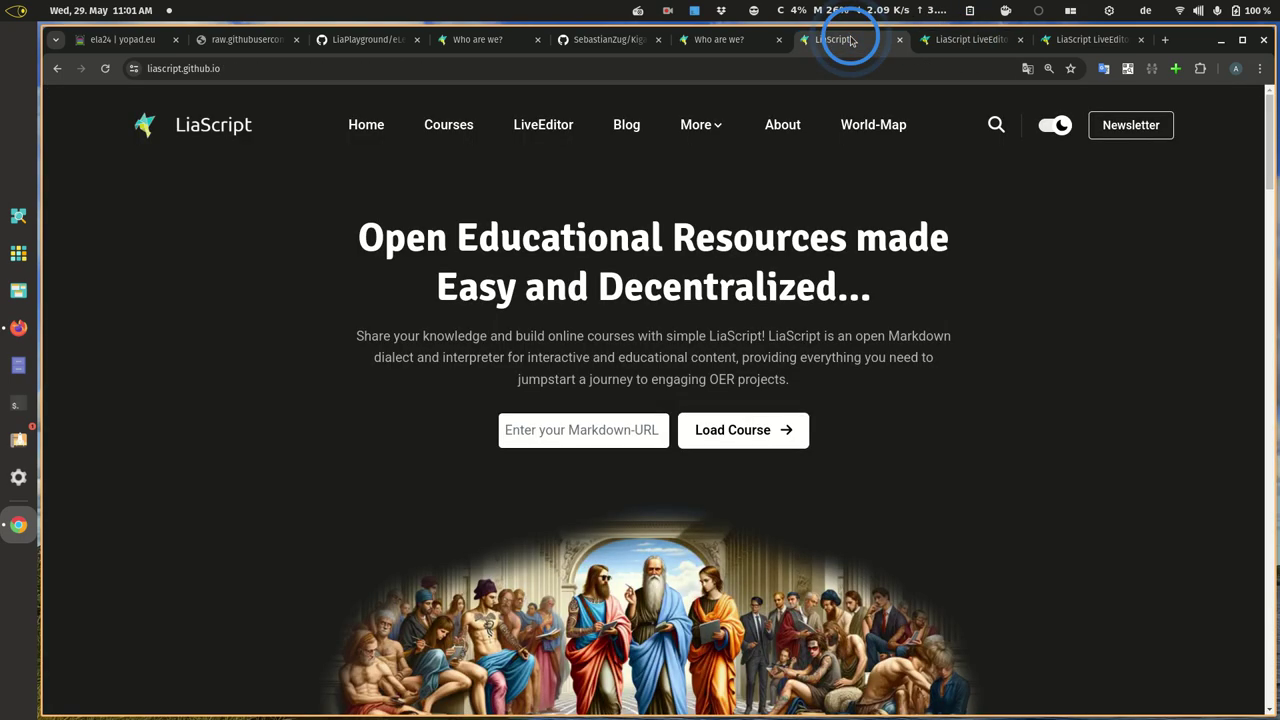
click(720, 39)
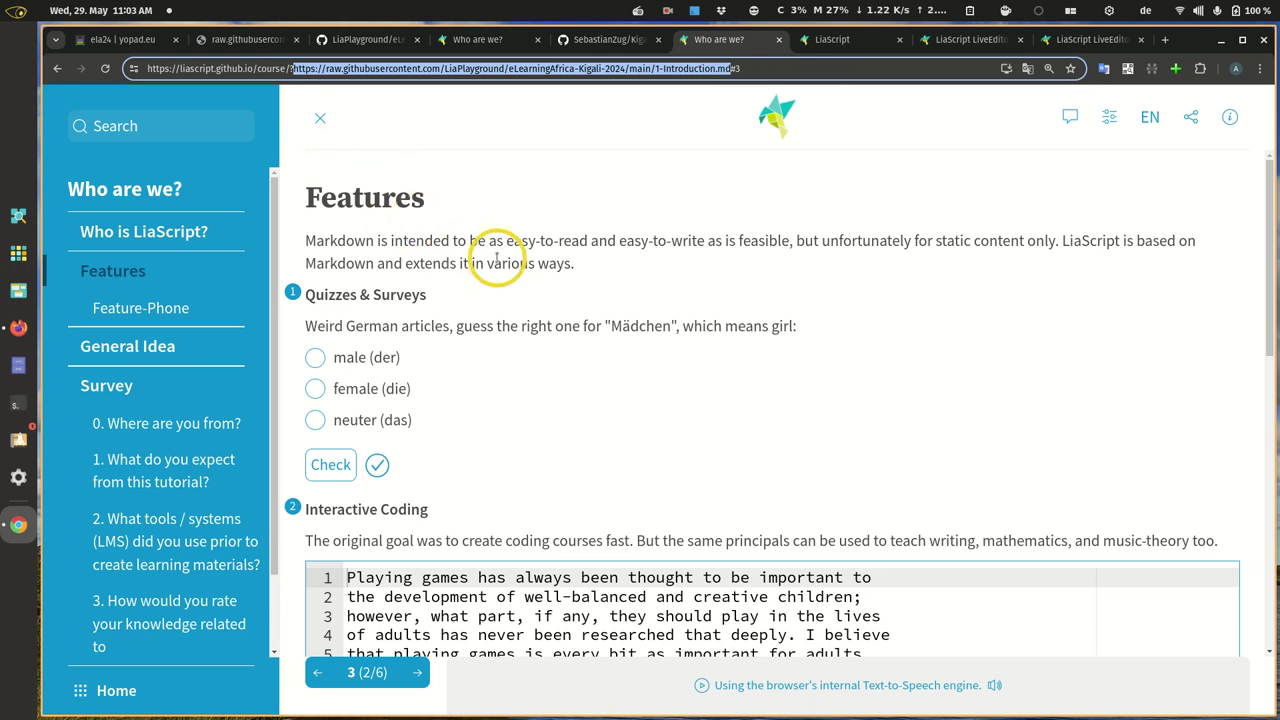
Jump to slide 5, 'General Idea', using the table of contents sidebar.
click(160, 346)
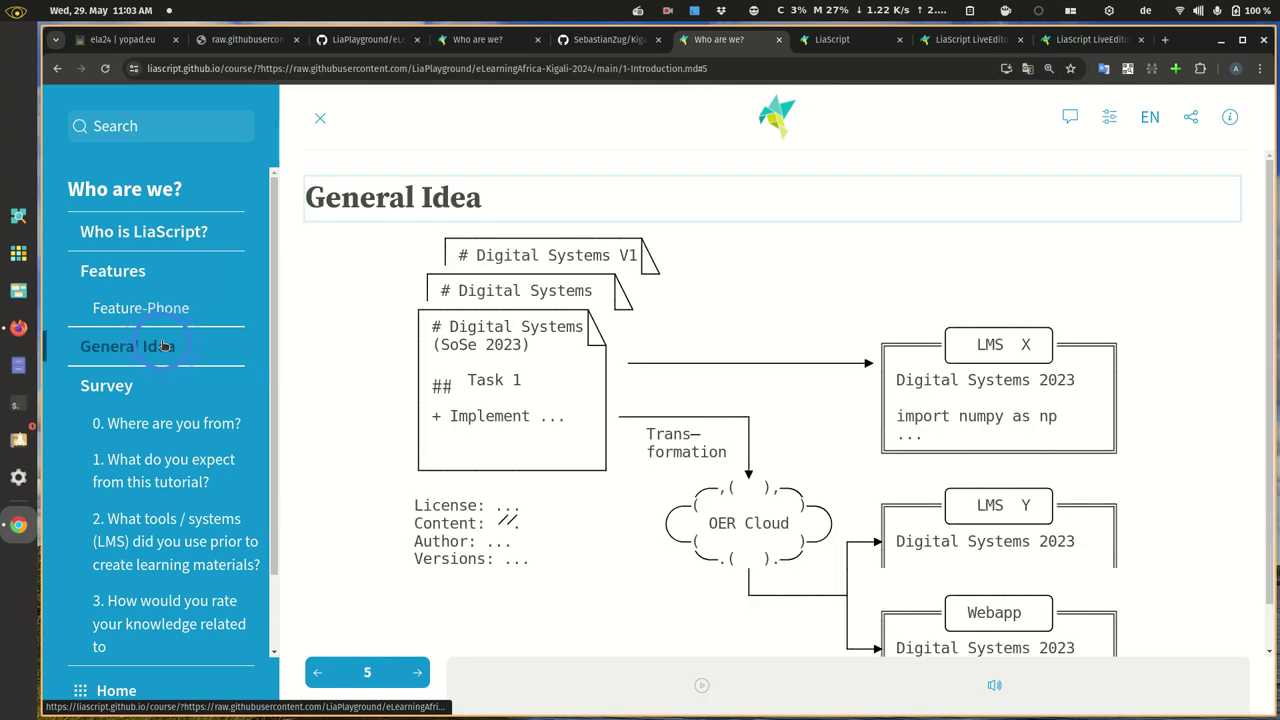